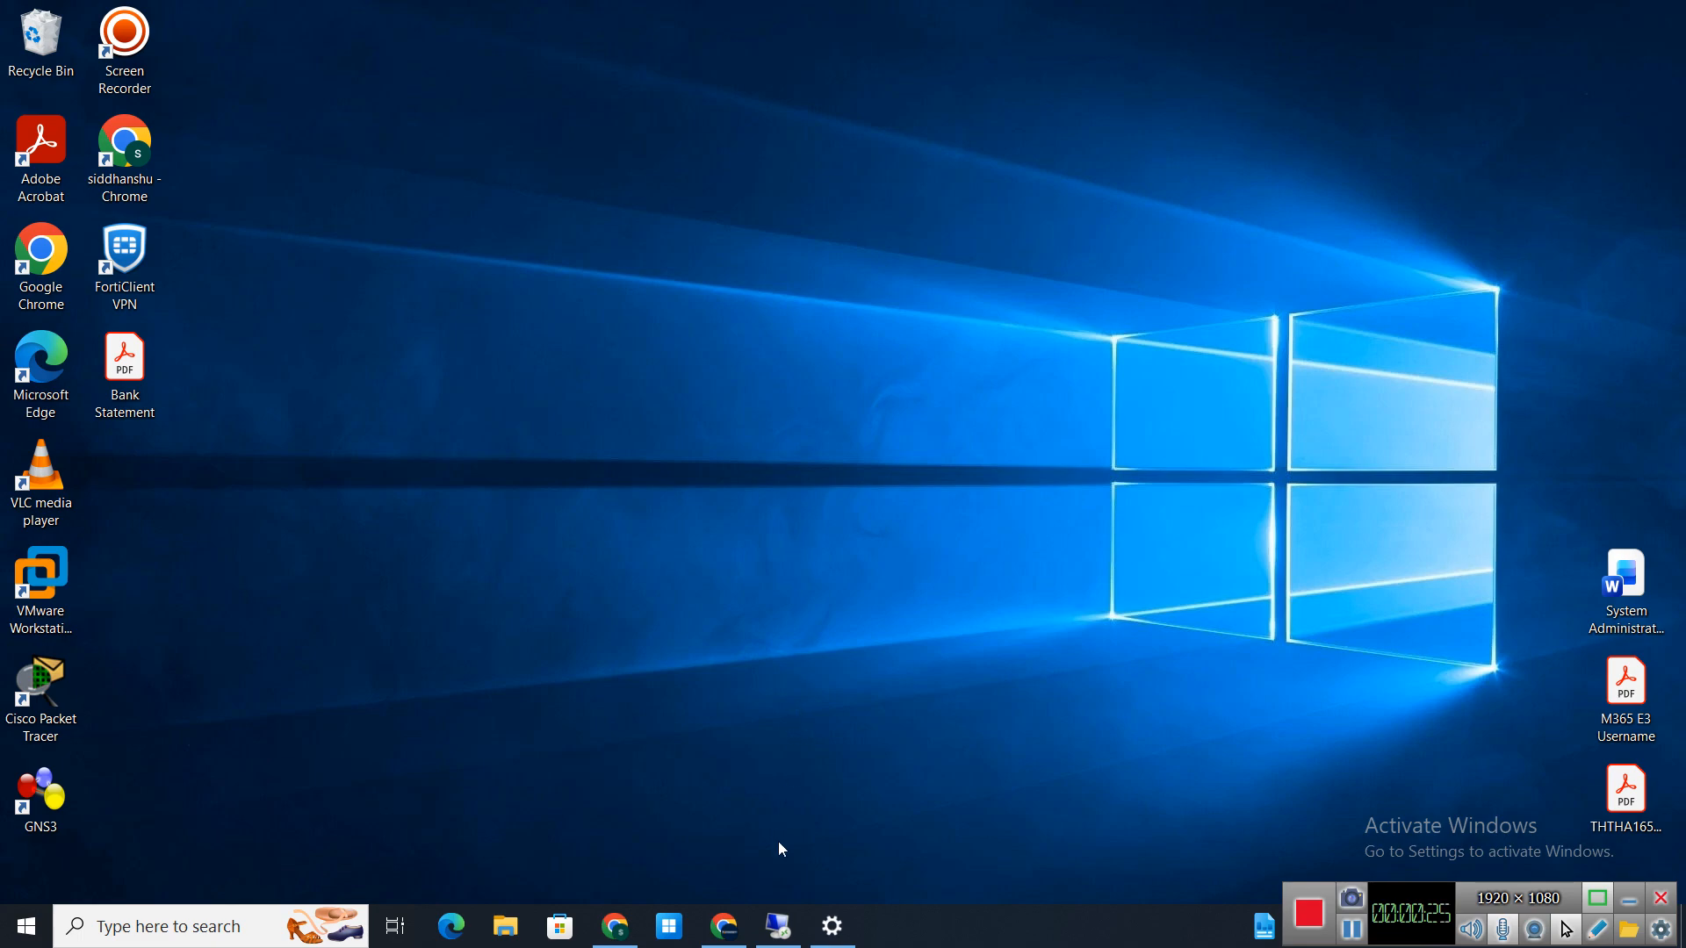
Step: Switch to the remote desktop session and examine the Windows Server 2019 virtual machine's system properties, closing its windows when done
{"action": "left_click", "coordinate": [778, 927]}
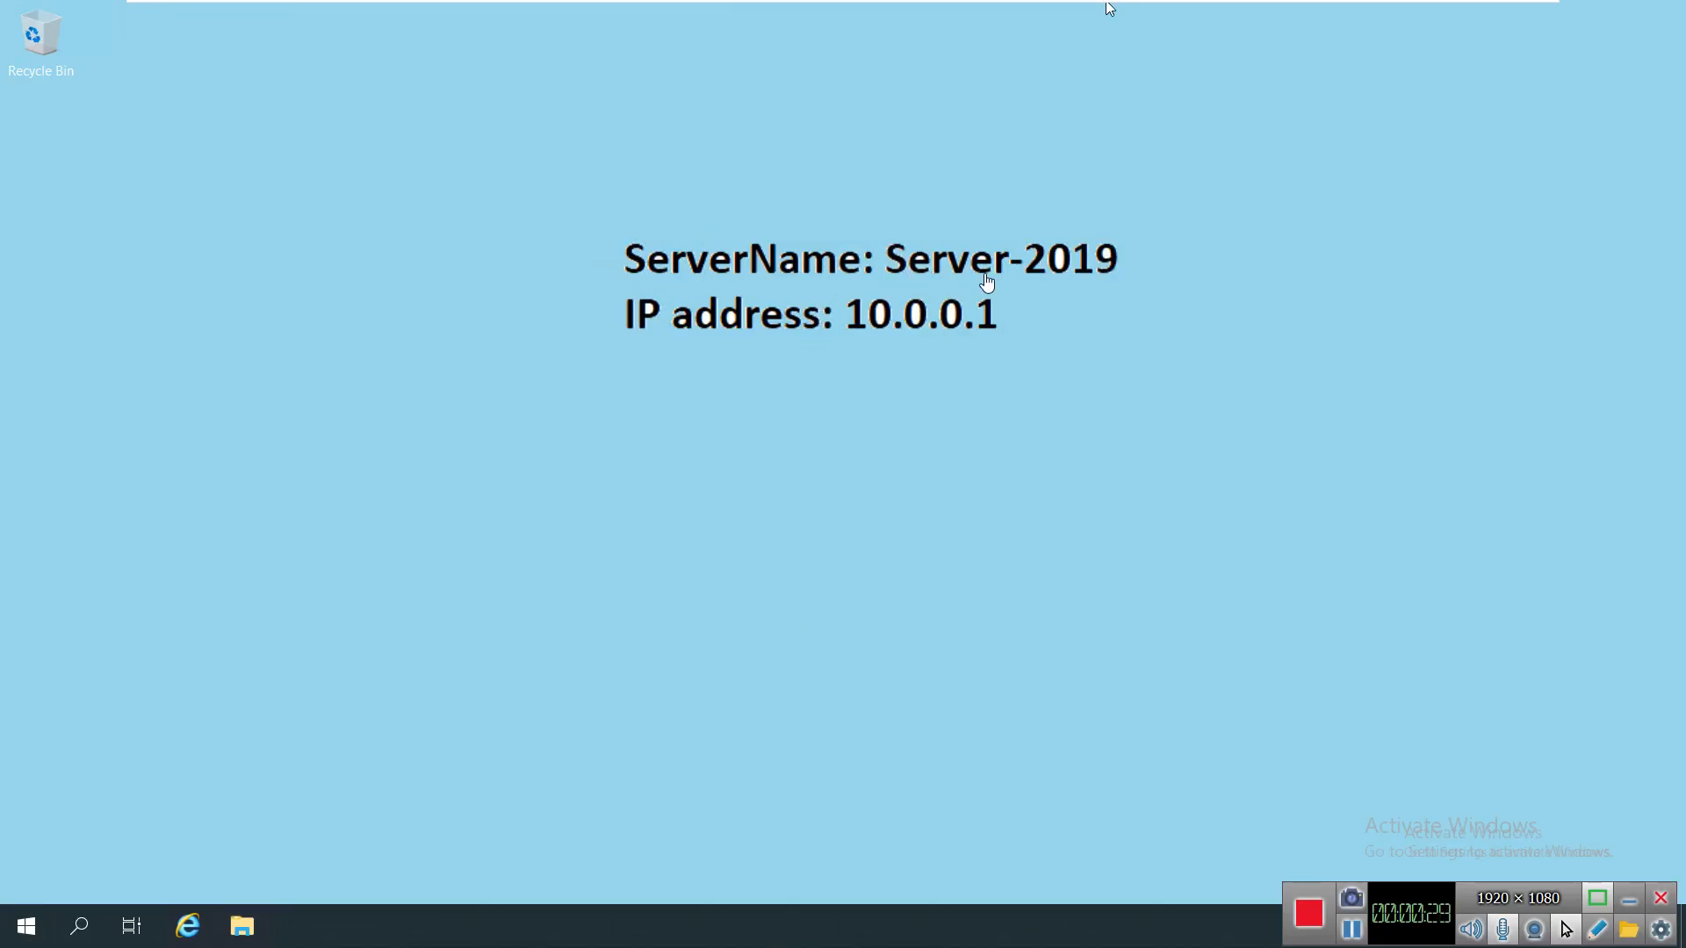
{"action": "left_click", "coordinate": [1030, 495]}
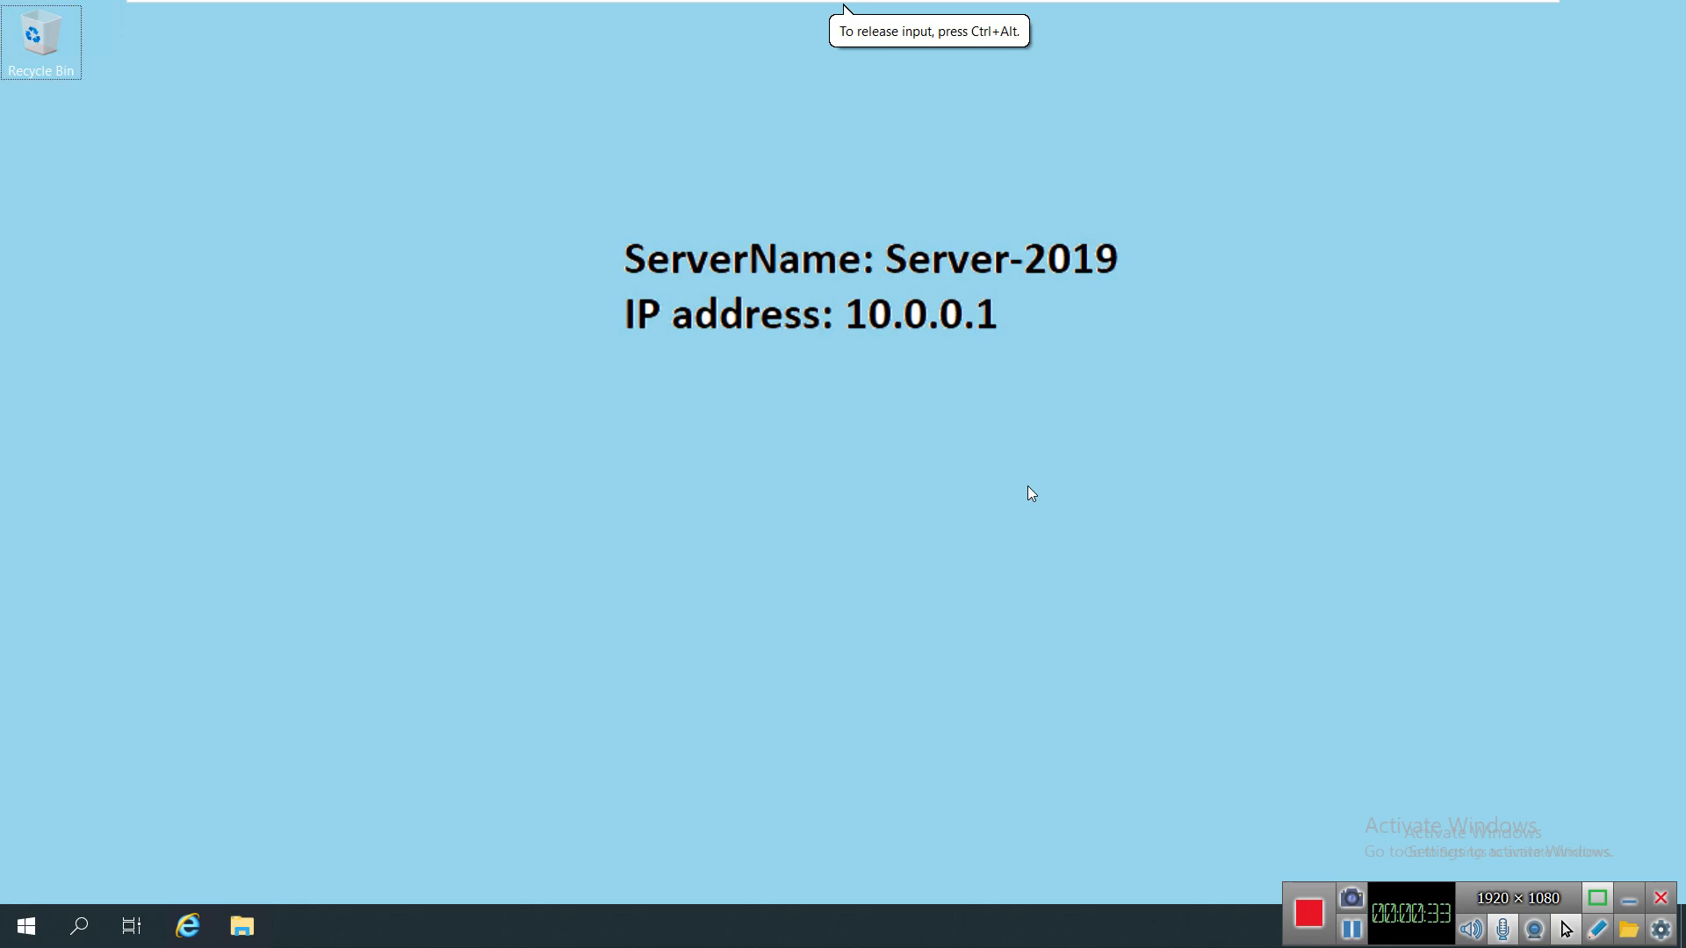
{"action": "key", "text": "super+e"}
{"action": "right_click", "coordinate": [270, 404]}
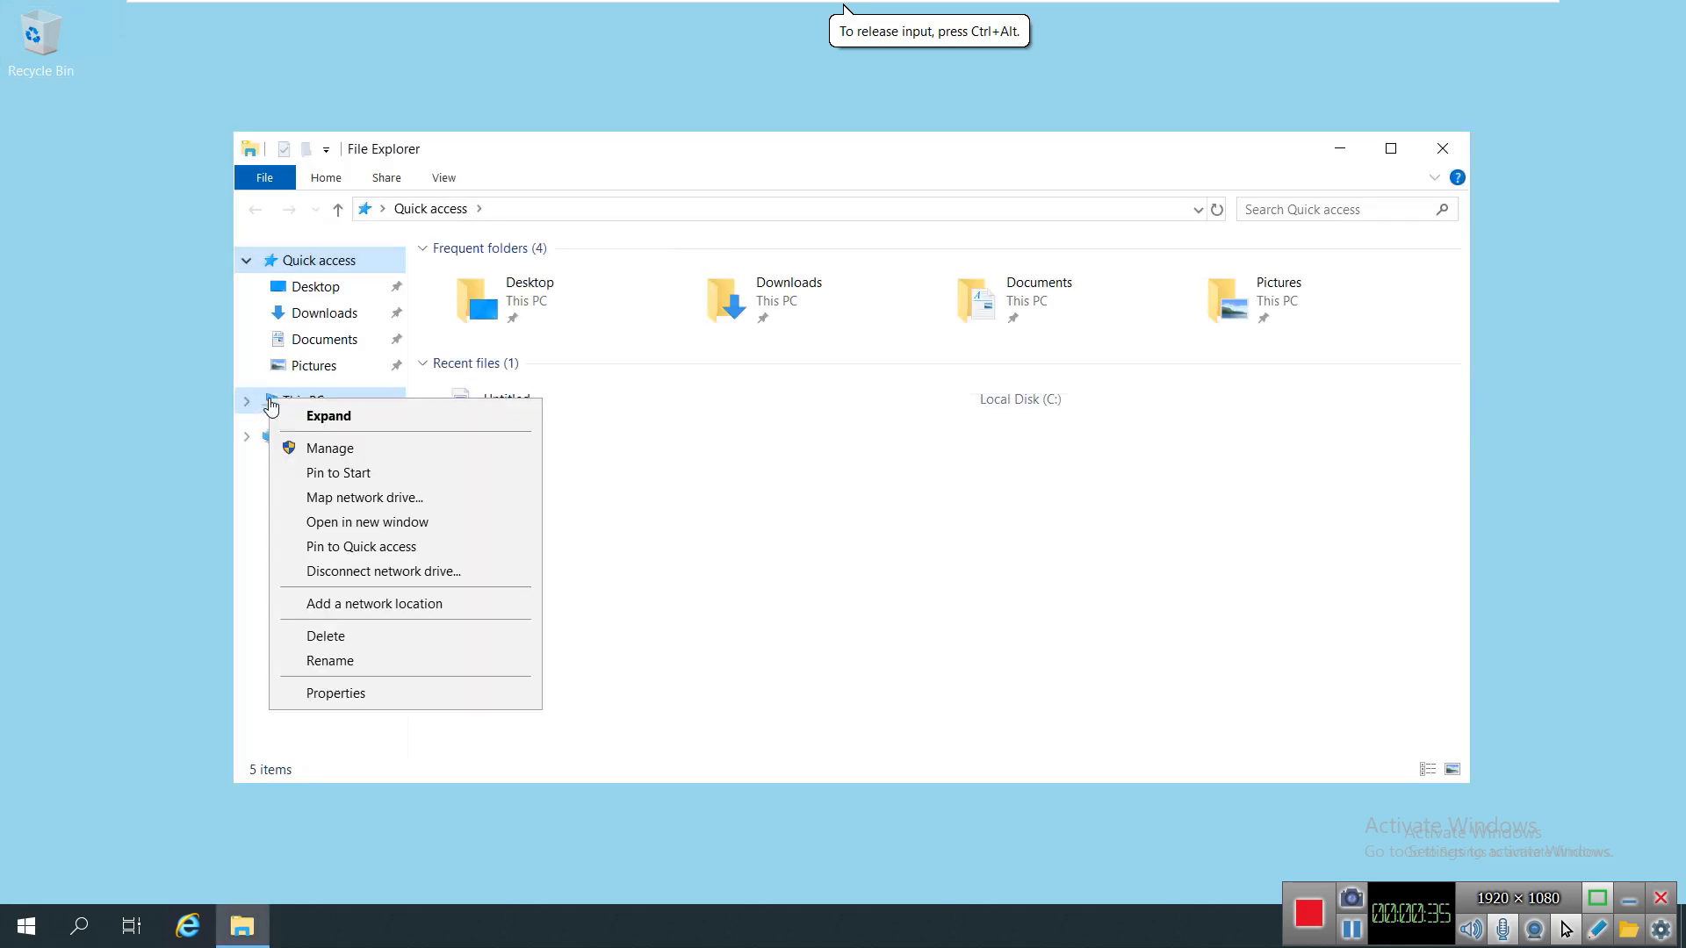
{"action": "left_click", "coordinate": [401, 700]}
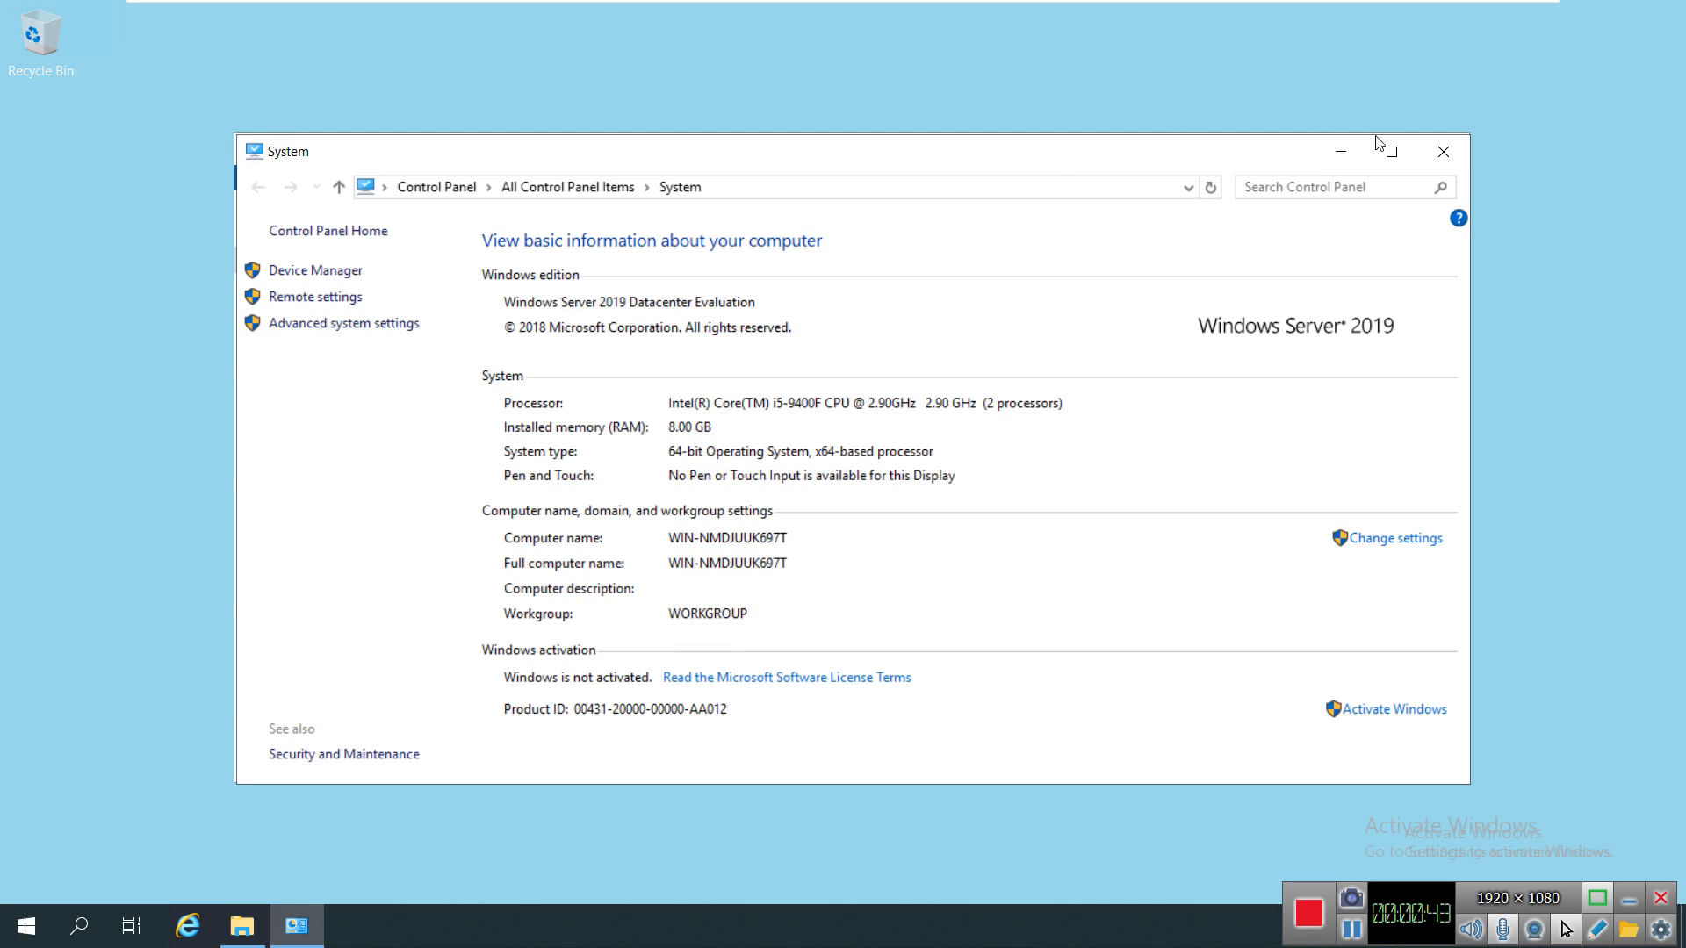
{"action": "left_click", "coordinate": [1465, 149]}
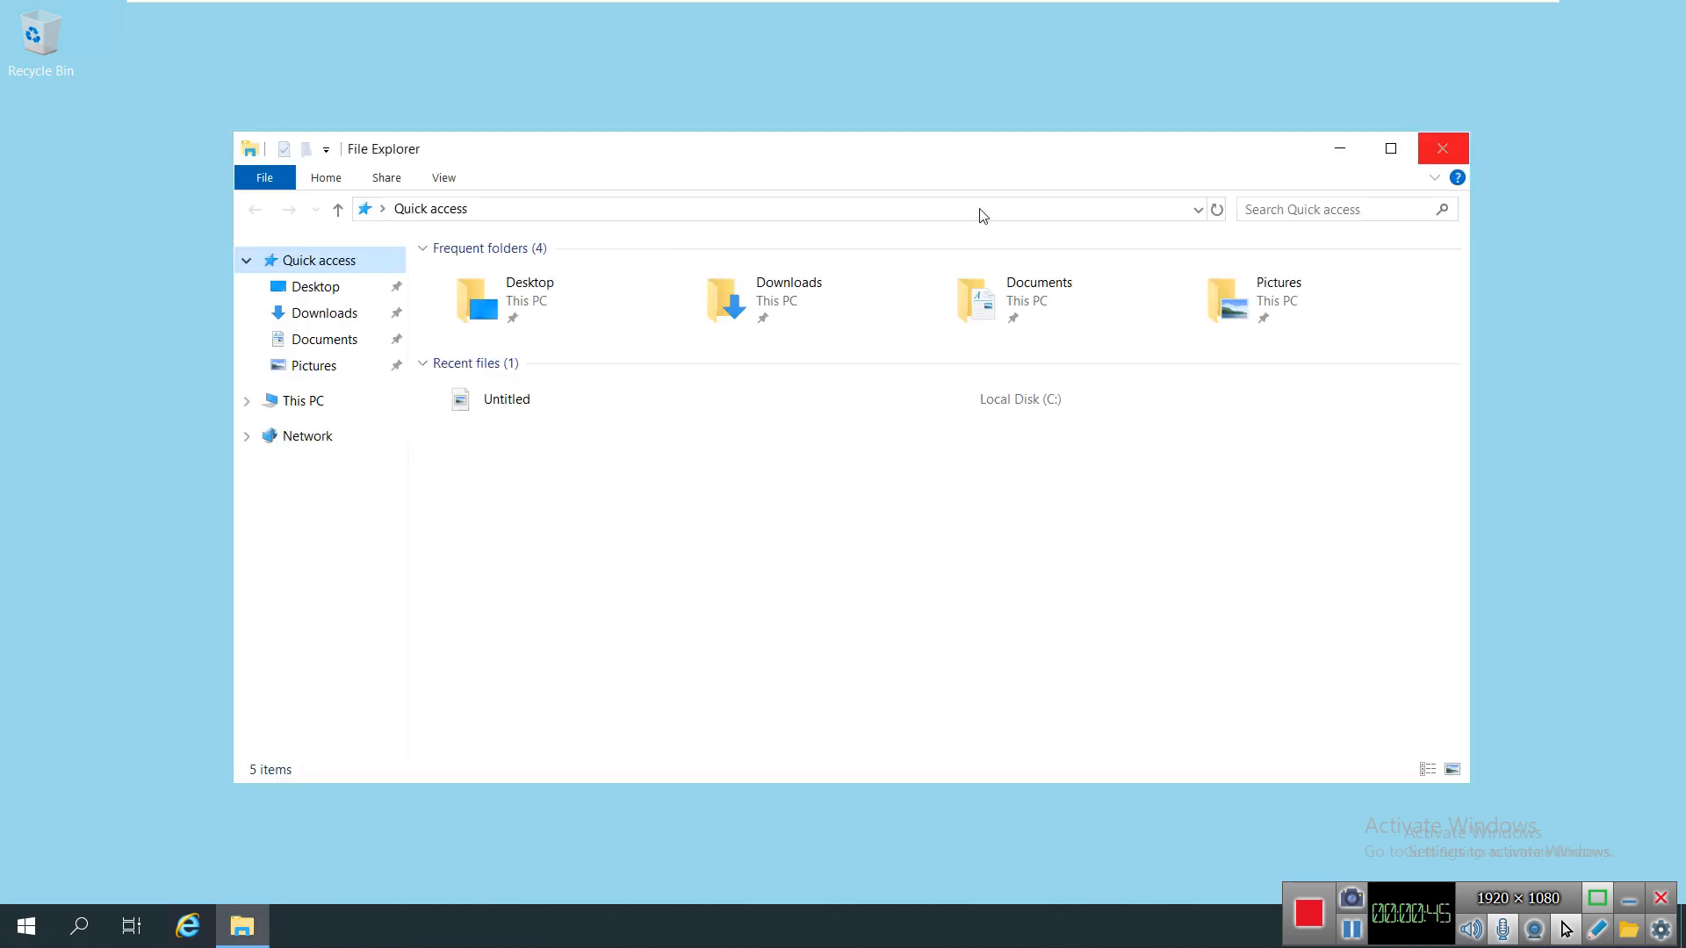
{"action": "left_click", "coordinate": [1444, 151]}
{"action": "right_click", "coordinate": [476, 244]}
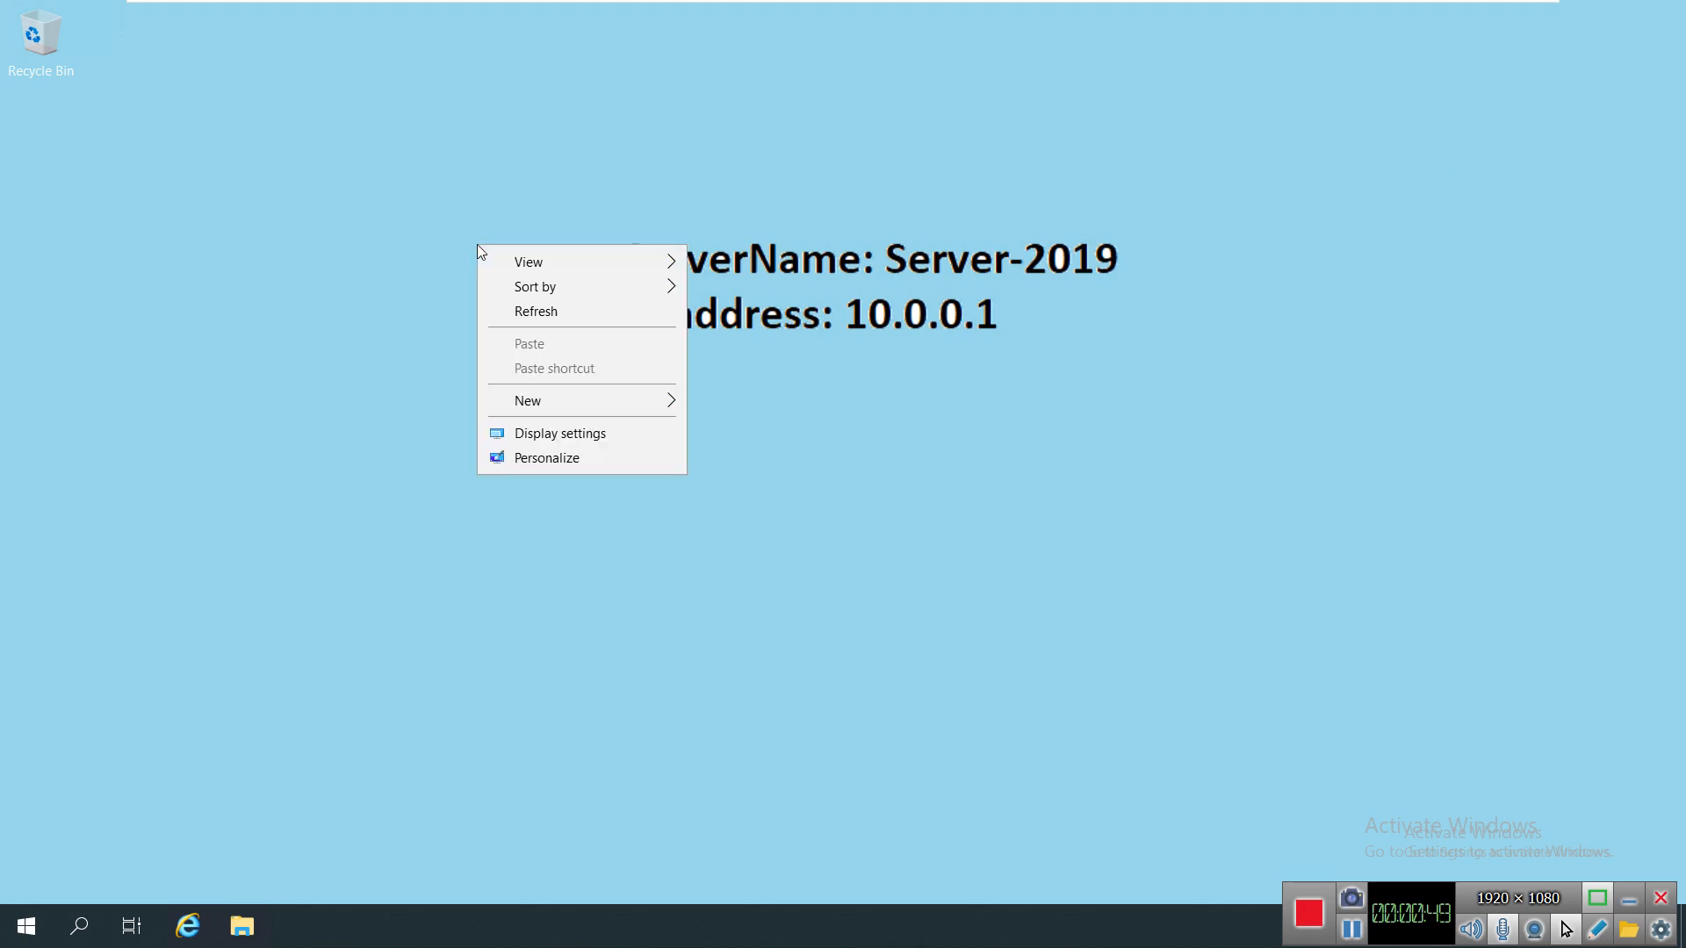
{"action": "left_click", "coordinate": [546, 313]}
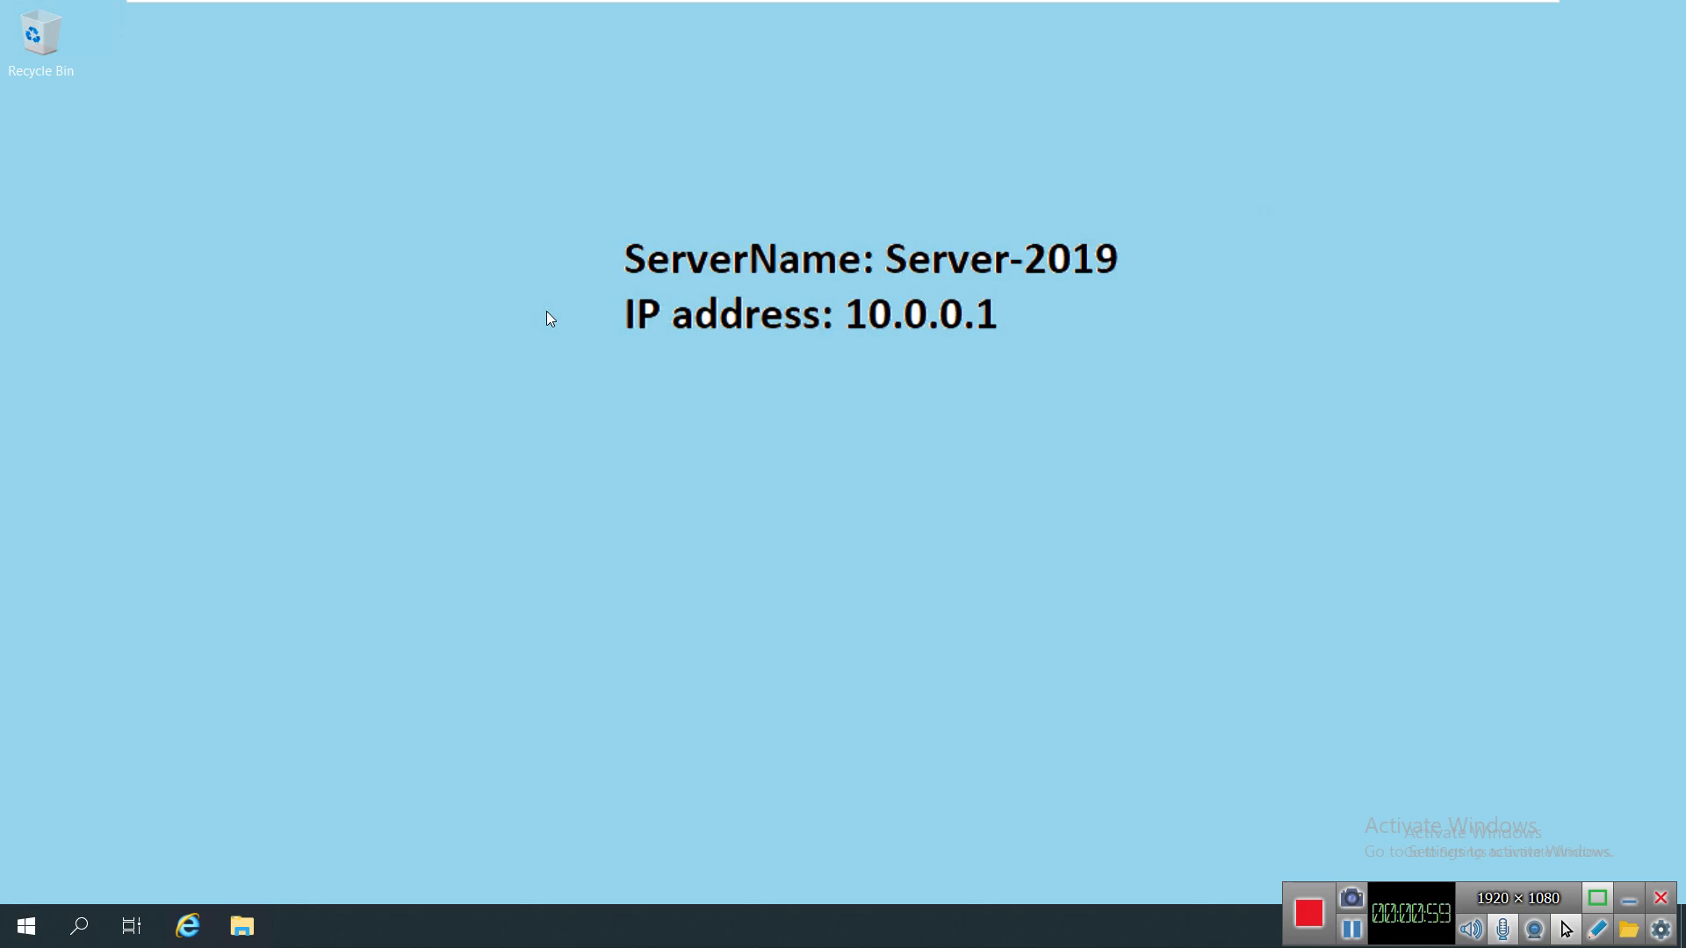
Step: Minimize the virtual machine window and open Paint on the remote computer
{"action": "mouse_move", "coordinate": [945, 3]}
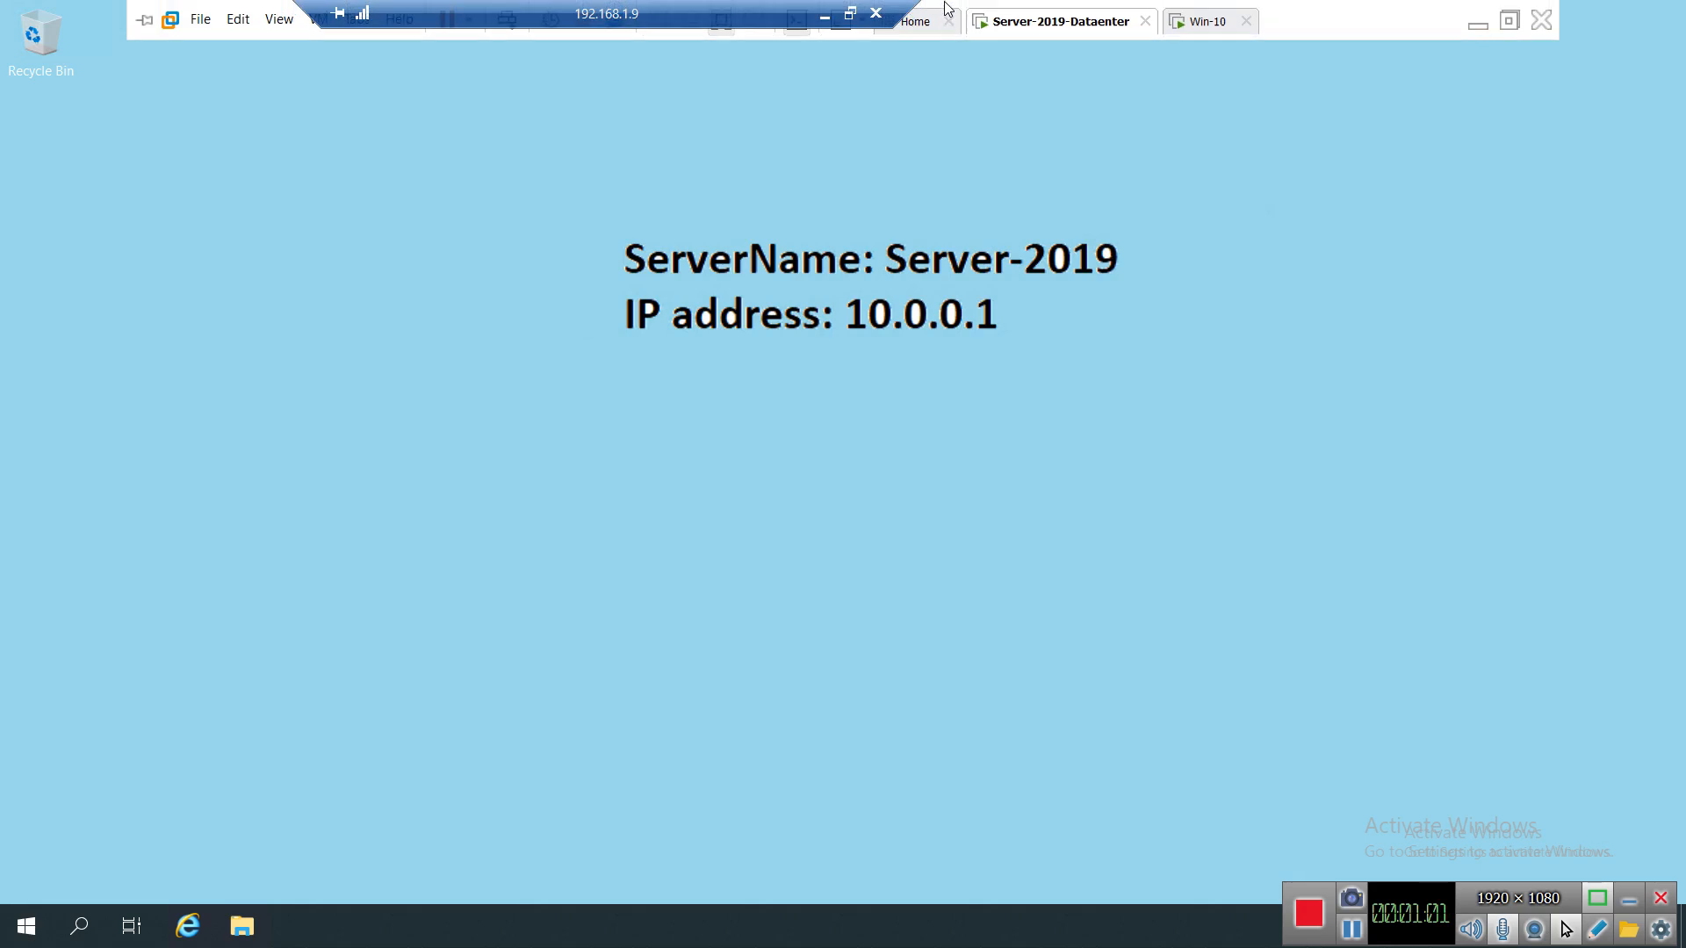
{"action": "left_click", "coordinate": [1478, 26]}
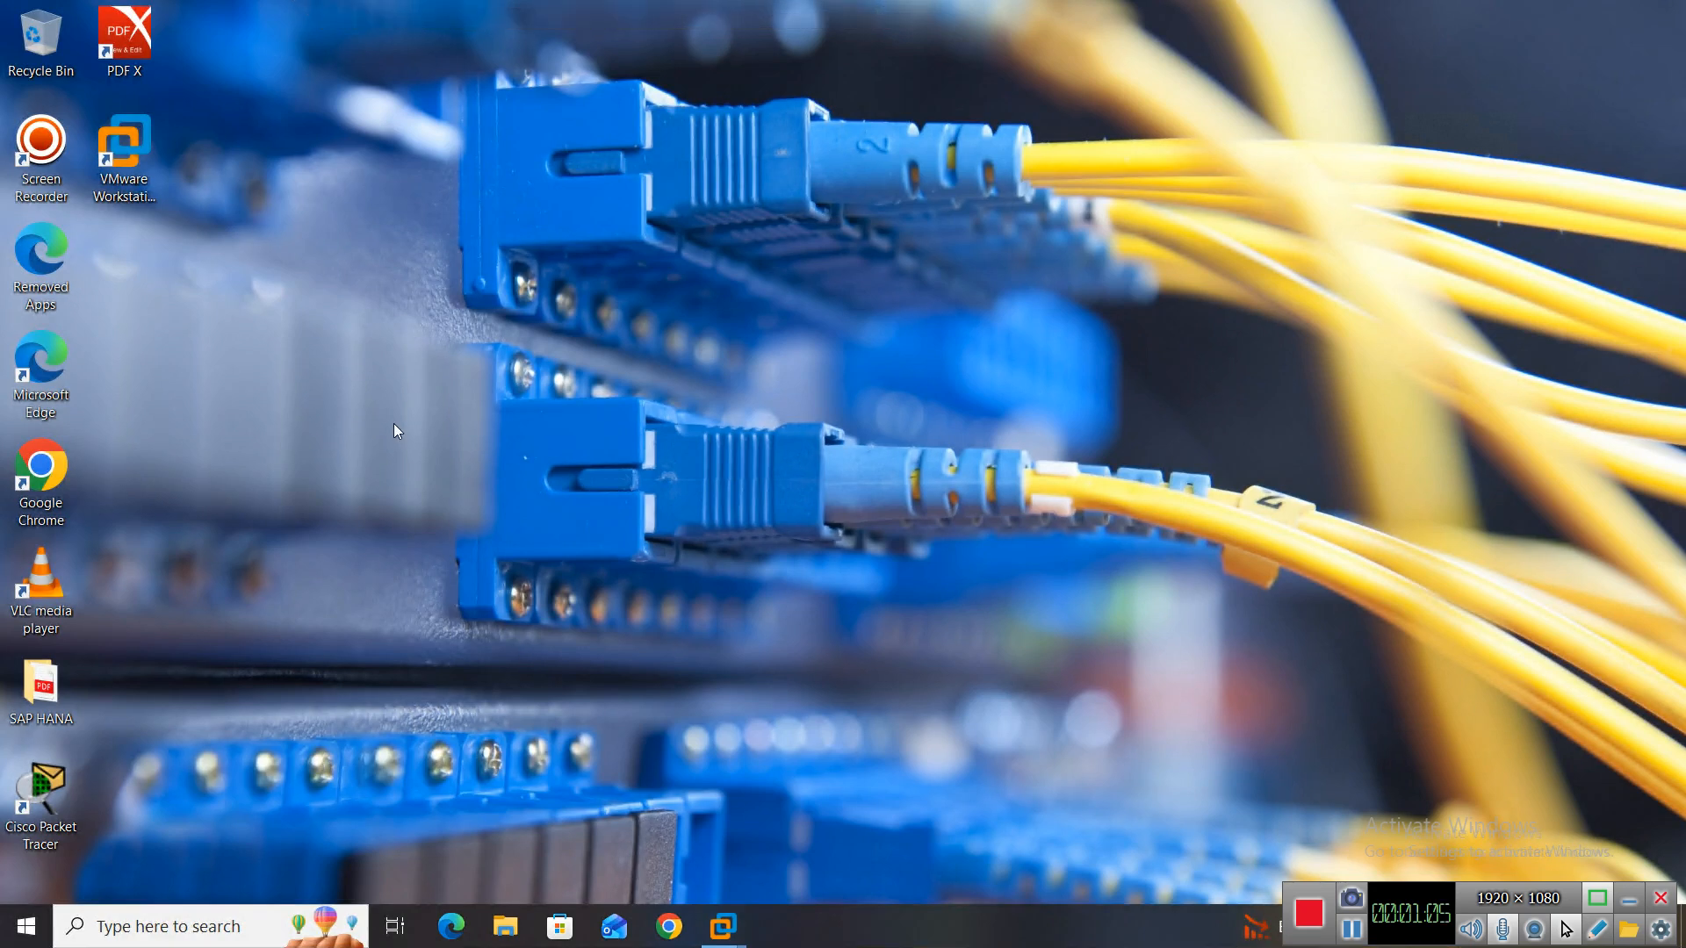
{"action": "key", "text": "super+r"}
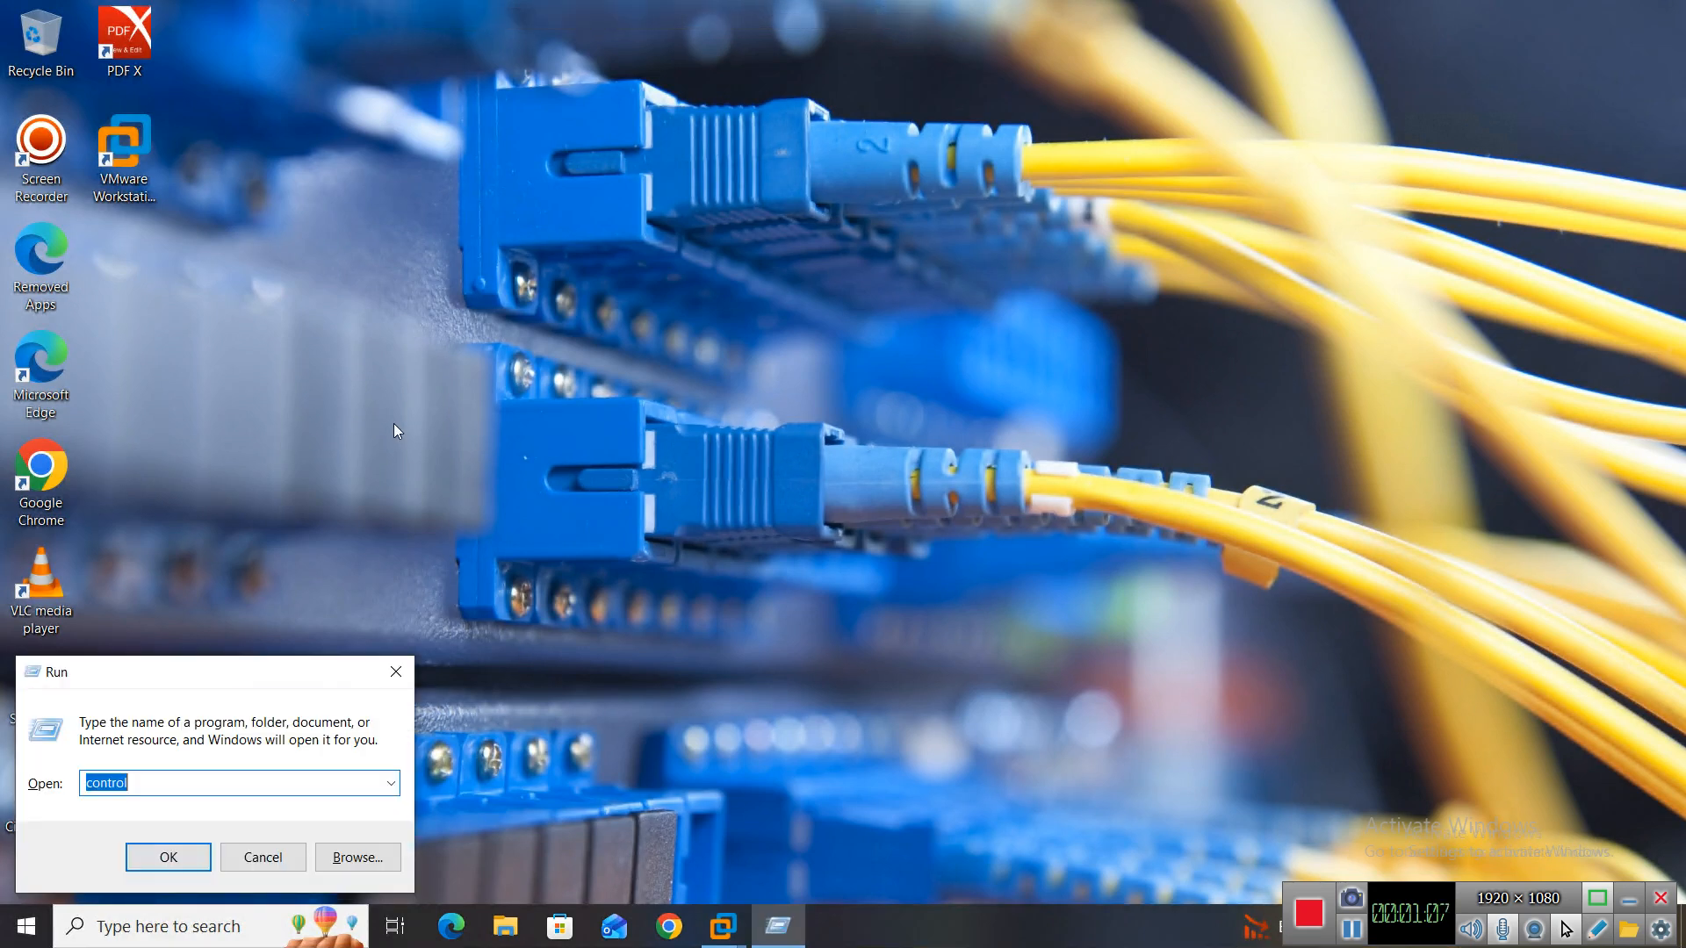
{"action": "type", "text": "ncpa.cpl"}
{"action": "key", "text": "Return"}
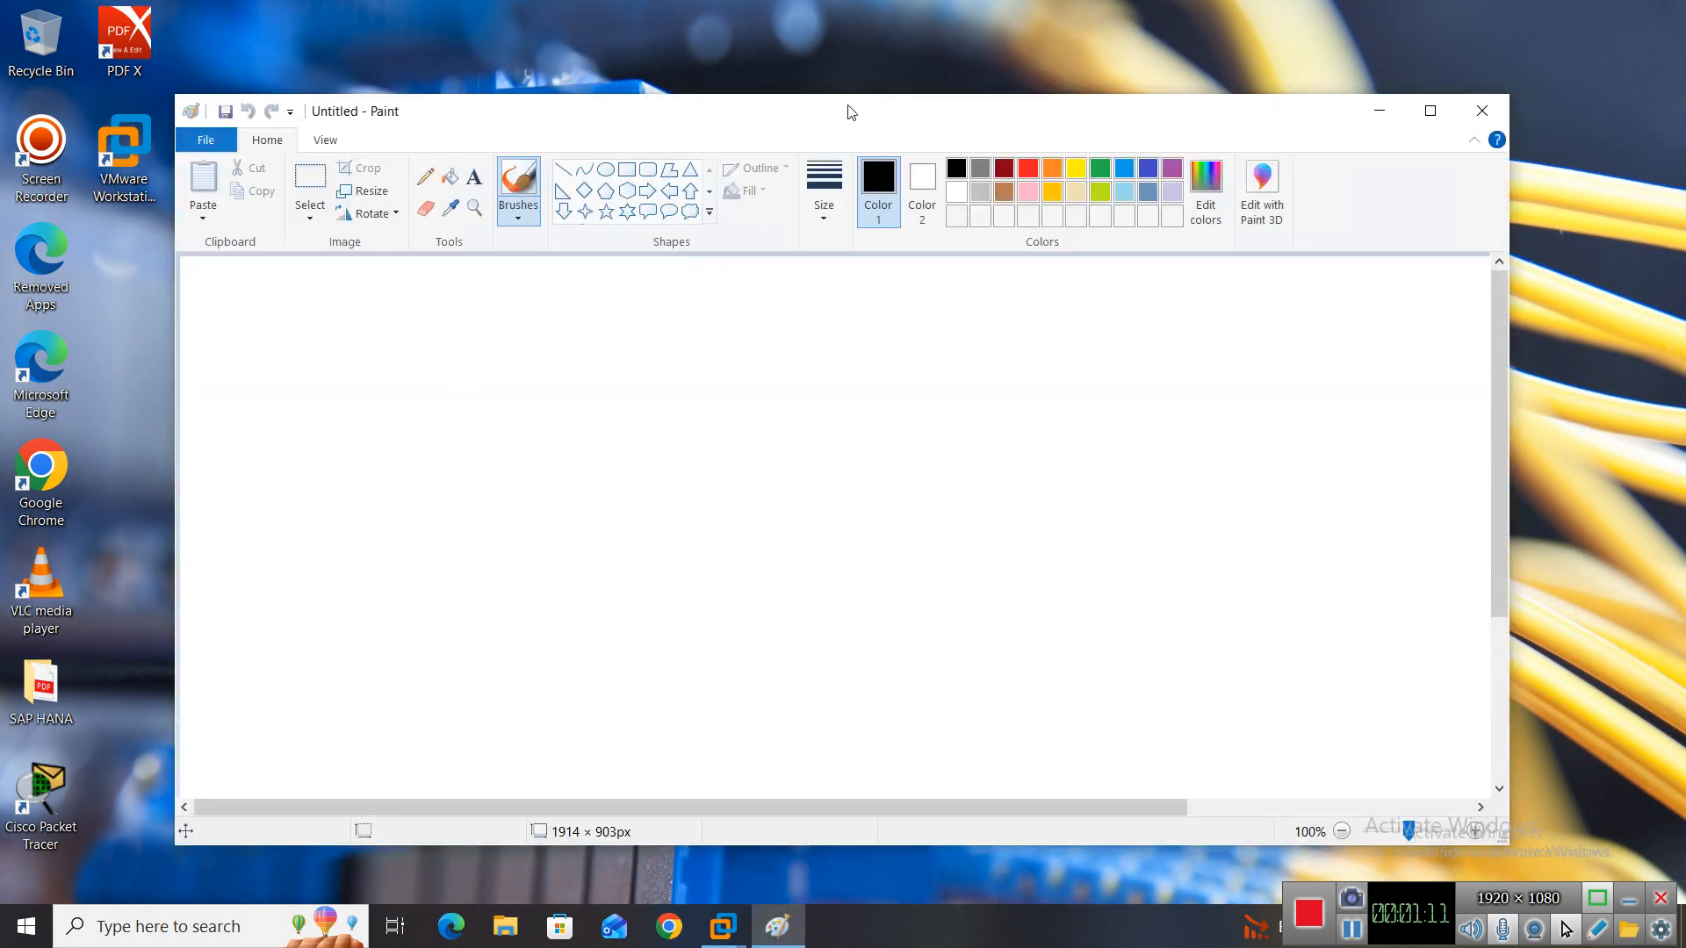
Step: Draw a black upright rectangle about 222 × 301 px and add the heading "Physical Machine" directly above it
{"action": "left_click", "coordinate": [627, 170]}
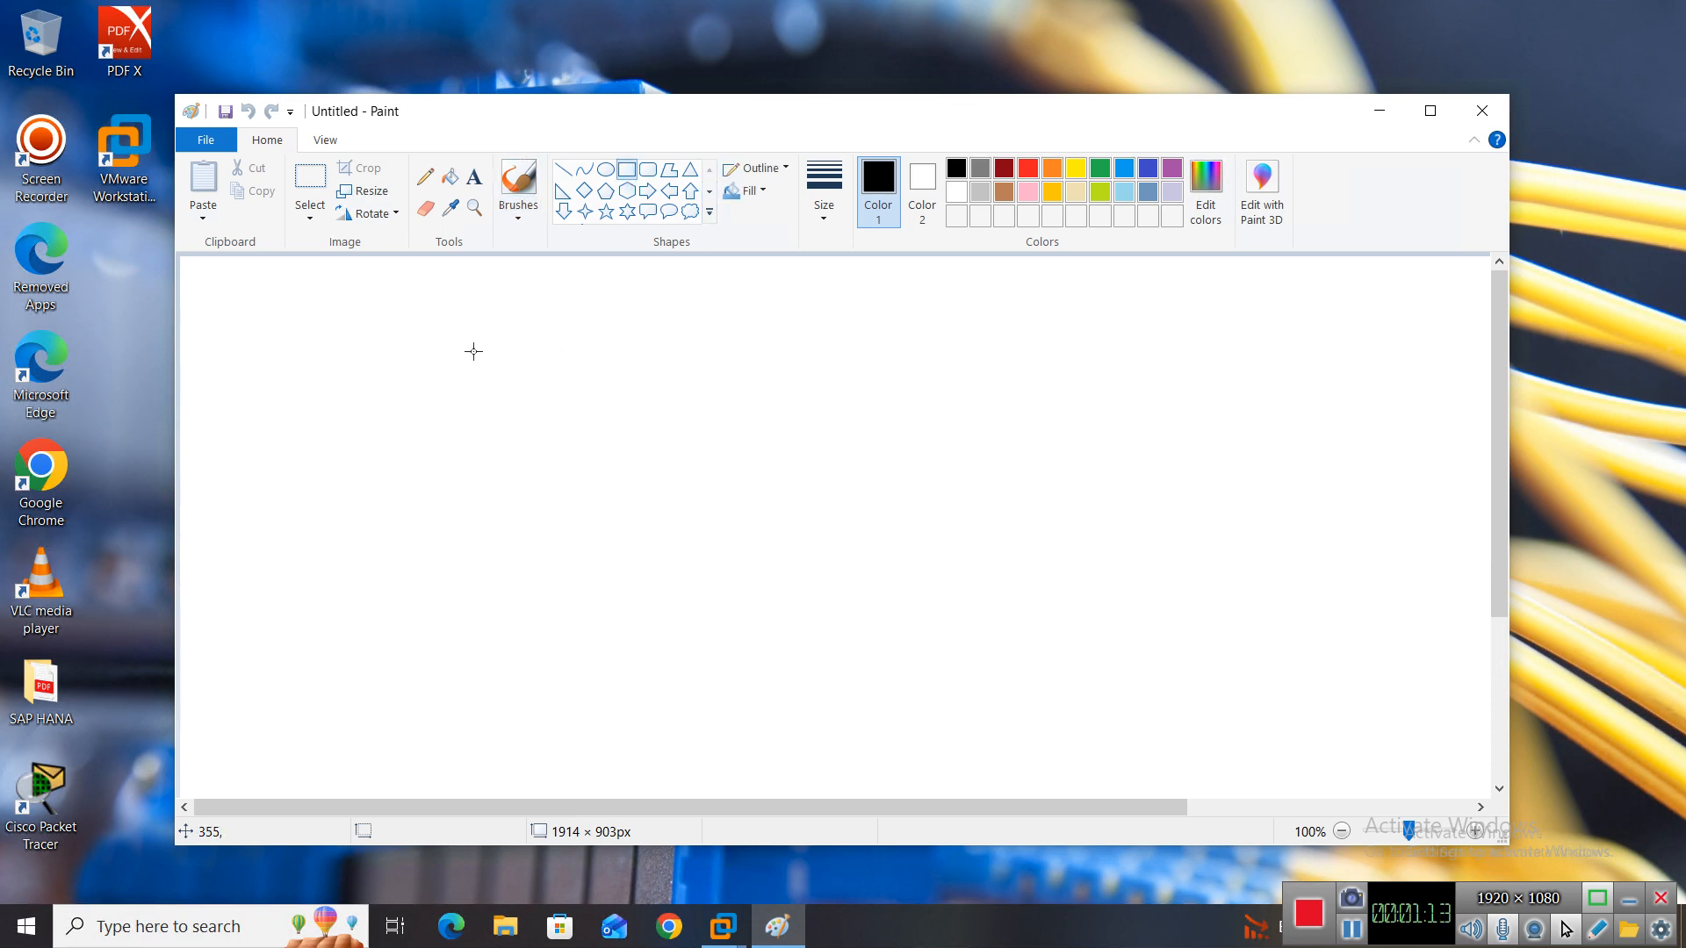
{"action": "left_click_drag", "start_coordinate": [442, 363], "coordinate": [638, 628]}
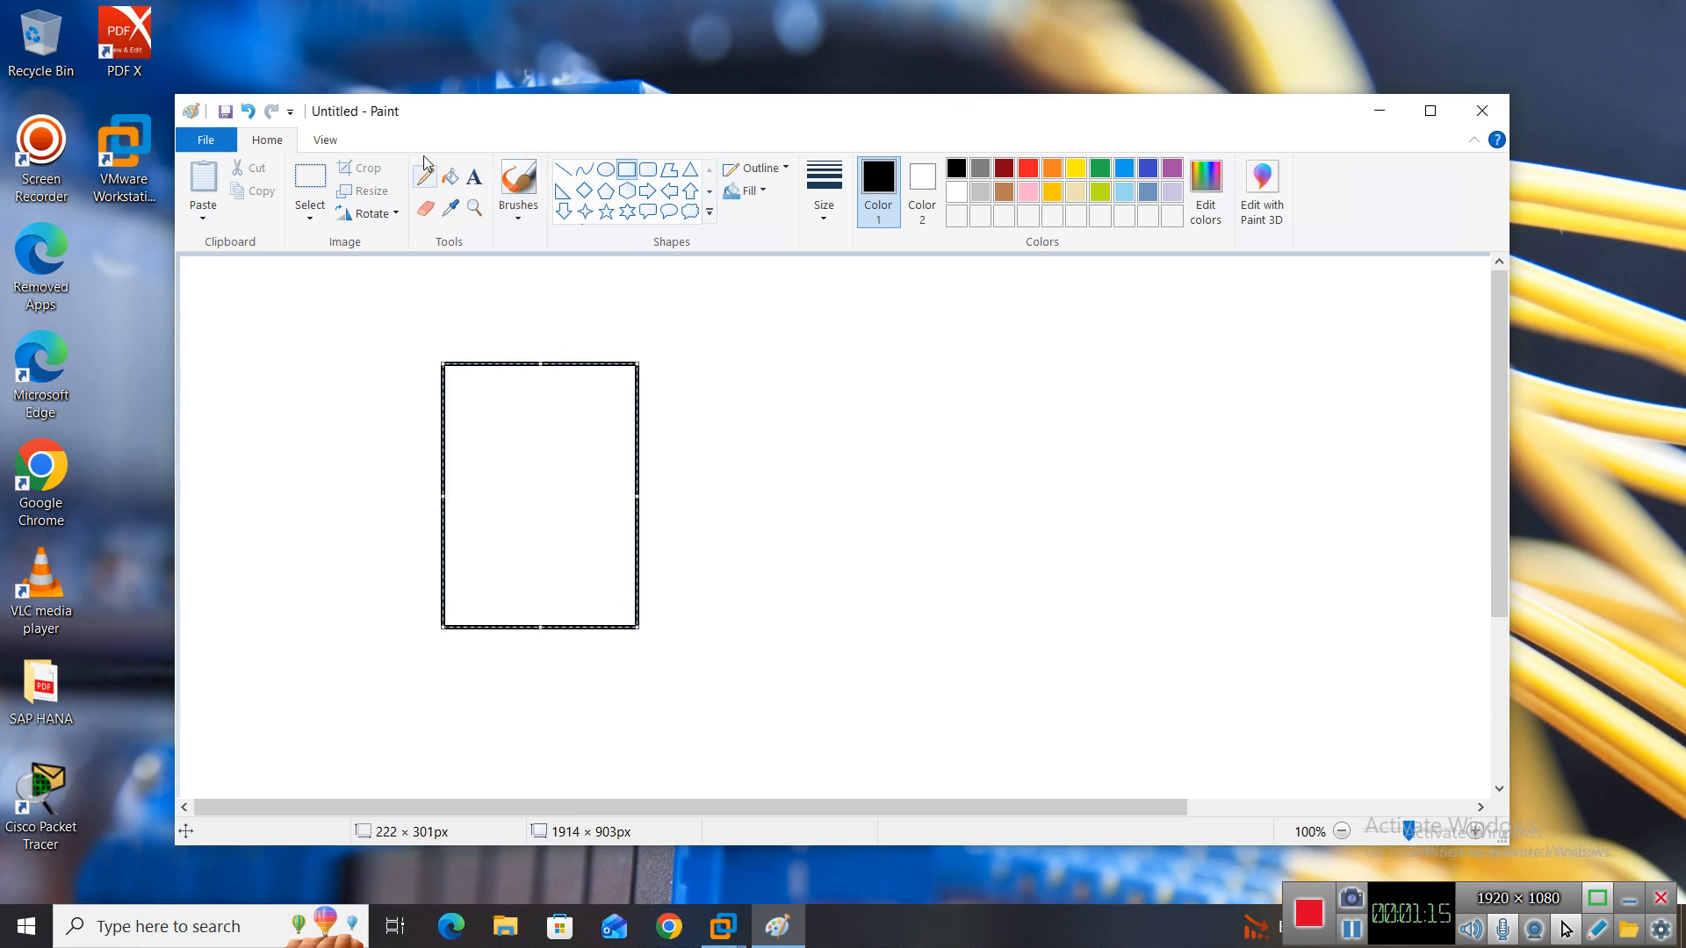
{"action": "left_click", "coordinate": [474, 176]}
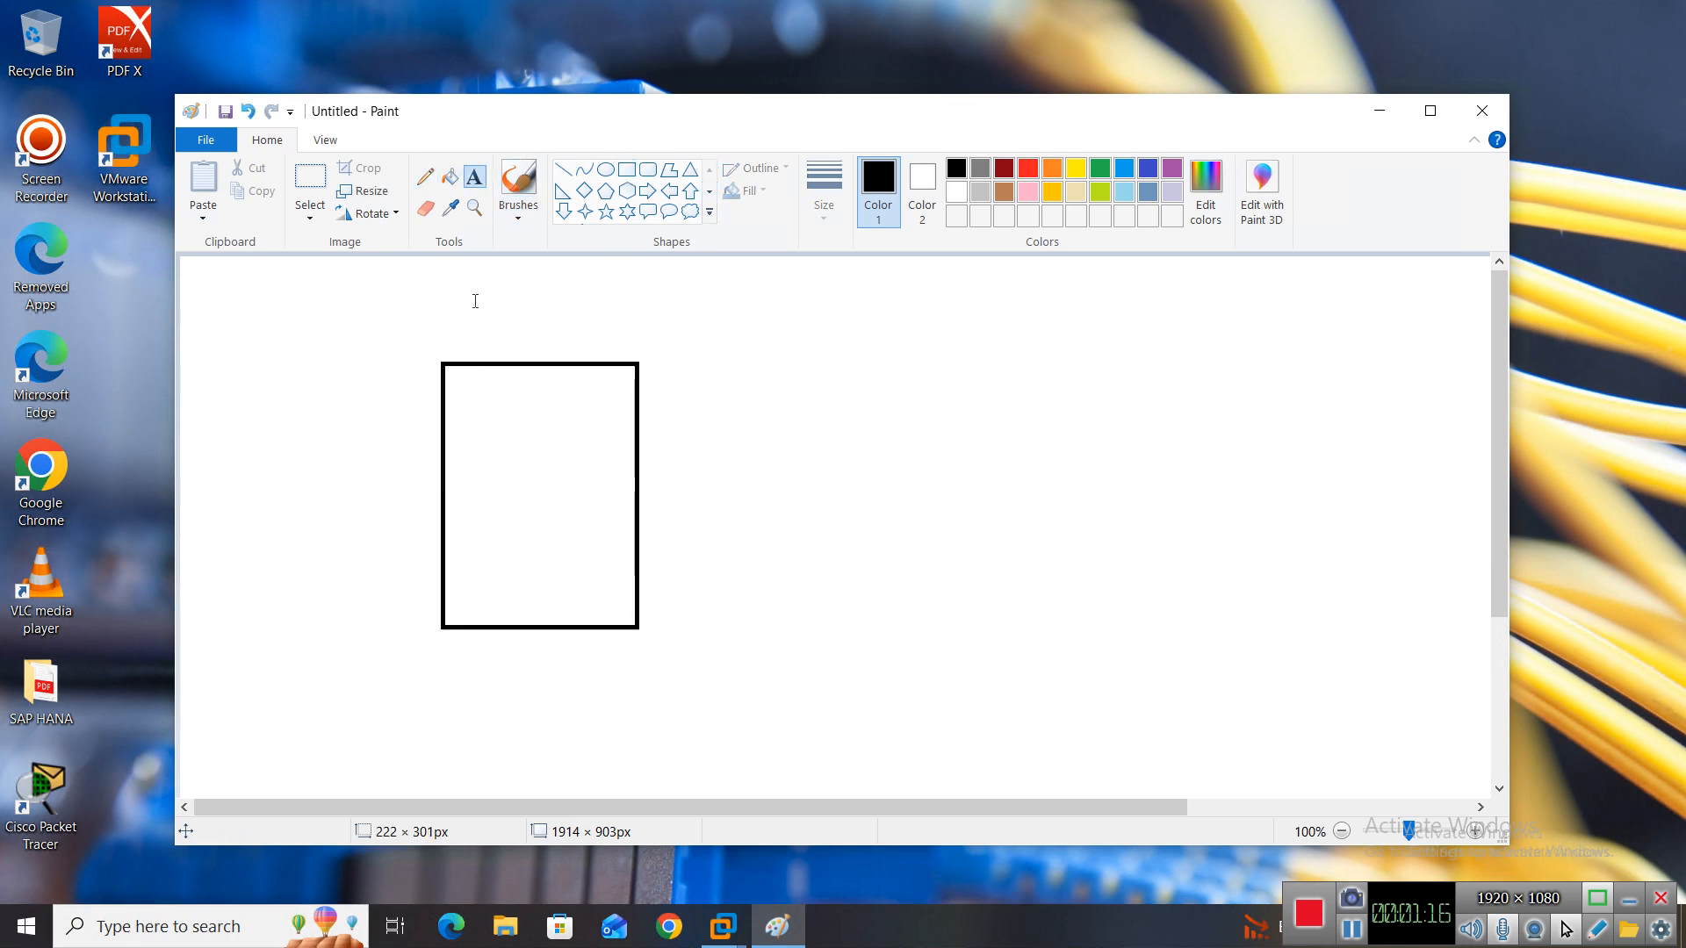
{"action": "left_click", "coordinate": [468, 407]}
{"action": "left_click", "coordinate": [450, 343]}
{"action": "left_click", "coordinate": [451, 342]}
{"action": "type", "text": "Physi"}
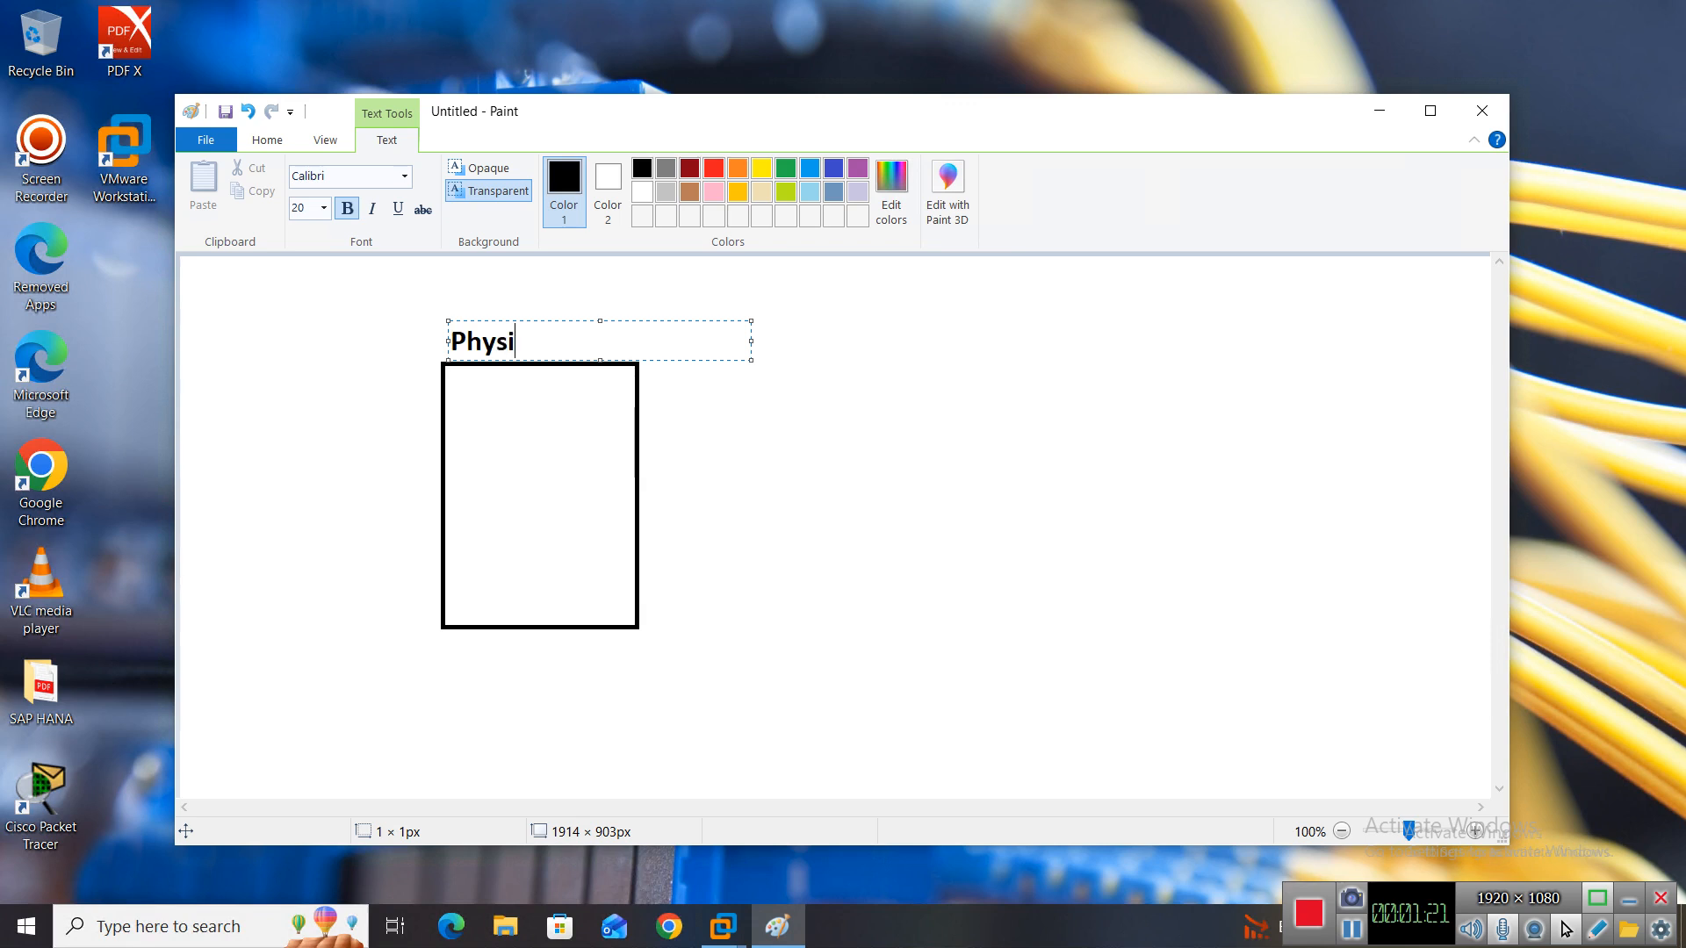
{"action": "type", "text": "cal Machine"}
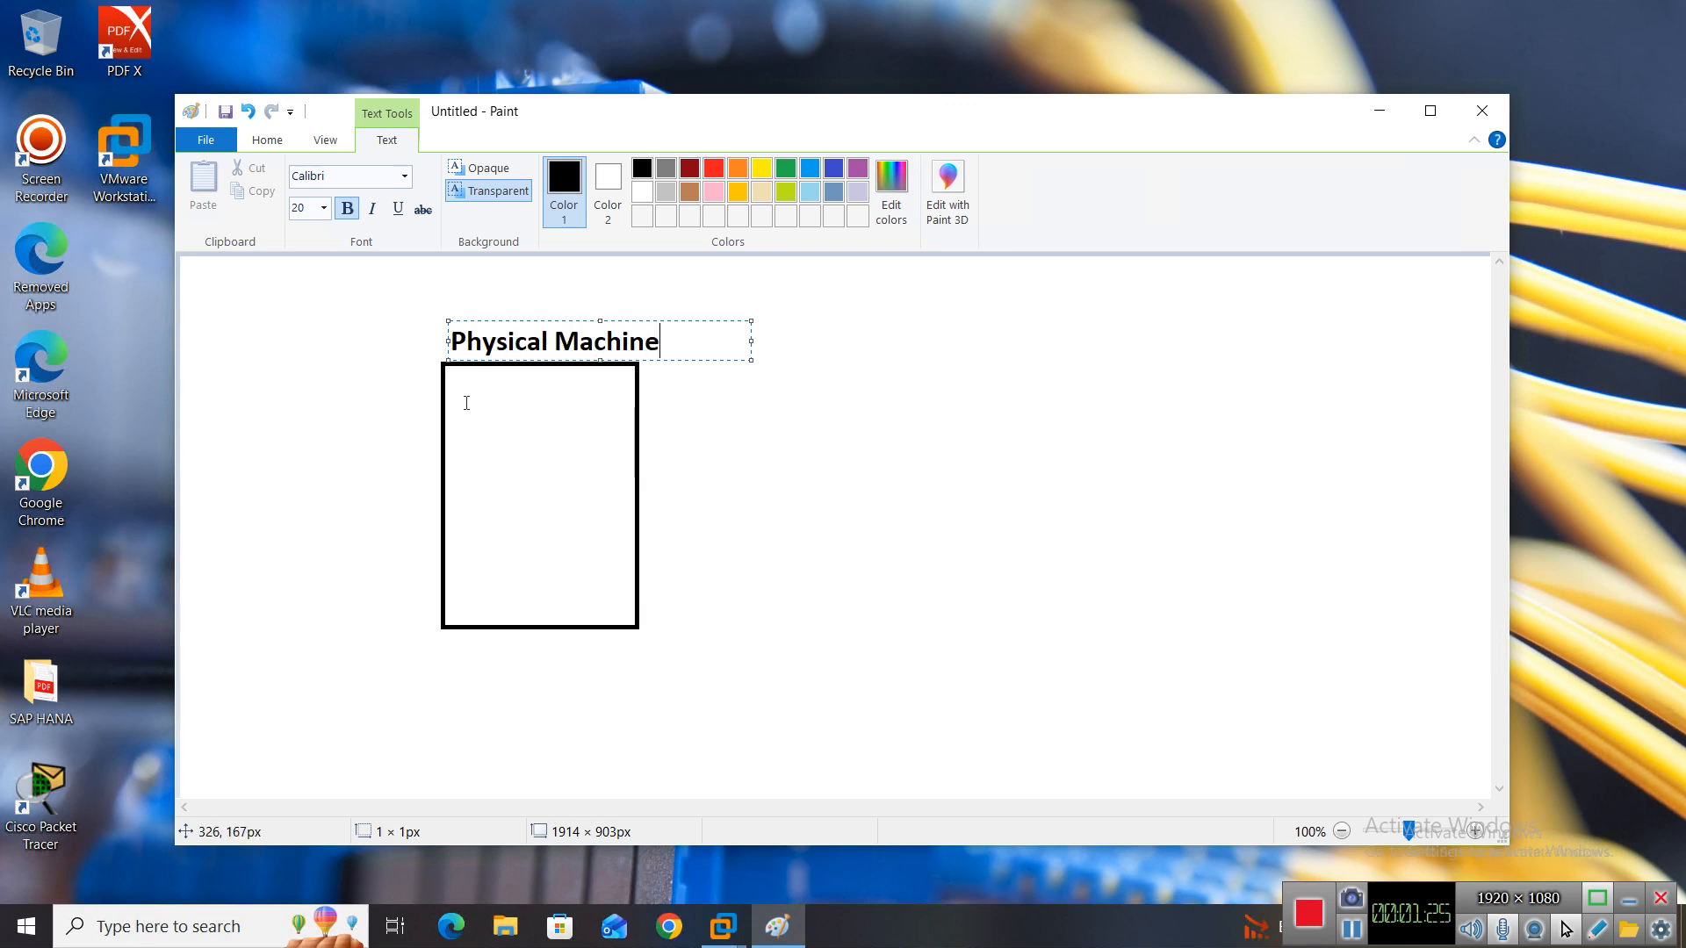
Step: Add the text "Win-10" inside the rectangle and, below it, "VMware WKT 16 Pro" on two lines, aligned within the rectangle's left side
{"action": "left_click", "coordinate": [466, 403]}
{"action": "type", "text": "Win-10"}
{"action": "left_click", "coordinate": [484, 463]}
{"action": "left_click", "coordinate": [484, 463]}
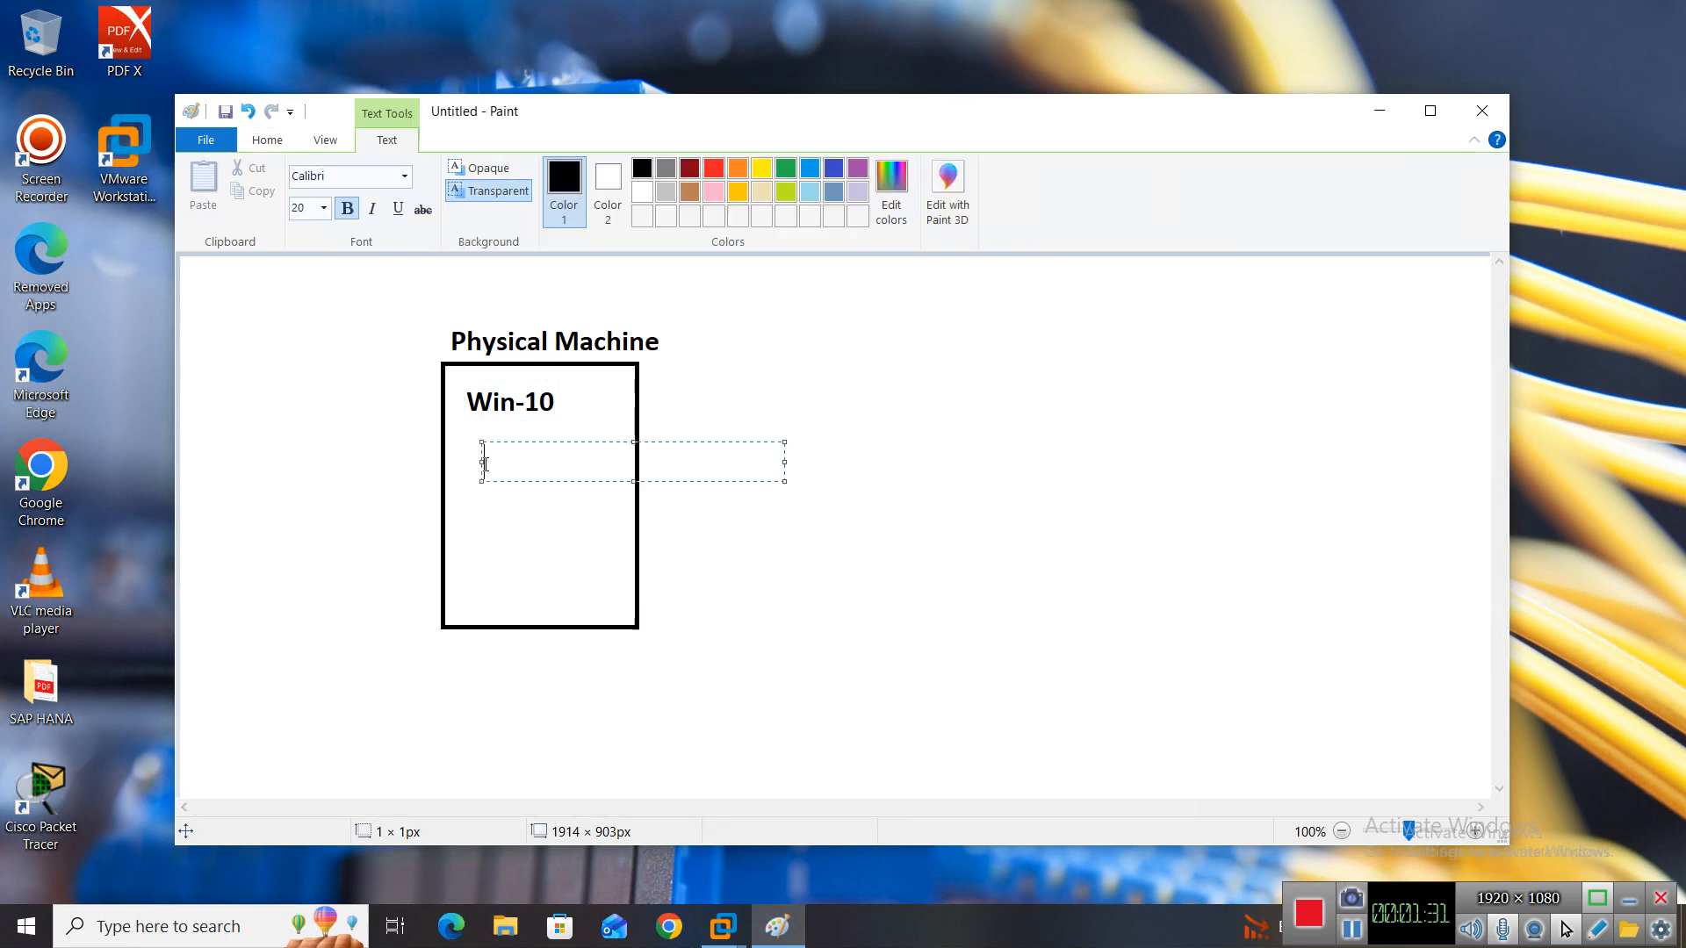
{"action": "type", "text": "VMware WKT"}
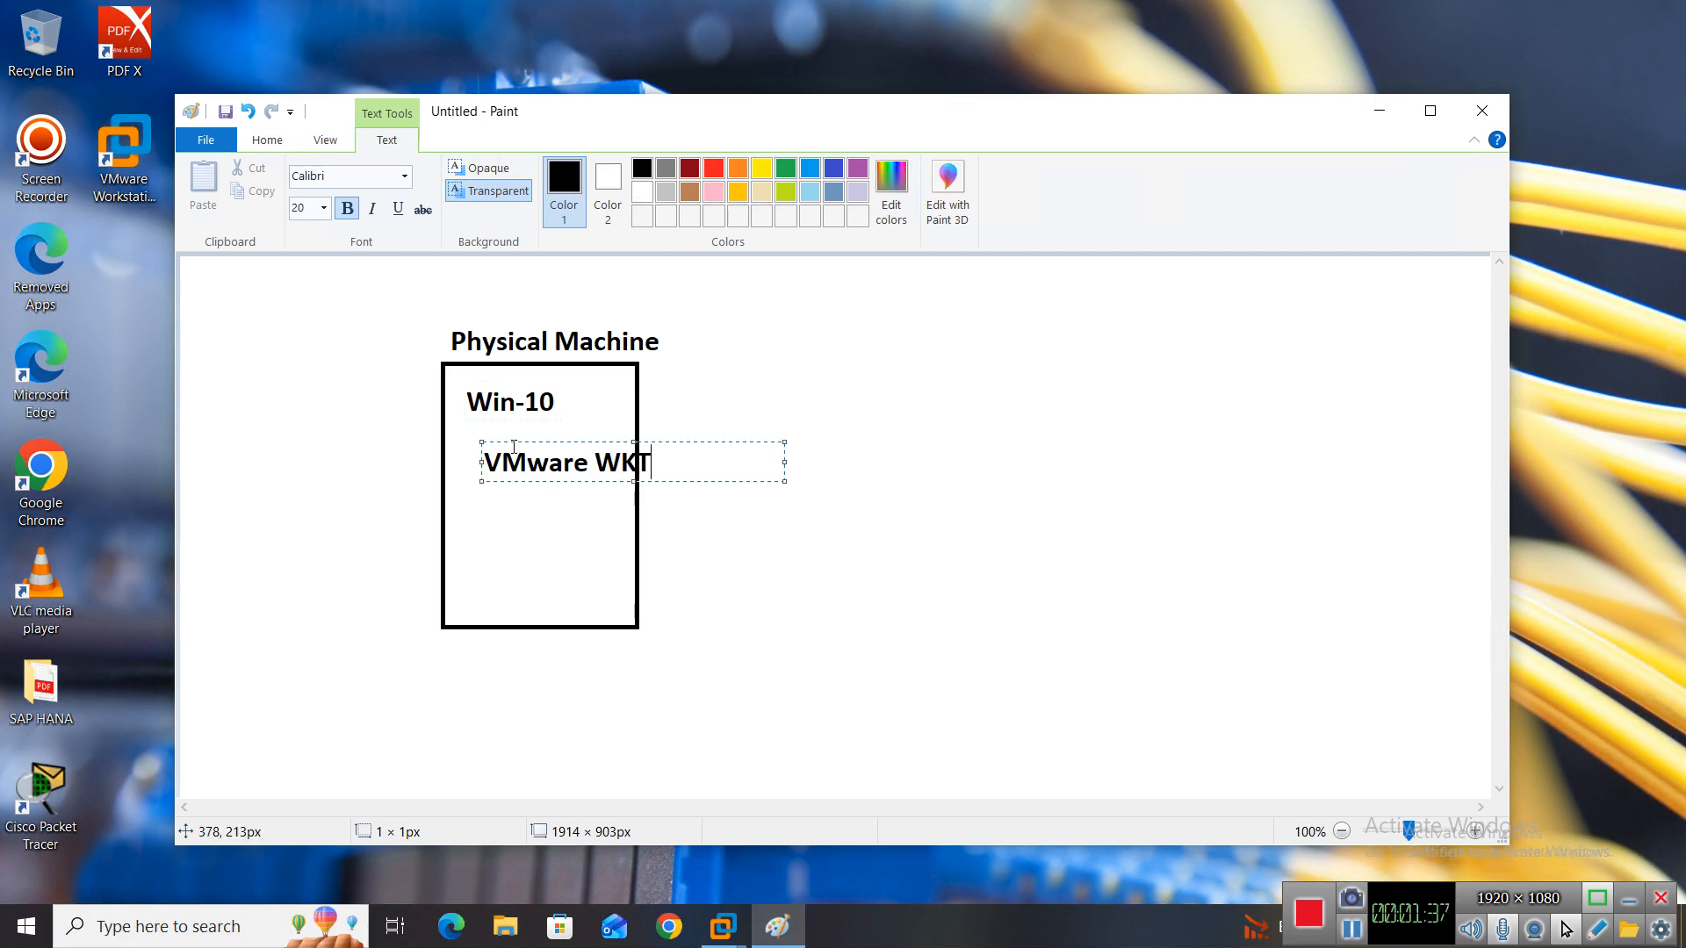
{"action": "left_click_drag", "start_coordinate": [508, 442], "coordinate": [476, 441]}
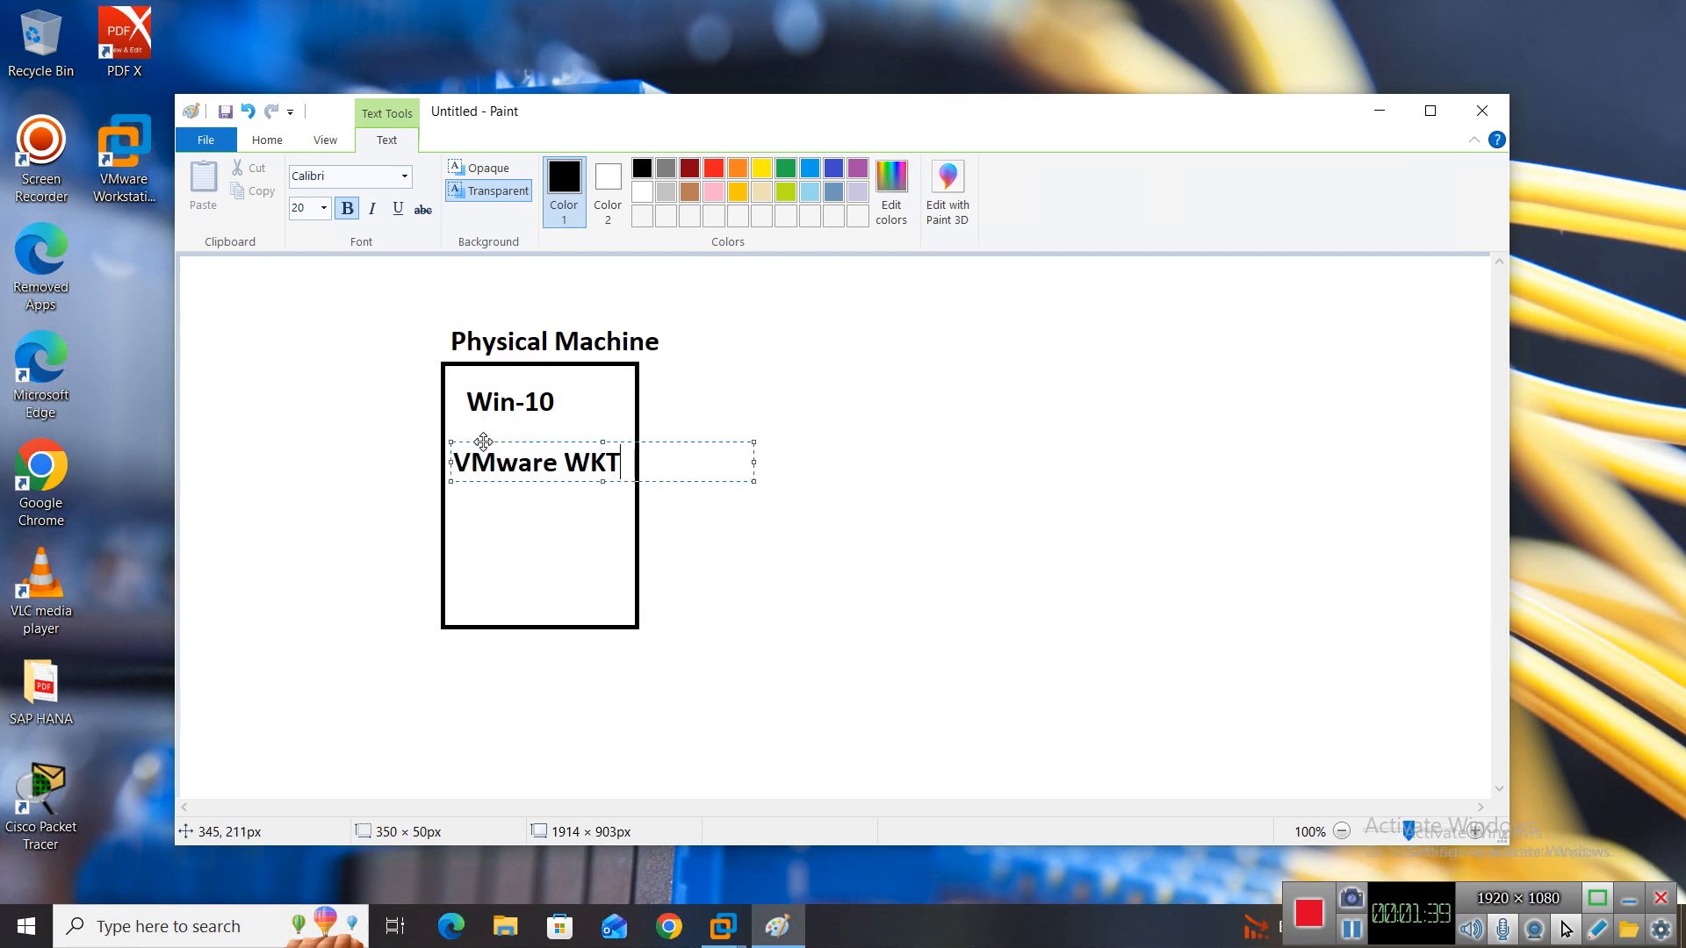
{"action": "key", "text": "Return"}
{"action": "type", "text": "16"}
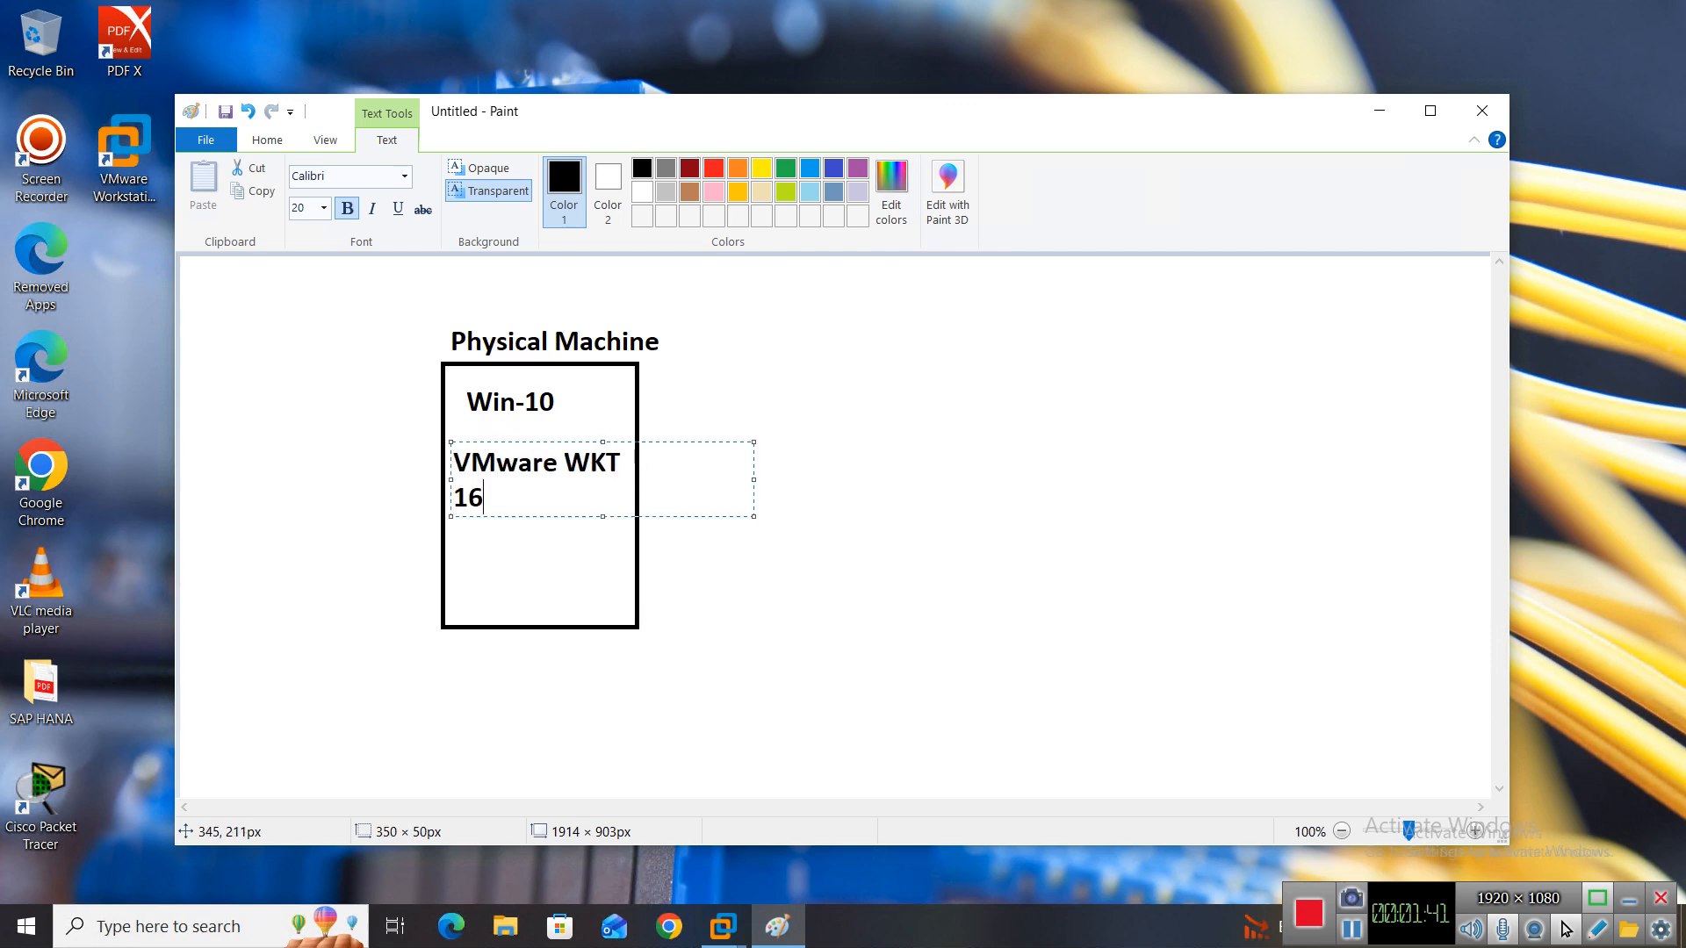
{"action": "type", "text": " Pro"}
{"action": "left_click", "coordinate": [753, 566]}
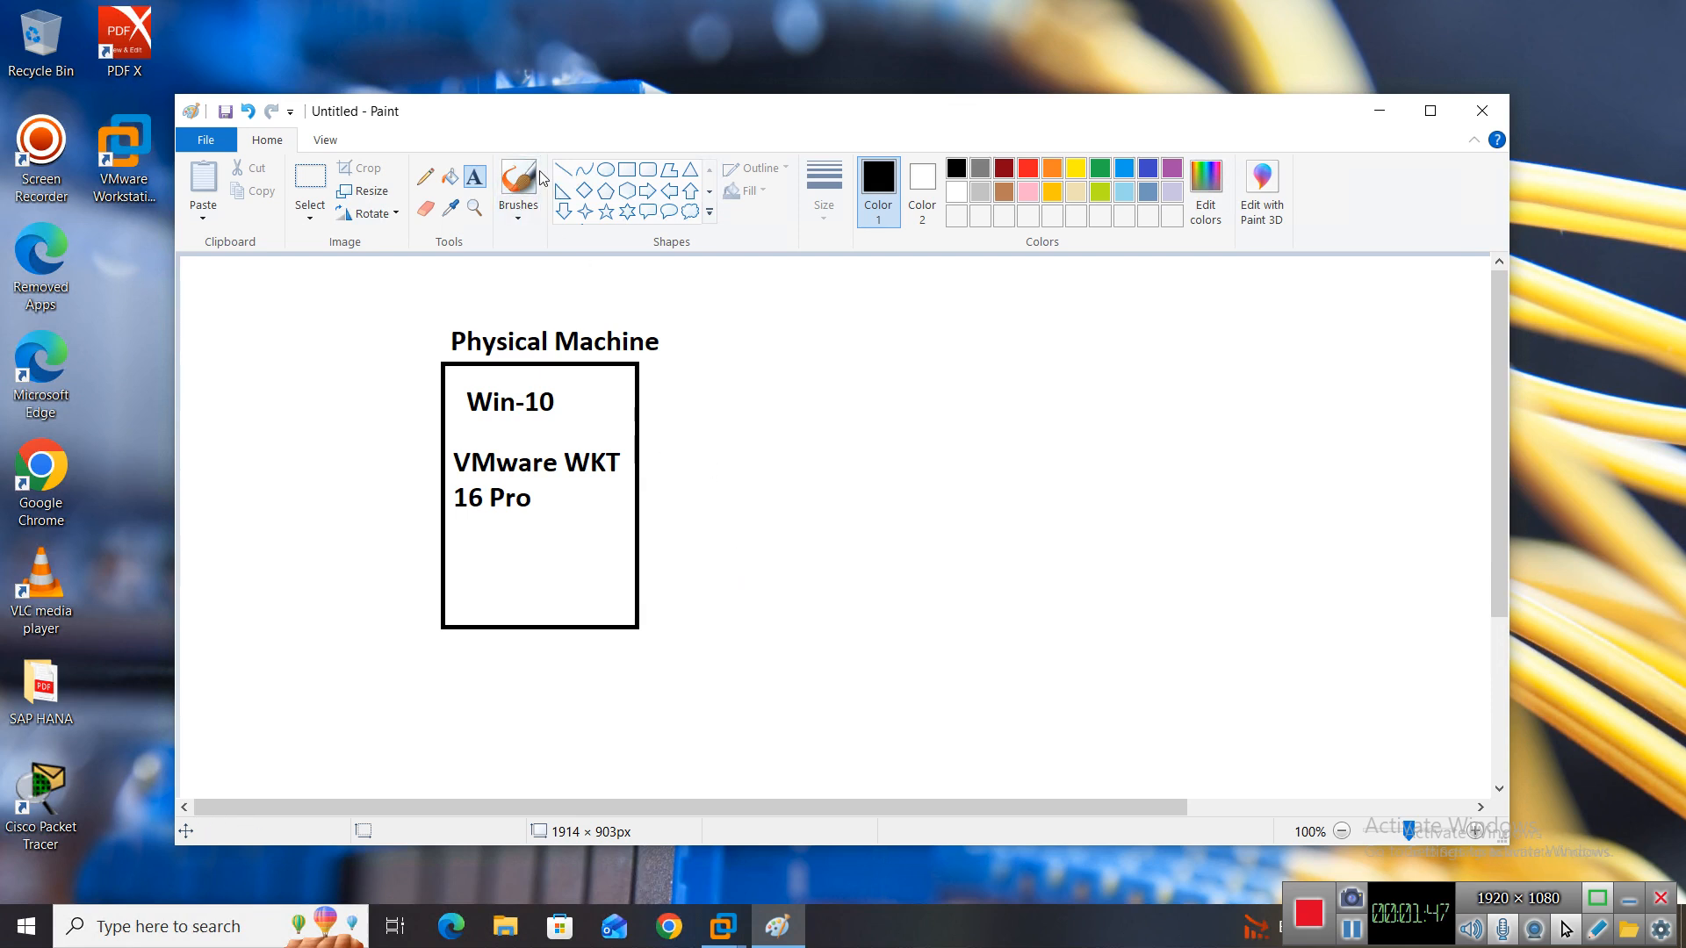
Step: Paint two red brush lines branching from the rectangle's right side, one rising and one falling to the right
{"action": "left_click", "coordinate": [514, 180]}
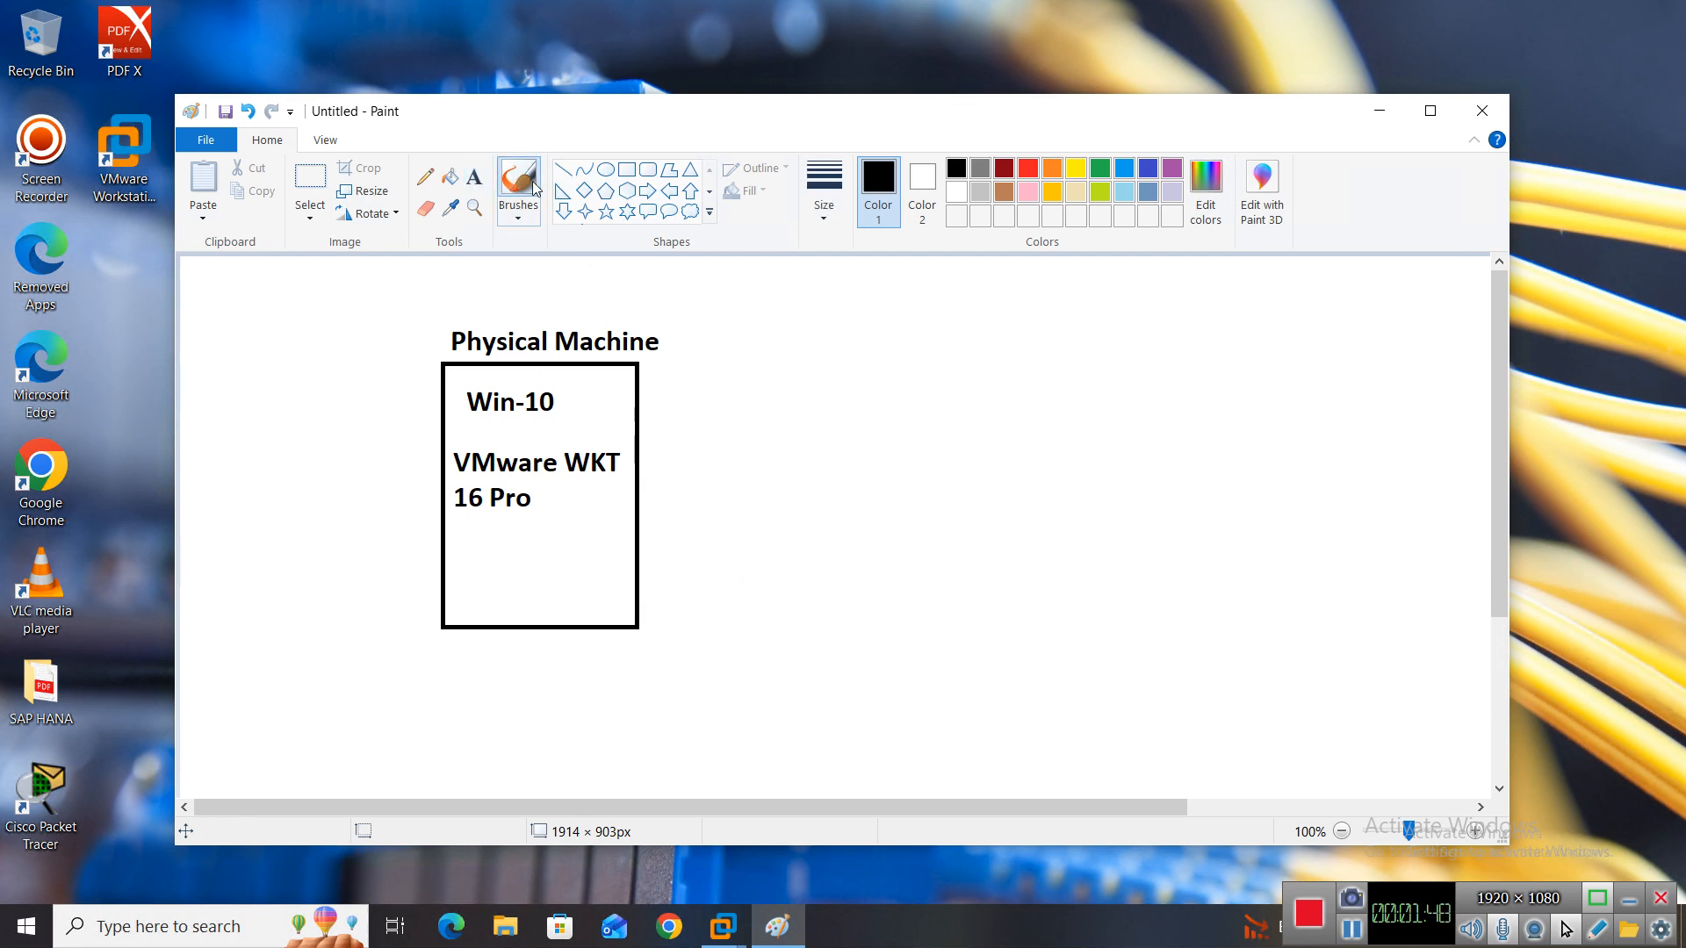
{"action": "left_click", "coordinate": [1029, 168]}
{"action": "left_click", "coordinate": [824, 192]}
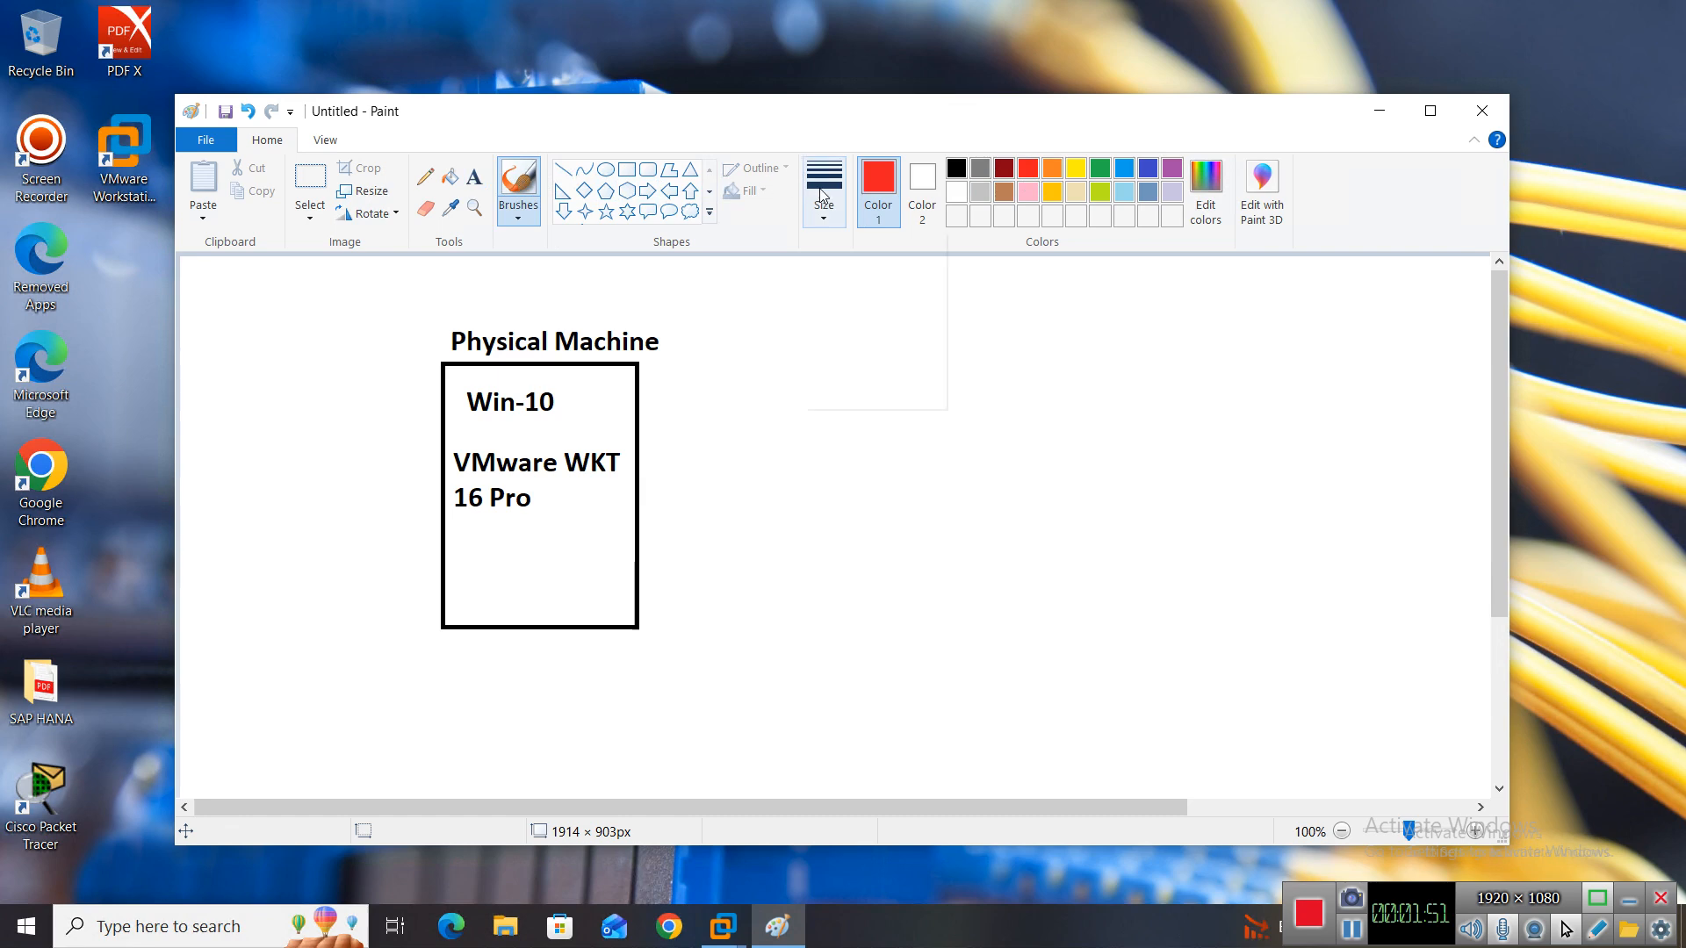
{"action": "left_click", "coordinate": [826, 360]}
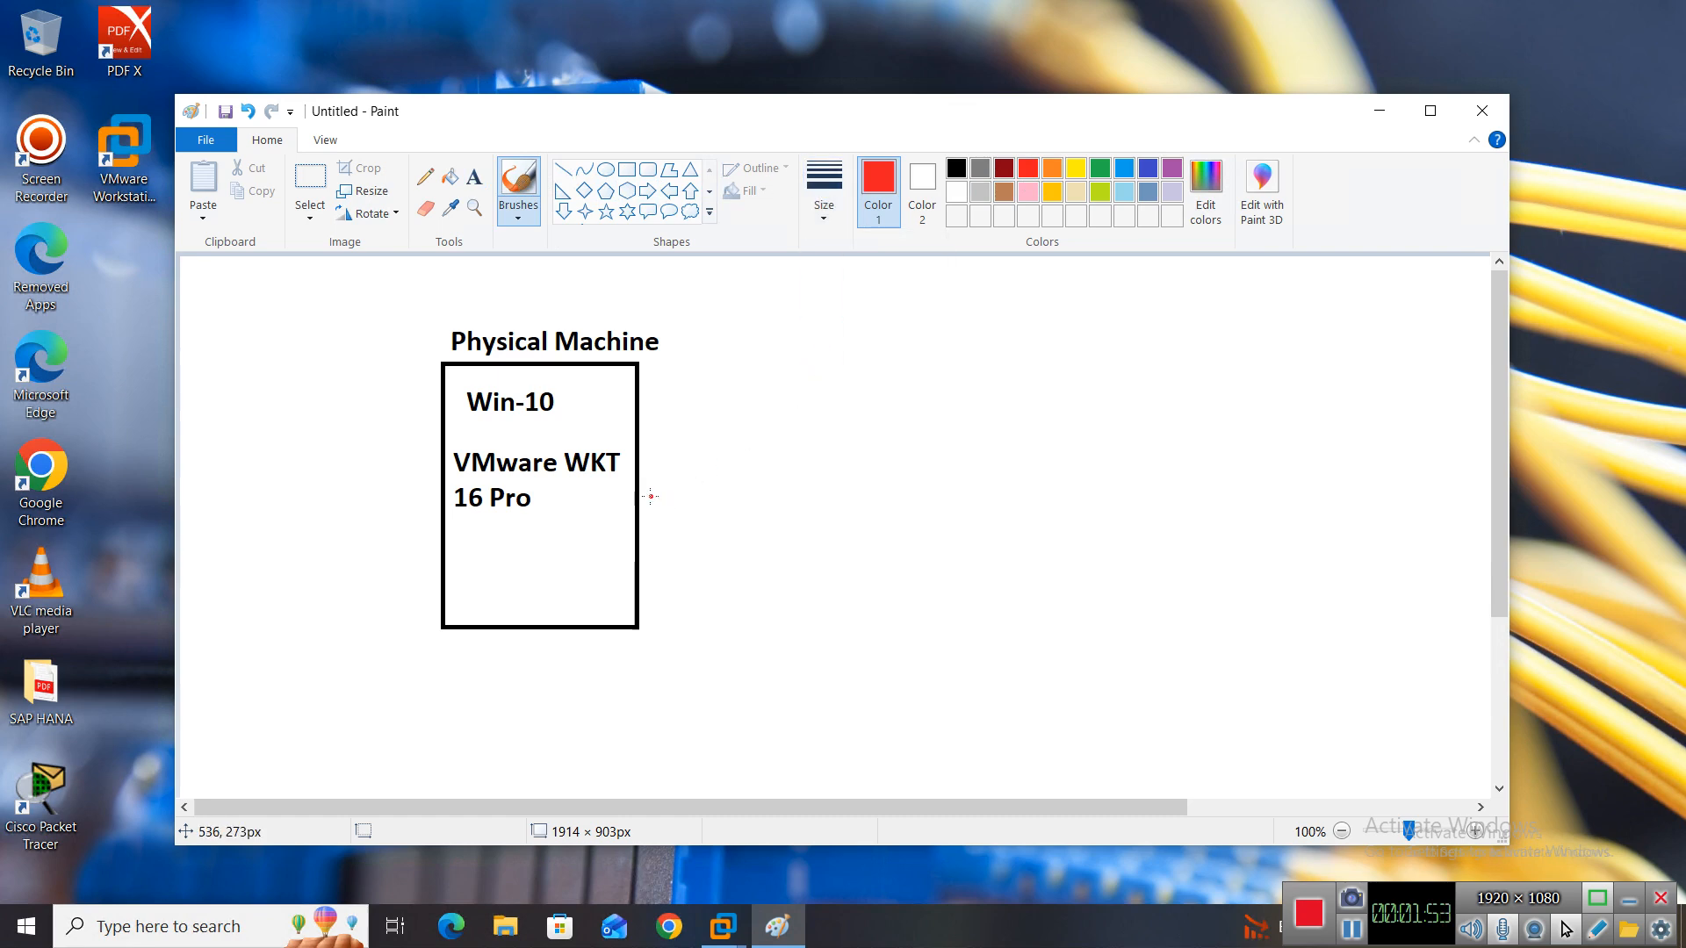
{"action": "left_click_drag", "start_coordinate": [650, 494], "coordinate": [821, 430]}
{"action": "left_click_drag", "start_coordinate": [649, 497], "coordinate": [841, 552]}
Step: Label the end of the upper red line "Windows Server 2019 - VM" in red text, widening the text box to fit
{"action": "left_click", "coordinate": [474, 176]}
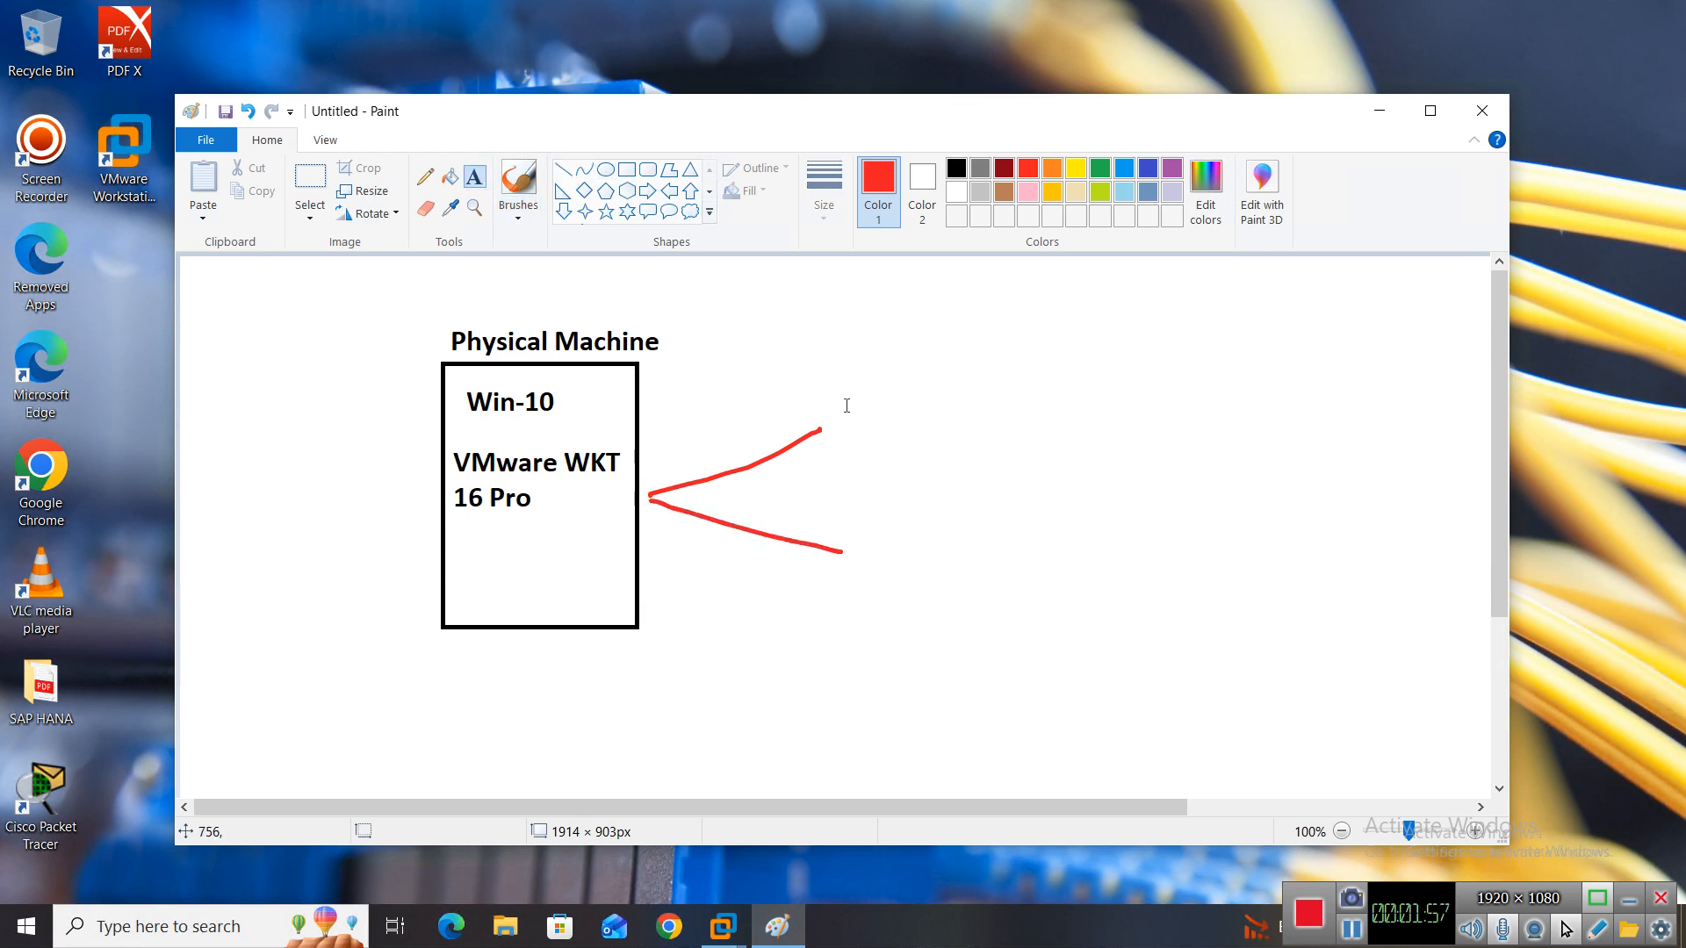
{"action": "left_click", "coordinate": [832, 408]}
{"action": "type", "text": "Wind"}
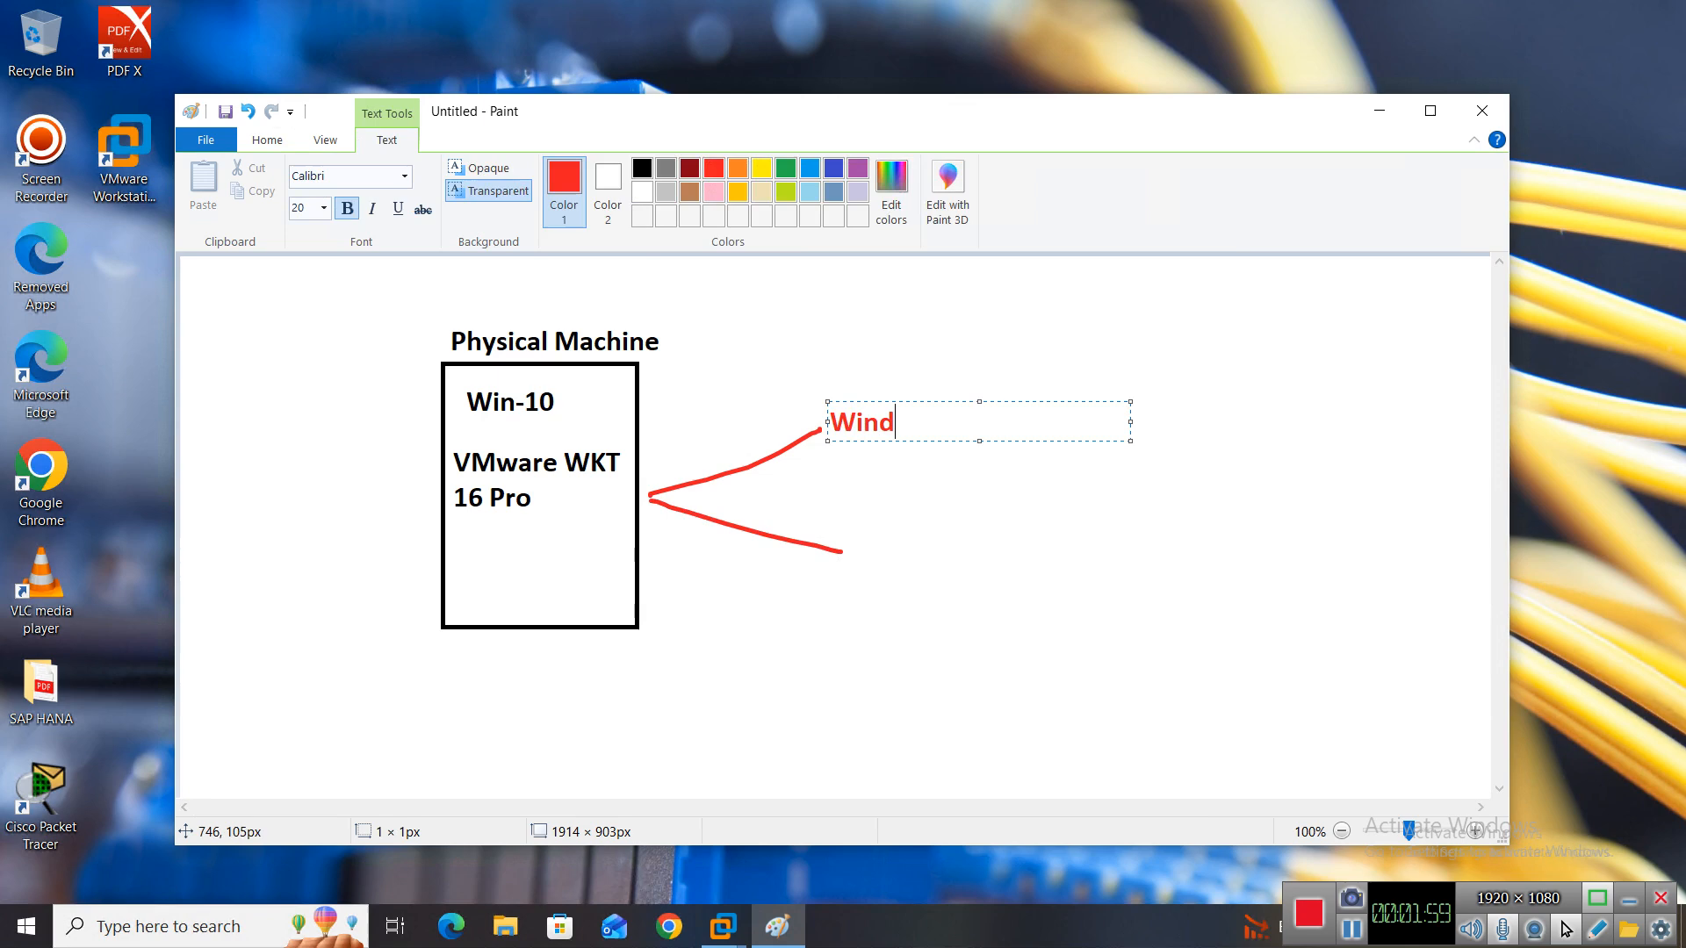
{"action": "type", "text": "ows Server "}
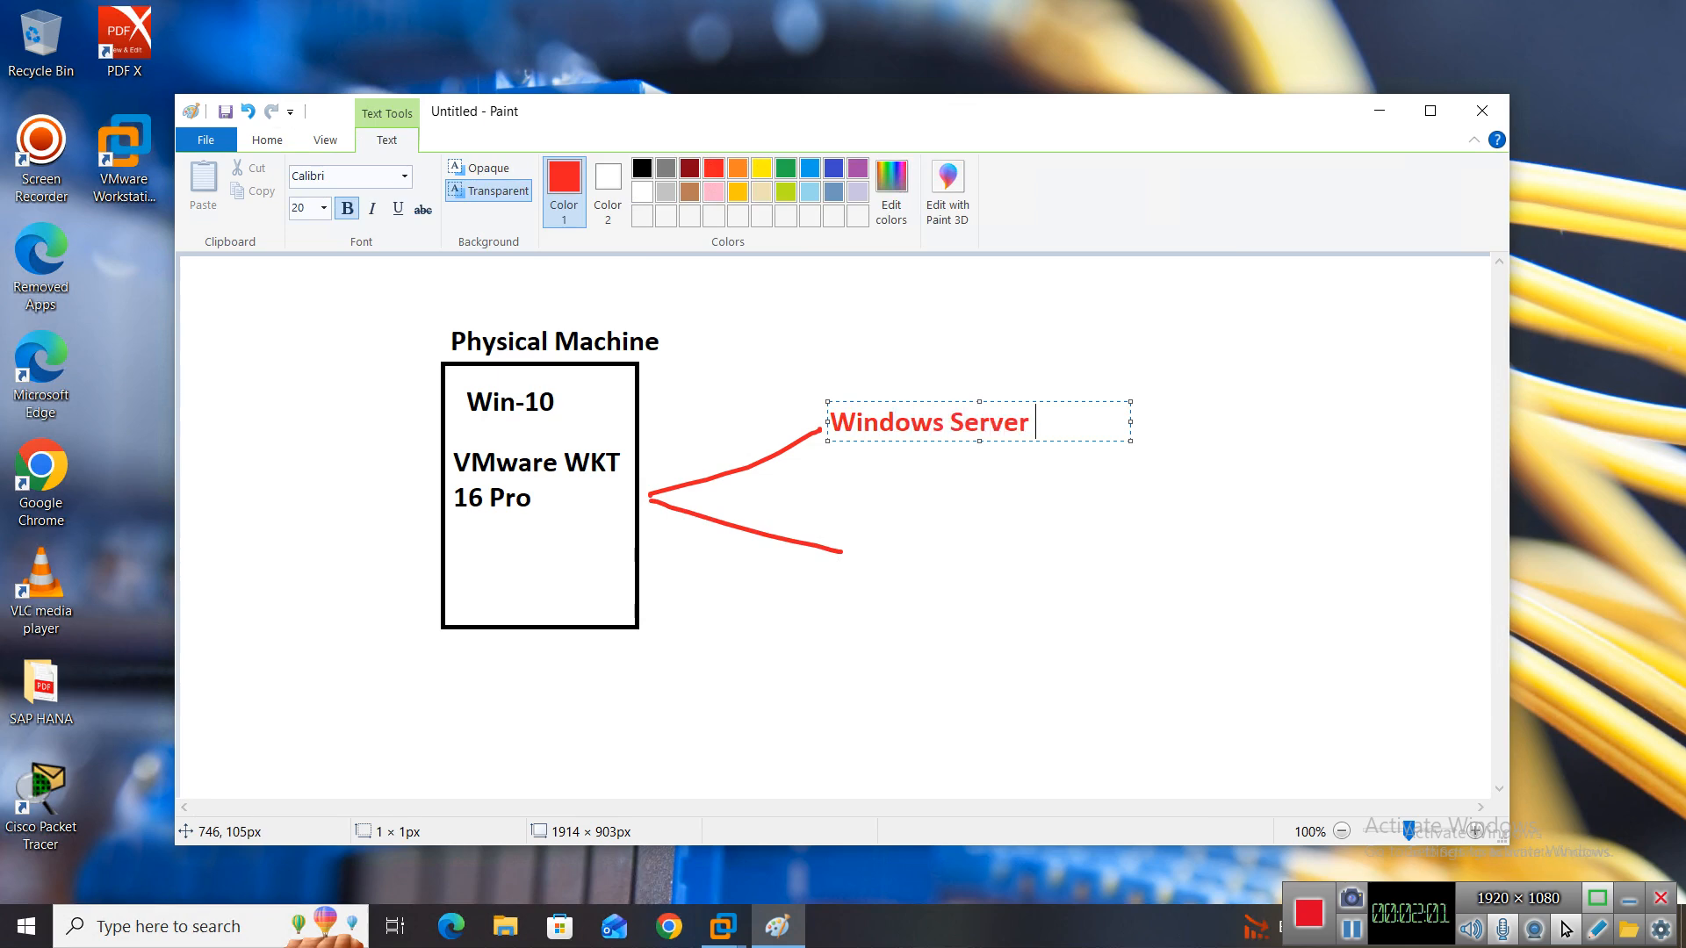
{"action": "type", "text": "3"}
{"action": "key", "text": "BackSpace"}
{"action": "type", "text": "2019"}
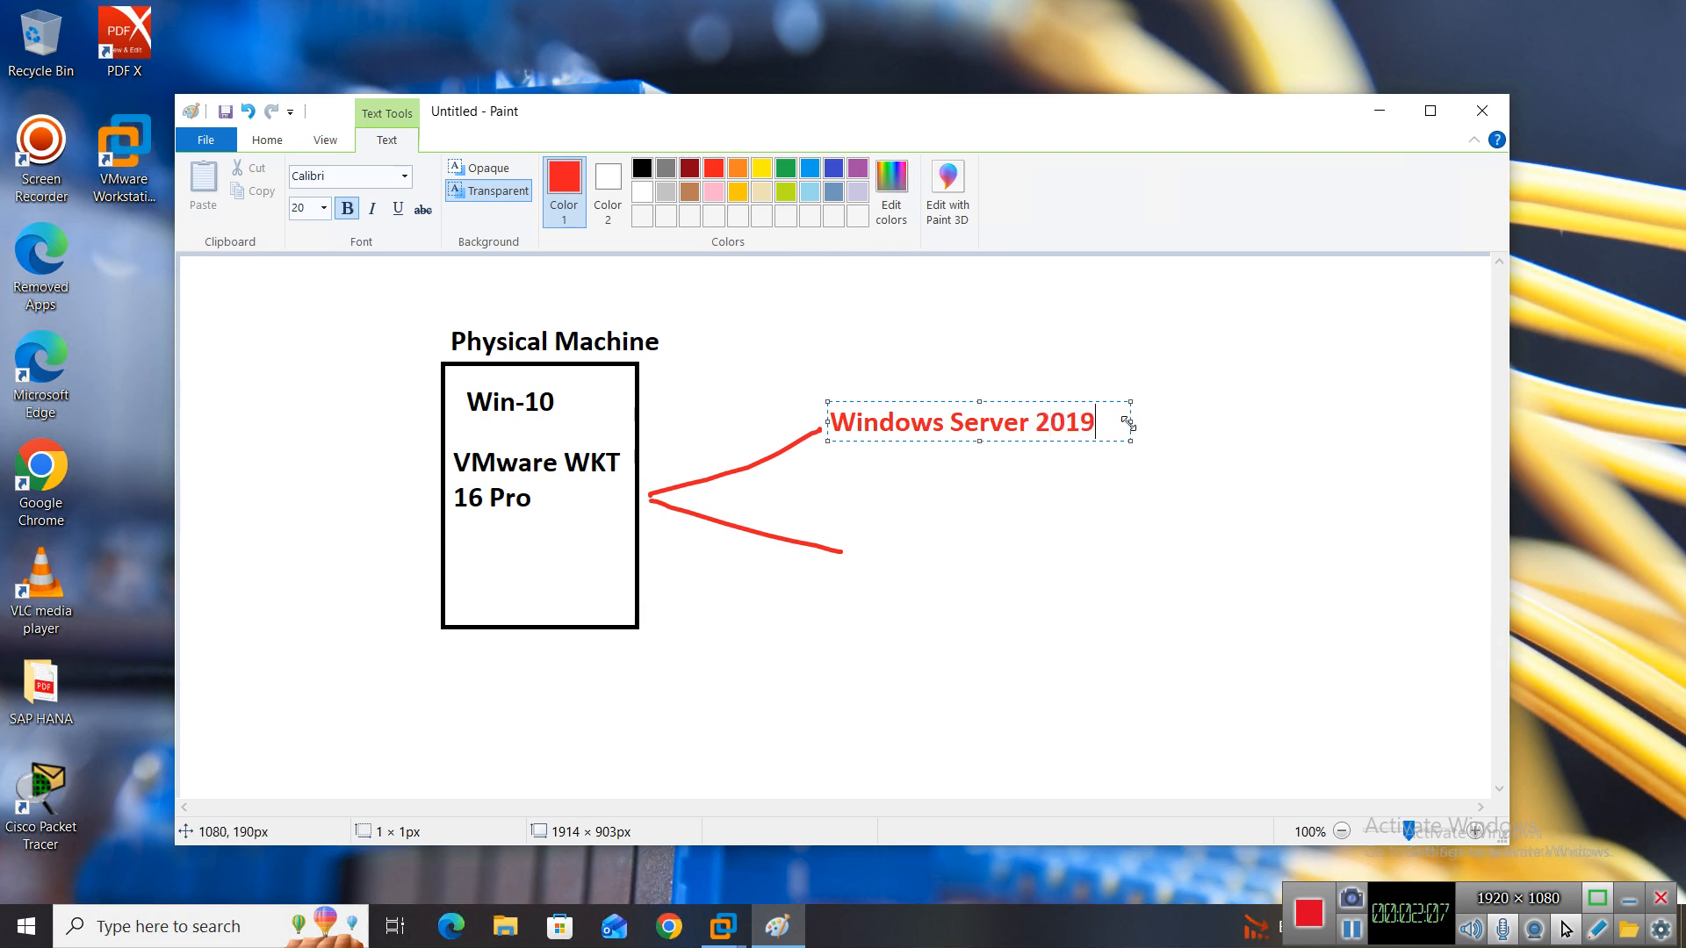
{"action": "left_click_drag", "start_coordinate": [1128, 423], "coordinate": [1305, 423]}
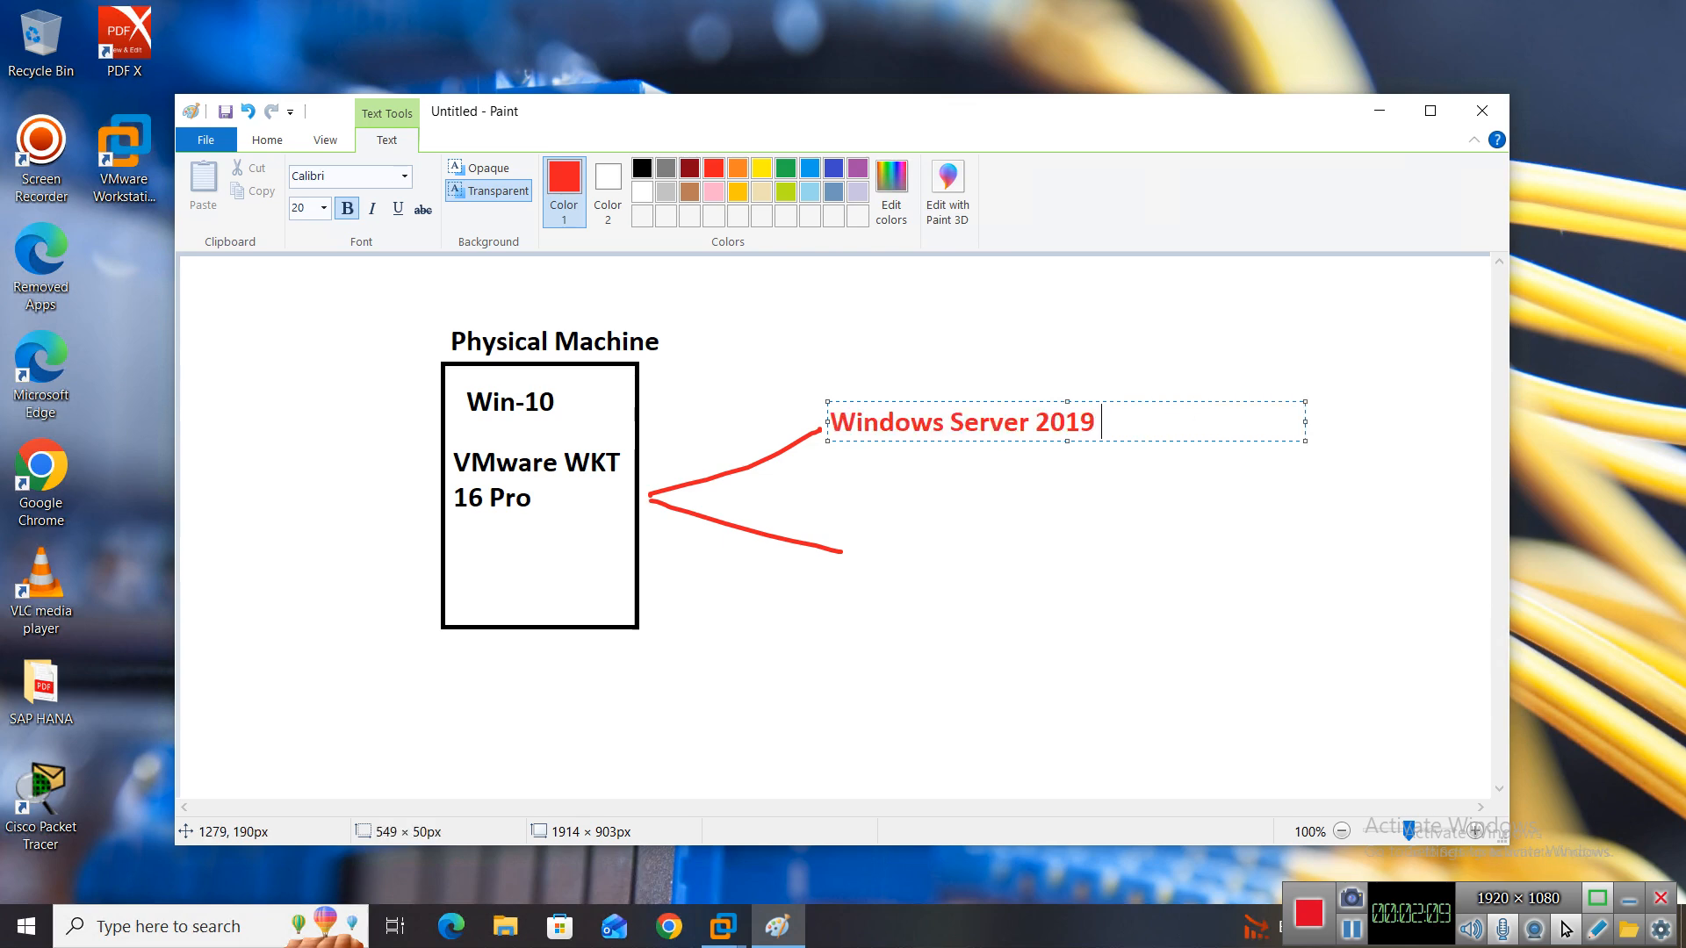
{"action": "type", "text": "- VM"}
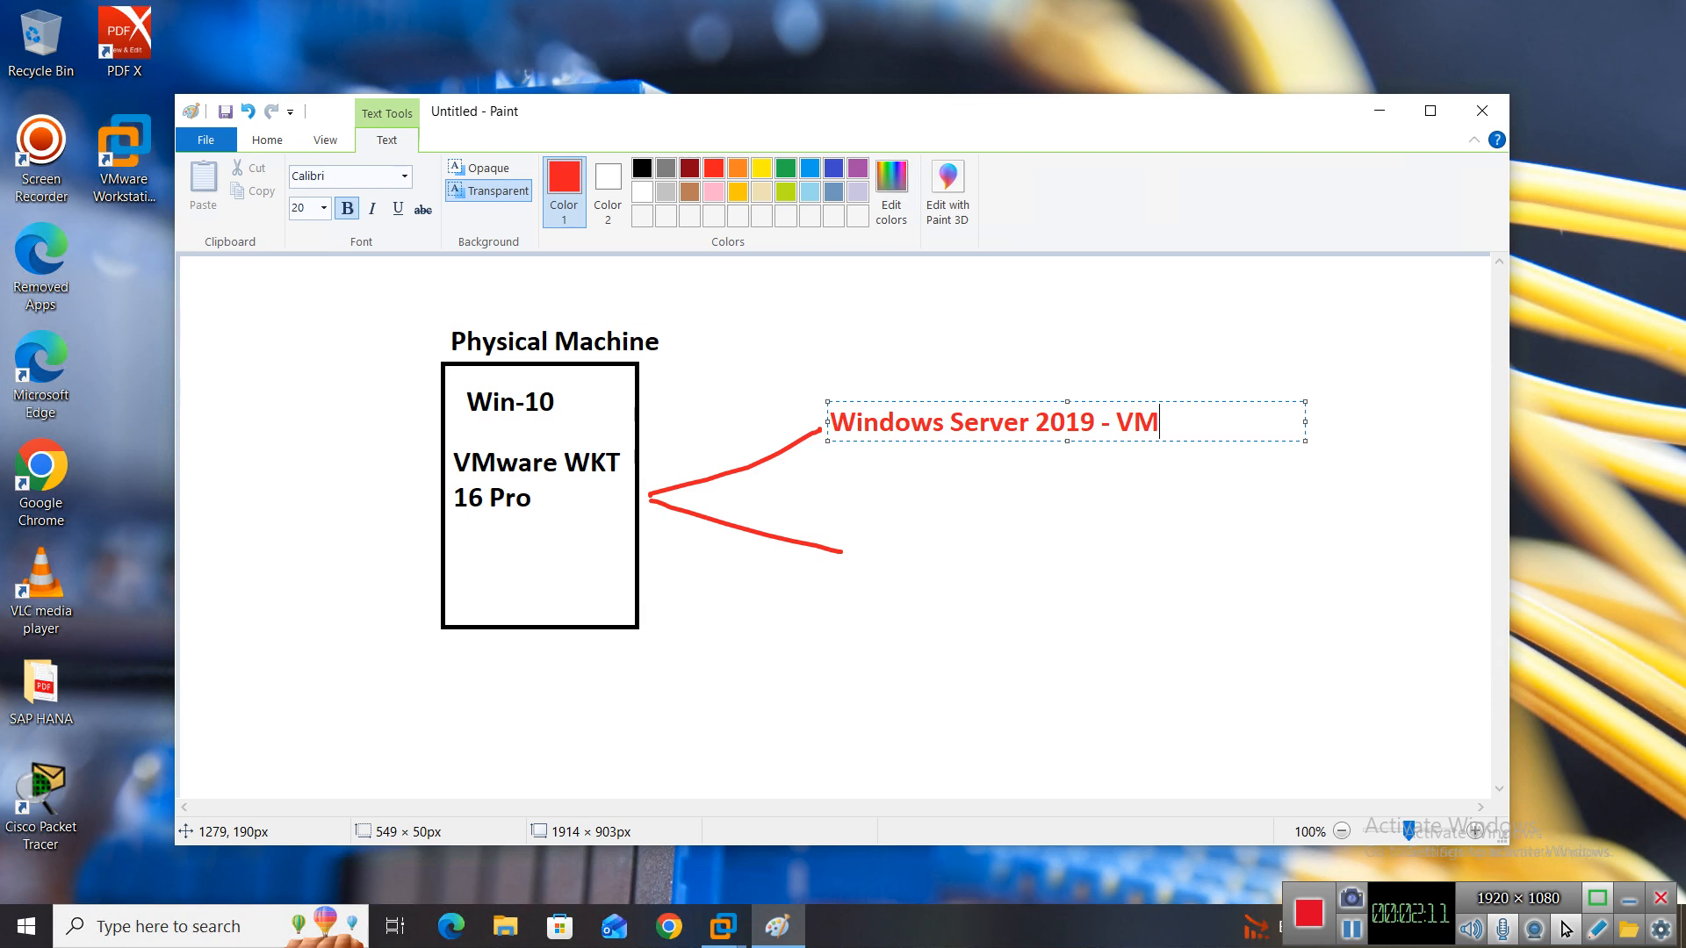
Step: Label the end of the lower red line "Win-10 - VM" in red text
{"action": "left_click", "coordinate": [860, 552]}
{"action": "left_click", "coordinate": [859, 551]}
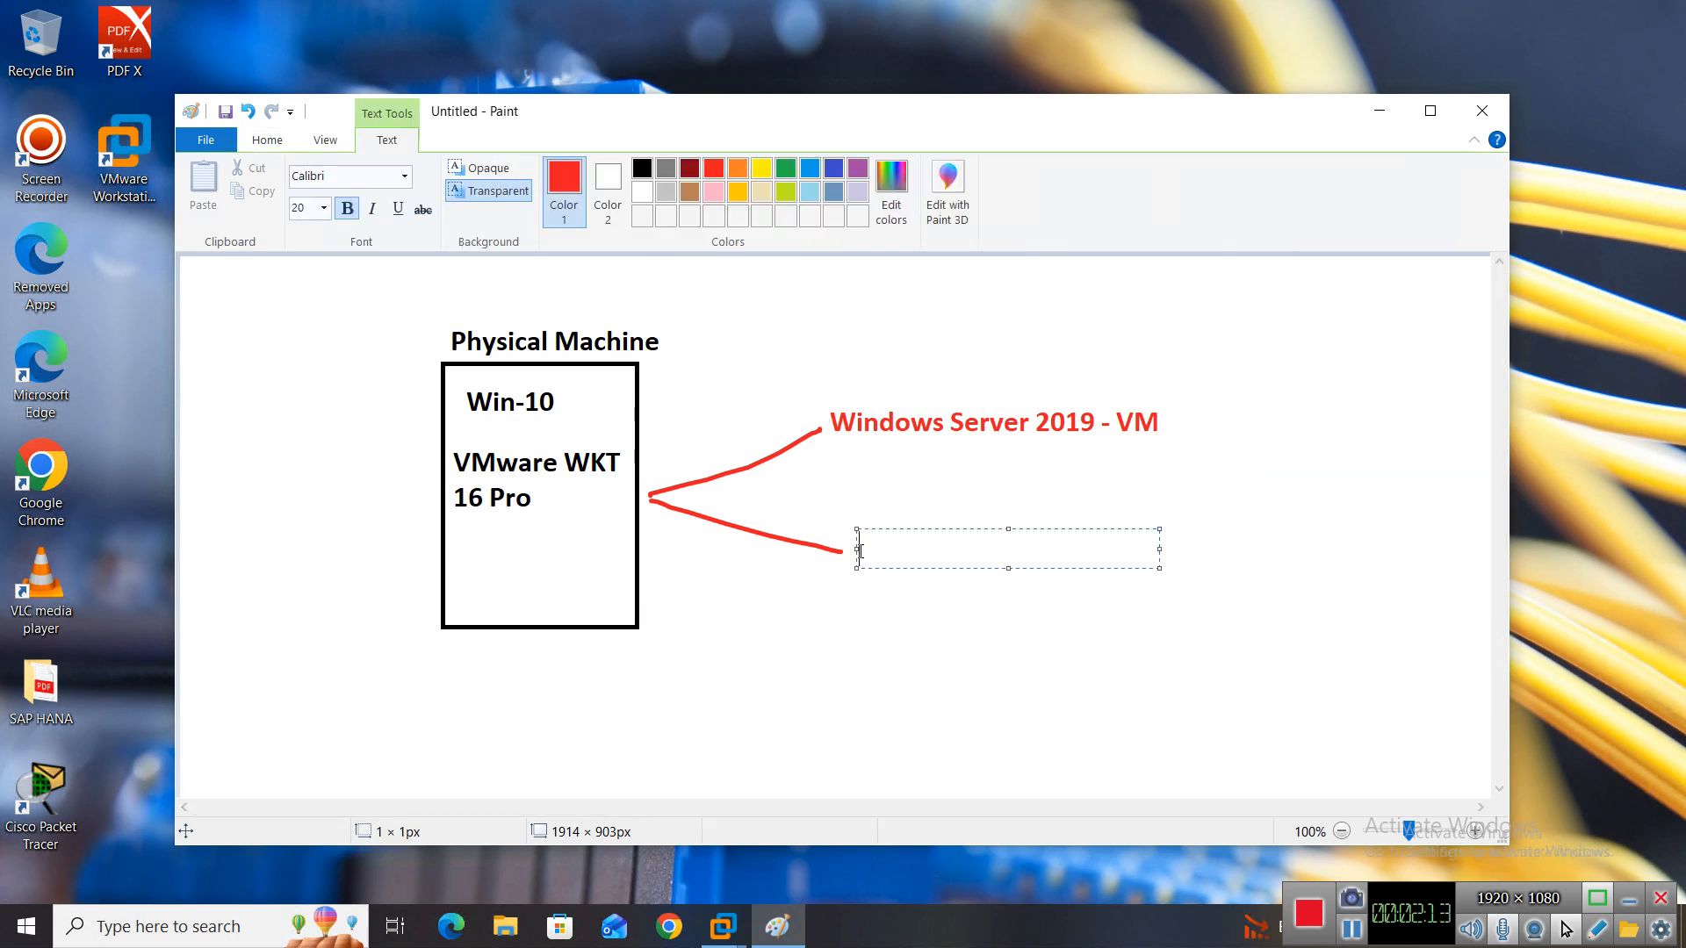
{"action": "type", "text": "Win-10 - VM"}
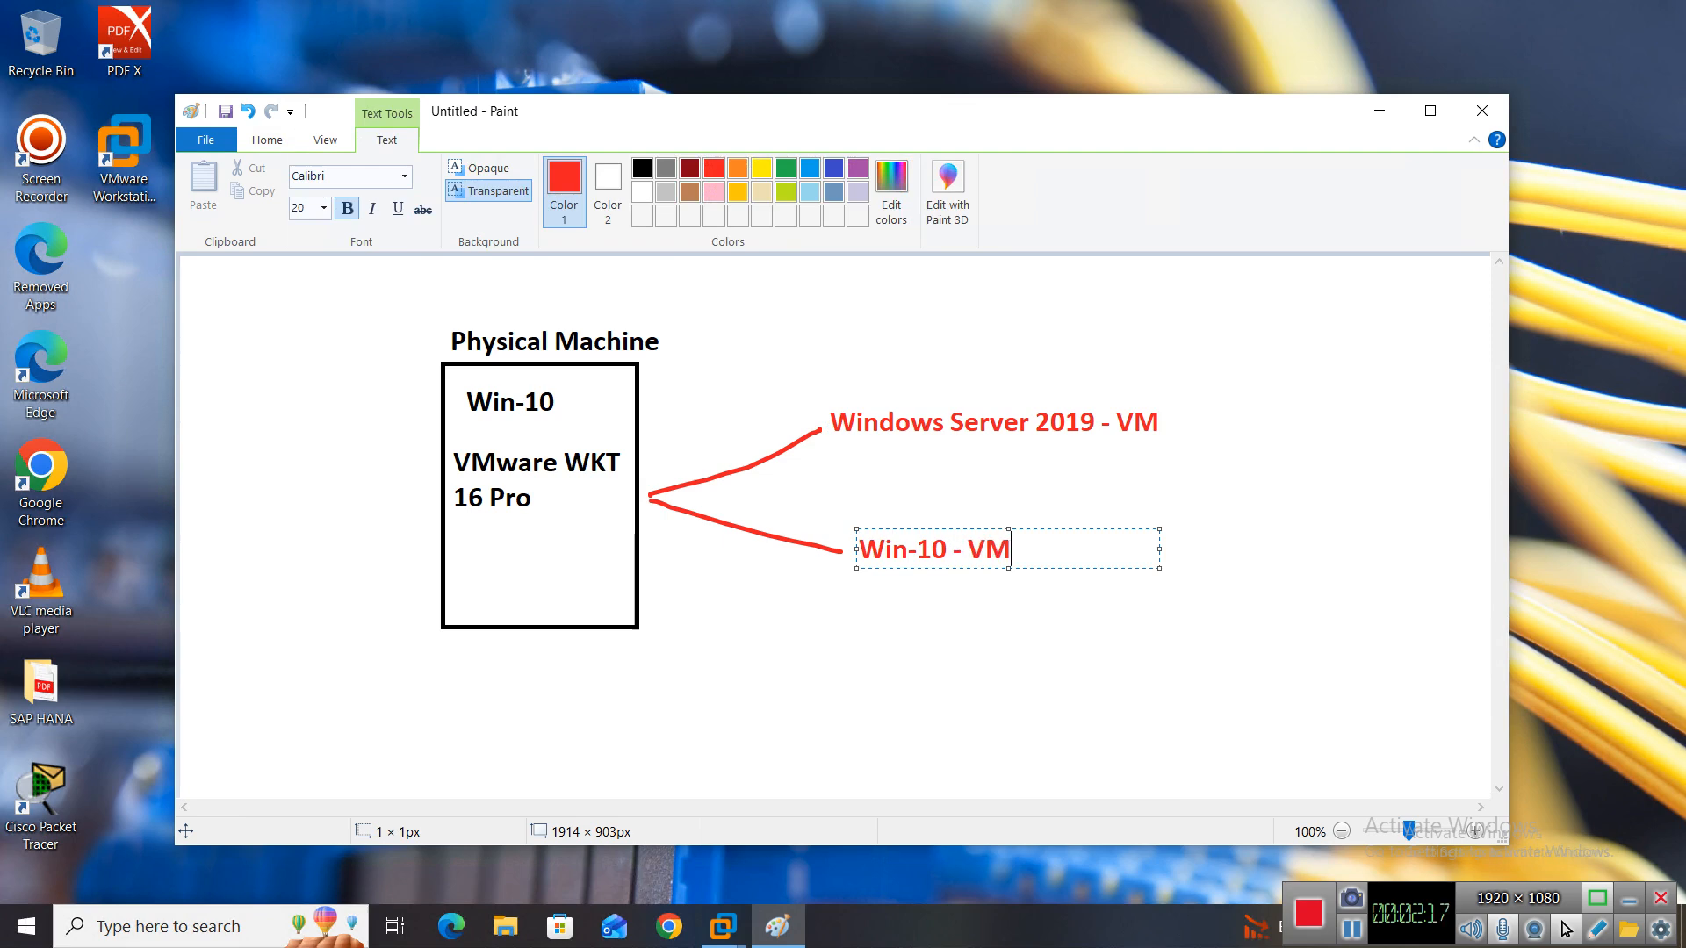
{"action": "left_click", "coordinate": [878, 637]}
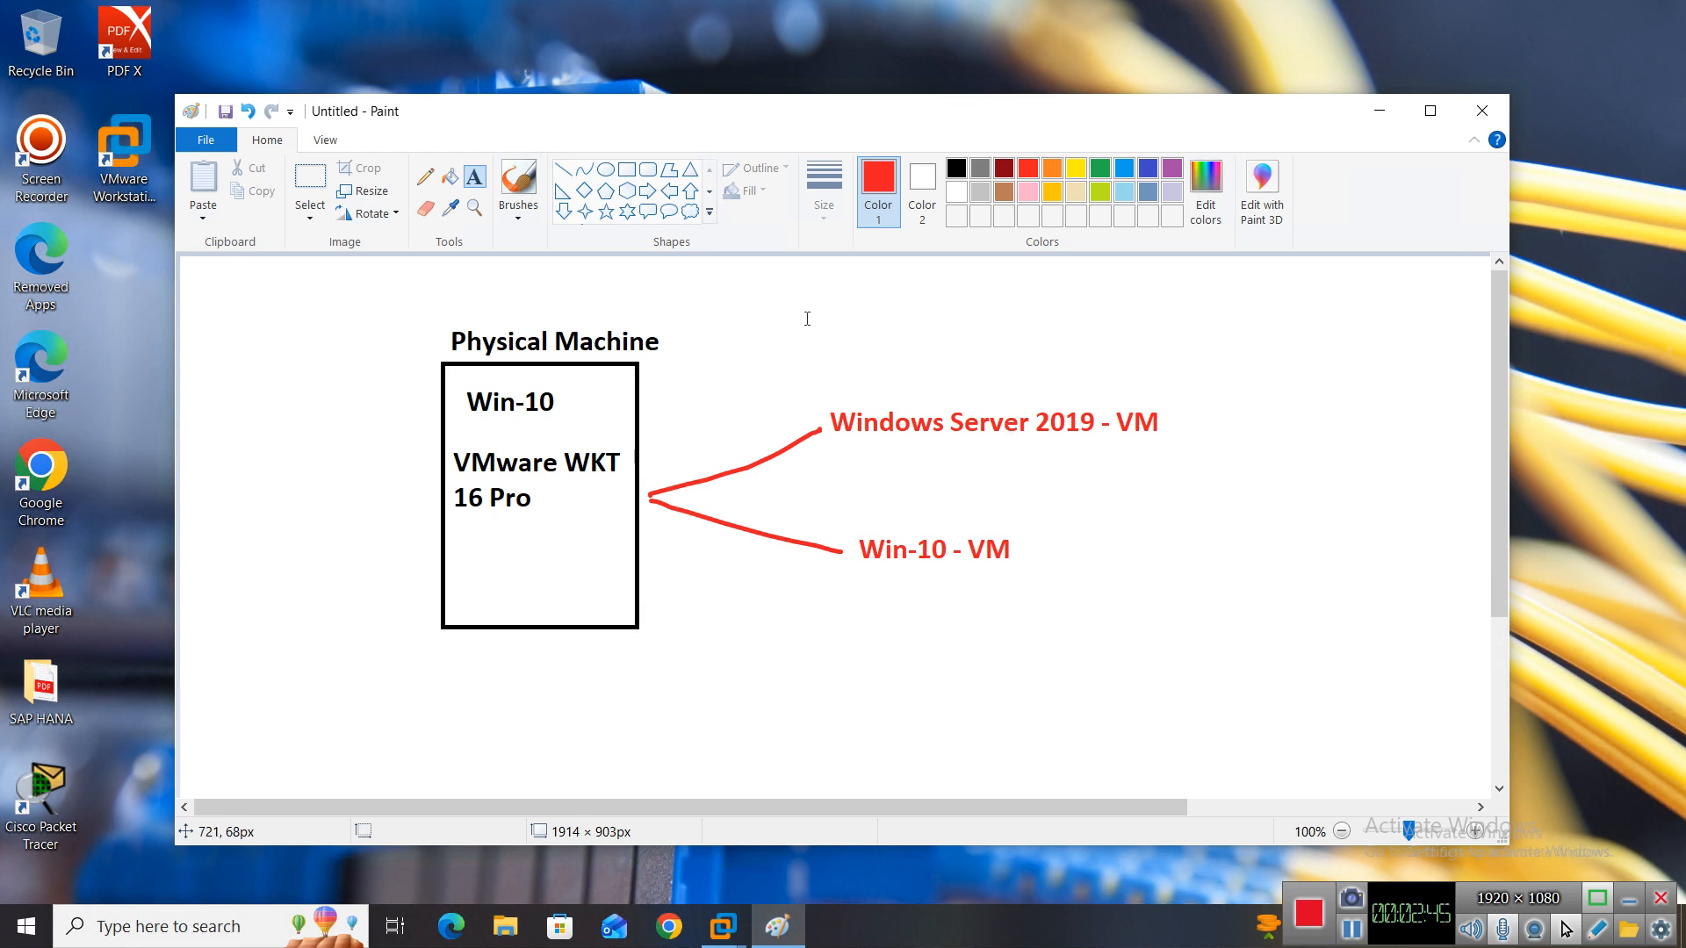
Step: Paint a curved indigo brush arrow pointing down to the "Windows Server 2019 - VM" label
{"action": "left_click", "coordinate": [517, 193]}
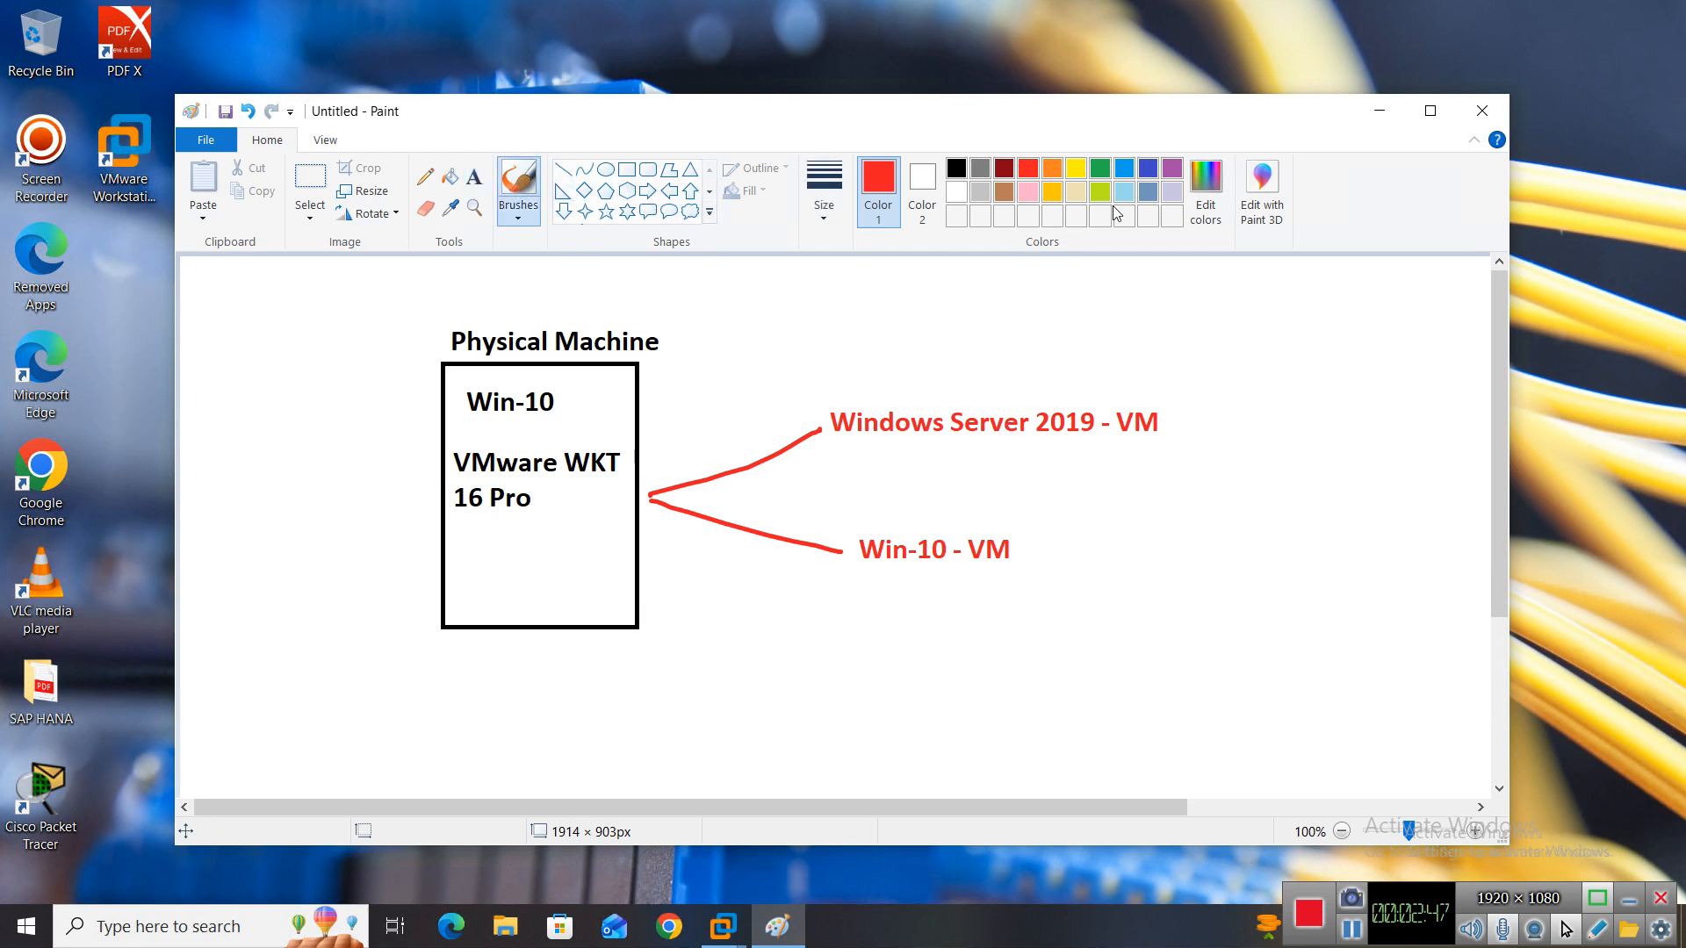
{"action": "left_click", "coordinate": [1147, 168]}
{"action": "mouse_move", "coordinate": [876, 297]}
{"action": "left_mouse_down"}
{"action": "mouse_move", "coordinate": [933, 387]}
{"action": "mouse_move", "coordinate": [958, 380]}
{"action": "left_mouse_up"}
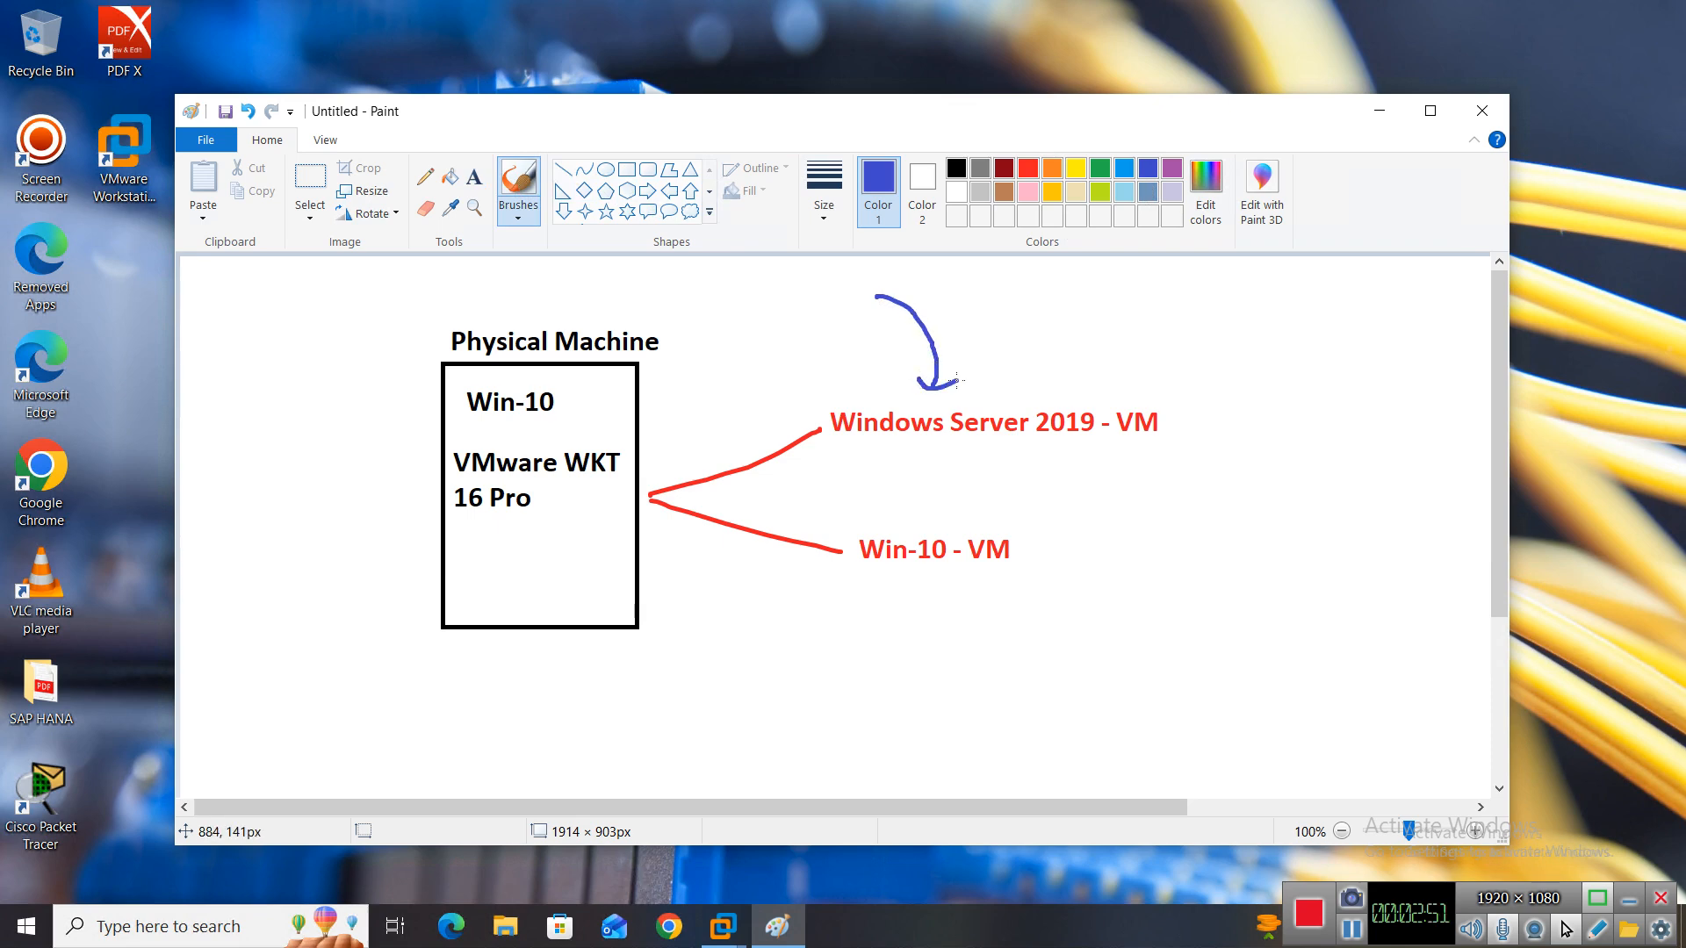
Step: Paint a curved indigo arrow up to the "Win-10 - VM" label and write "Nested Virtualization" beside the upper arrow
{"action": "mouse_move", "coordinate": [1099, 673]}
{"action": "left_mouse_down"}
{"action": "mouse_move", "coordinate": [981, 625]}
{"action": "mouse_move", "coordinate": [971, 583]}
{"action": "mouse_move", "coordinate": [983, 590]}
{"action": "left_mouse_up"}
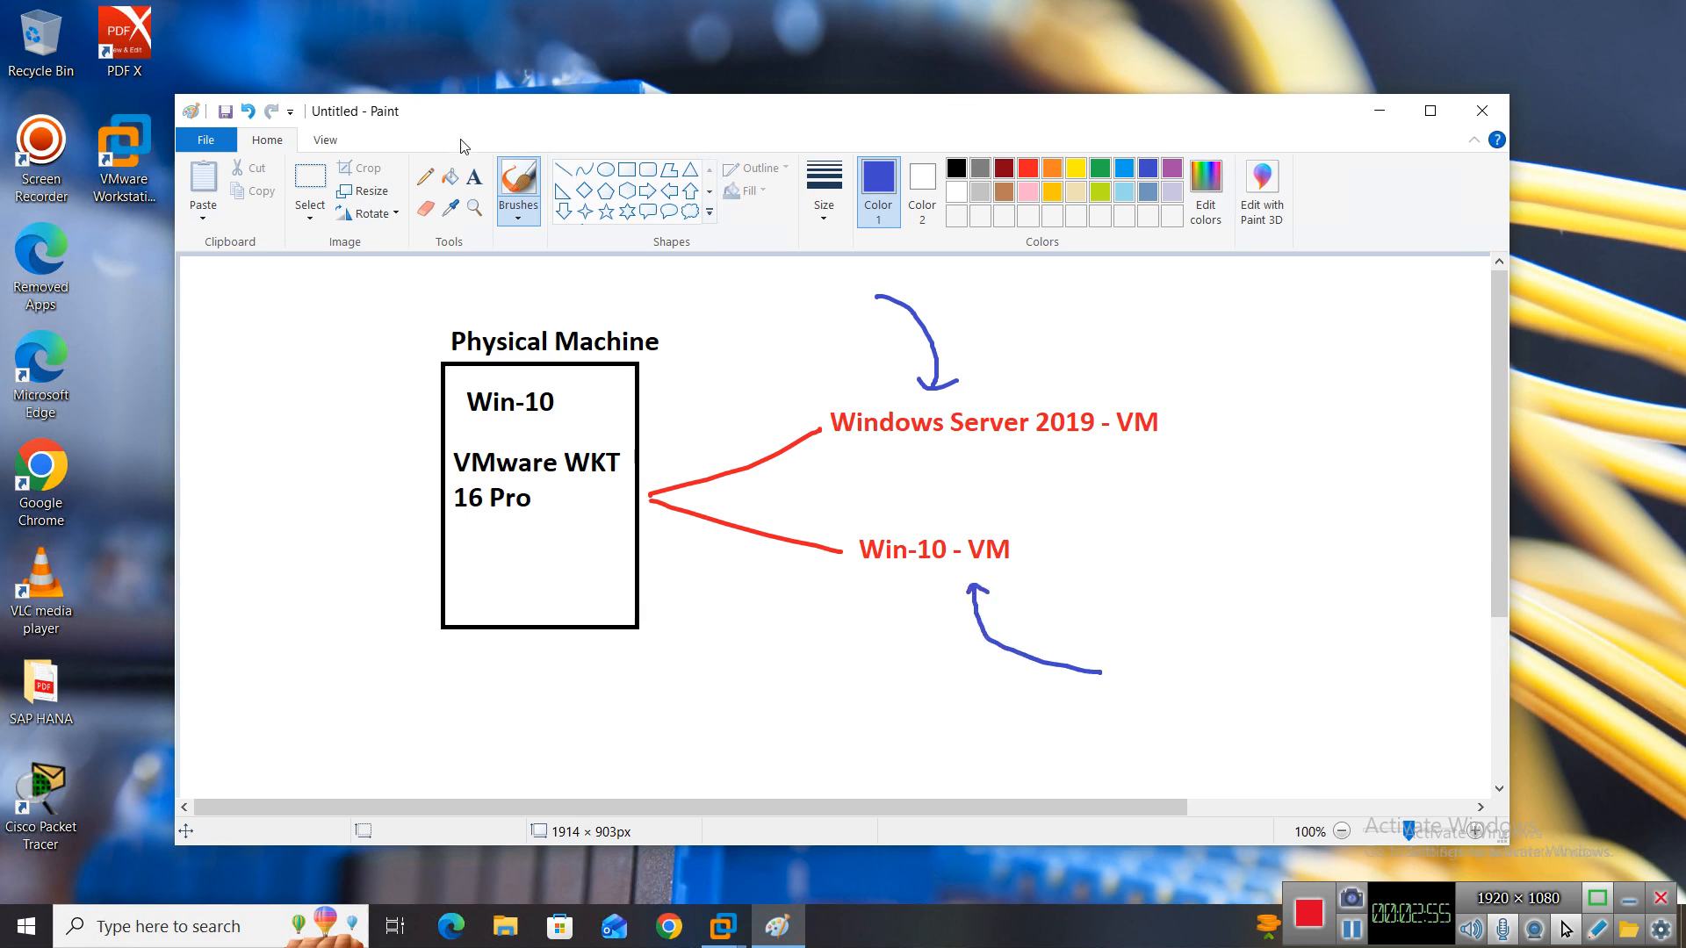
{"action": "left_click", "coordinate": [474, 177]}
{"action": "left_click", "coordinate": [971, 360]}
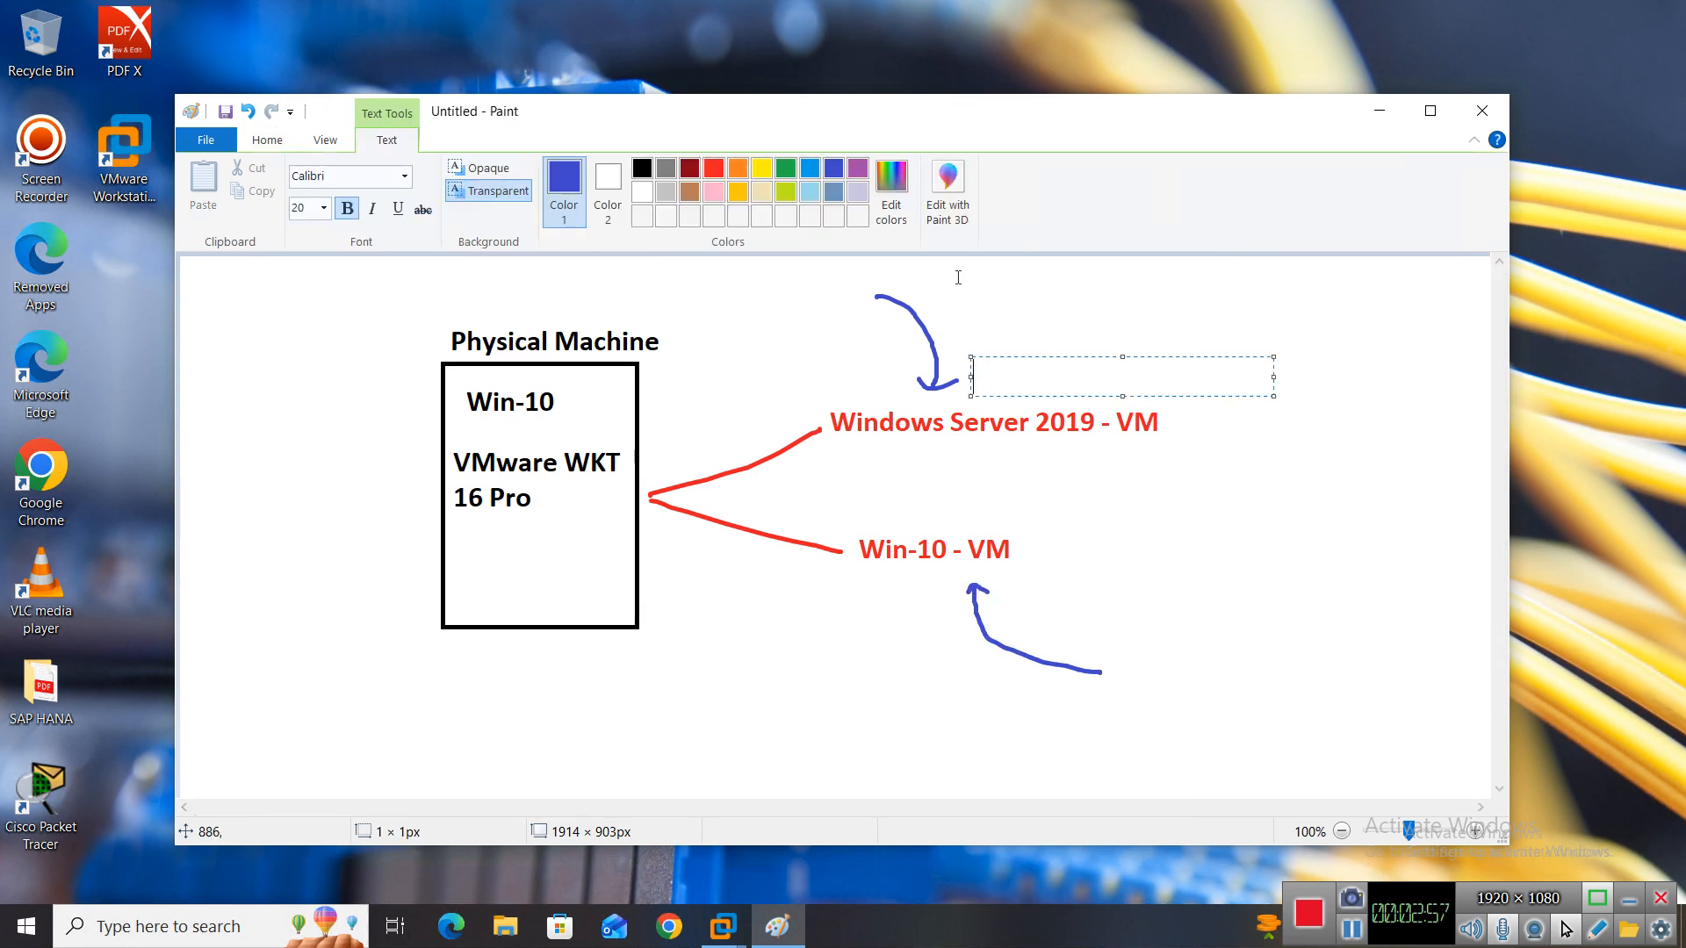
{"action": "type", "text": "Nested "}
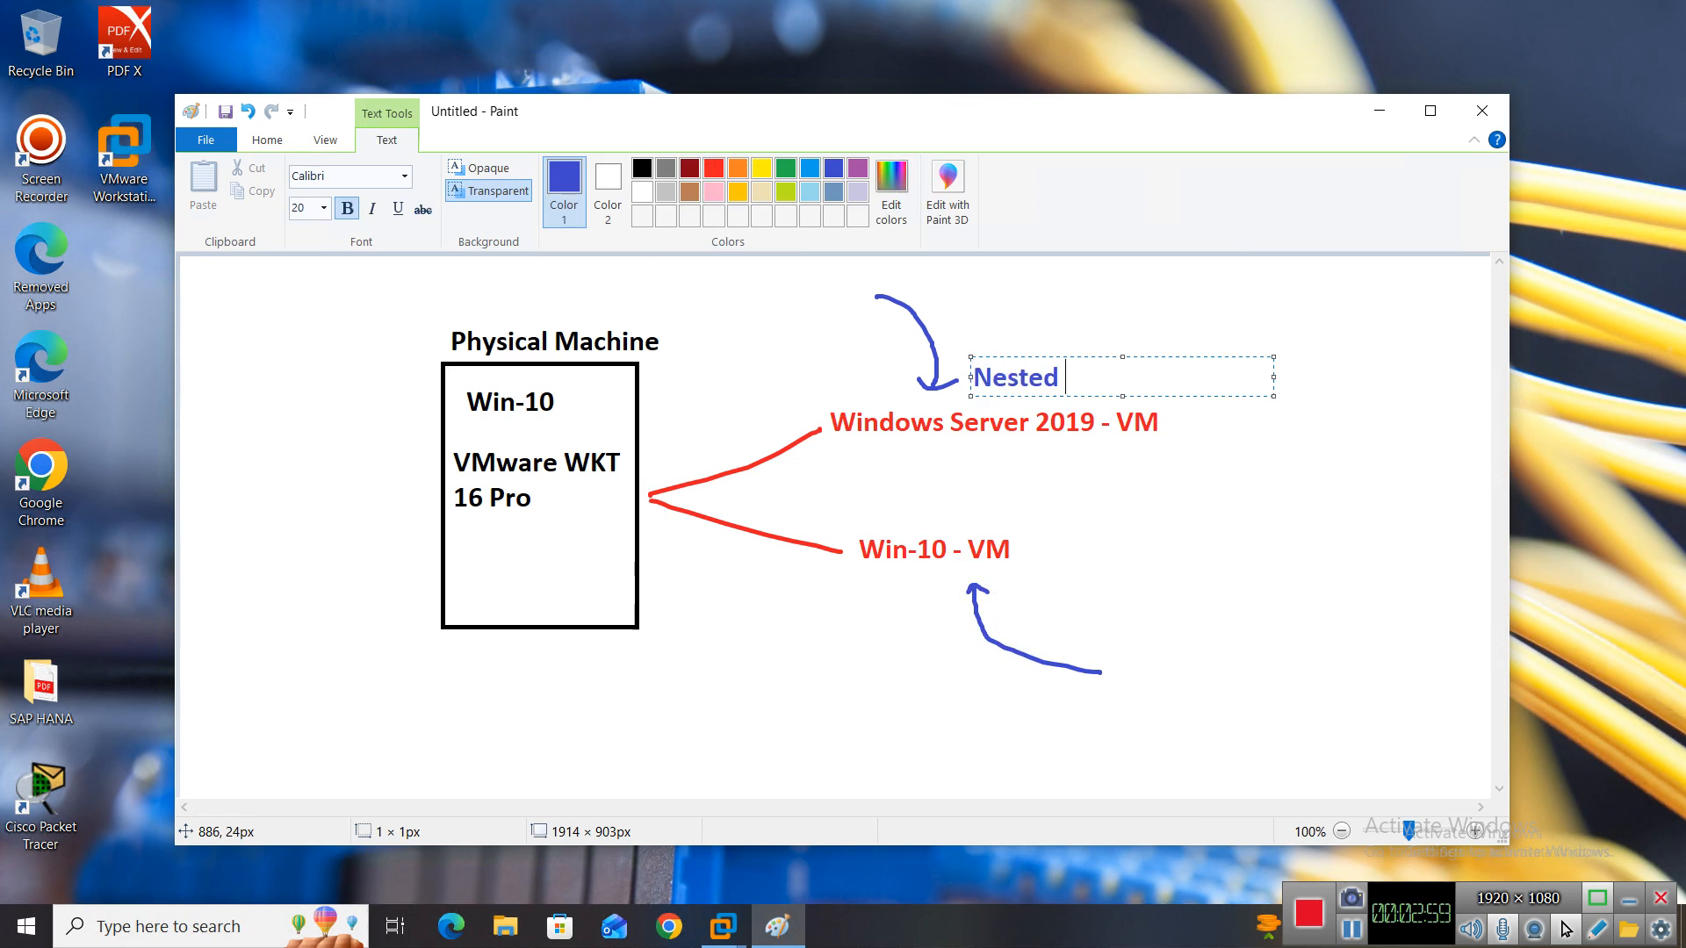
{"action": "type", "text": "Virtulia"}
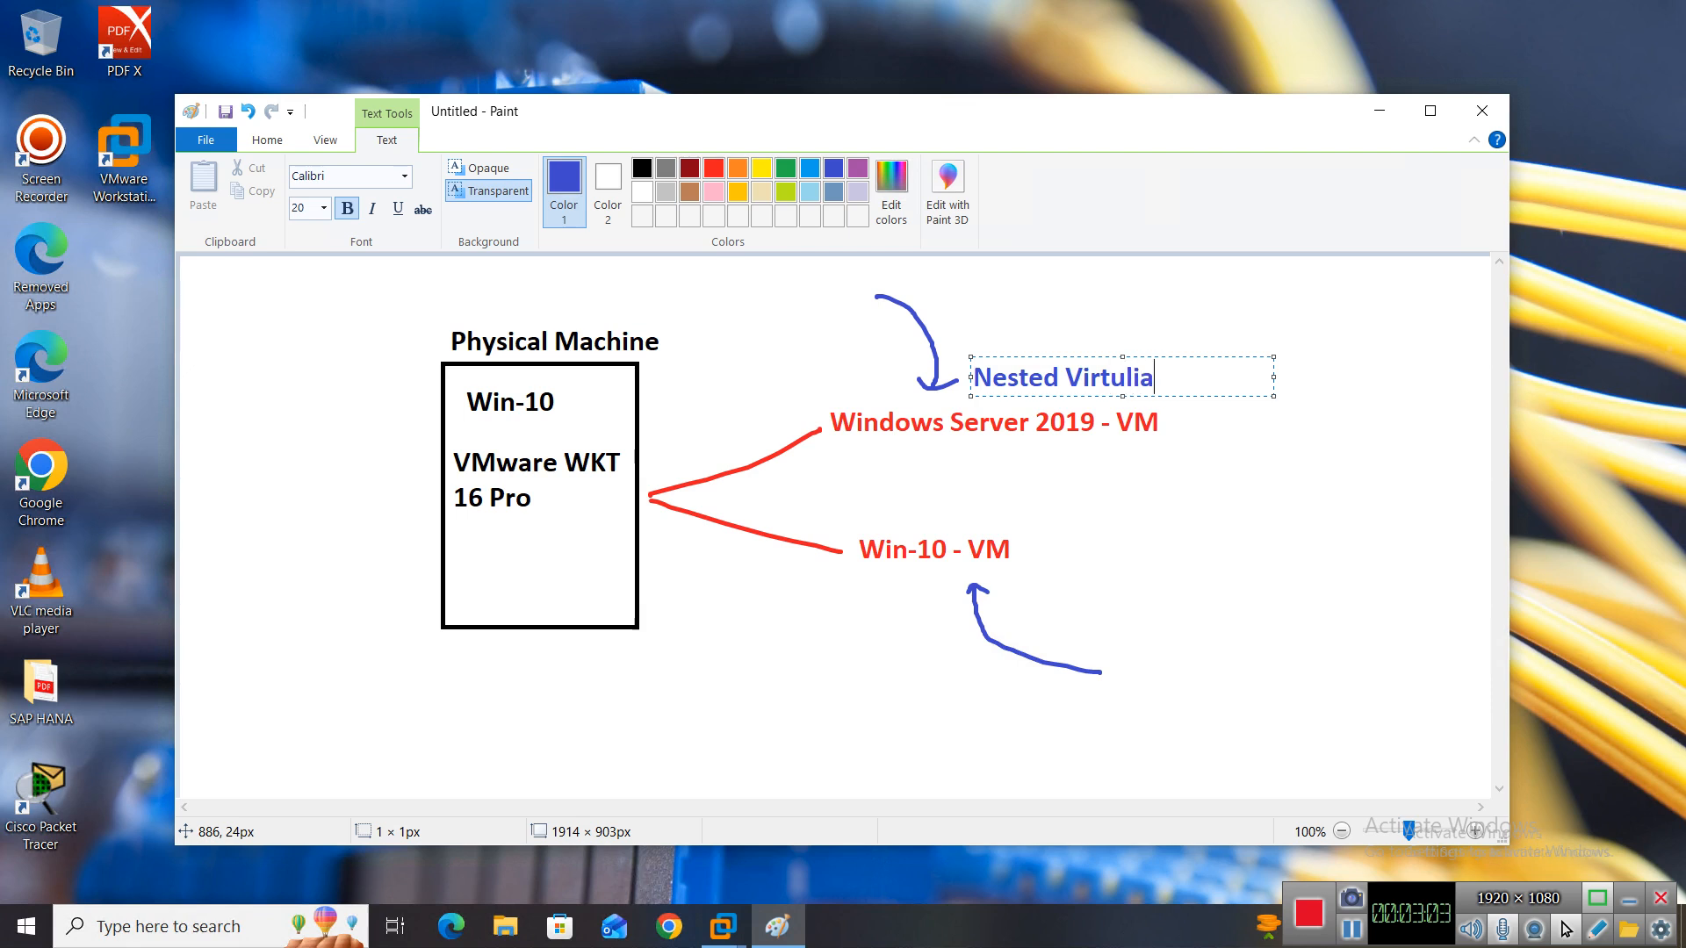
{"action": "key", "text": "BackSpace"}
{"action": "key", "text": "BackSpace"}
{"action": "key", "text": "BackSpace"}
{"action": "key", "text": "BackSpace"}
{"action": "type", "text": "ualization"}
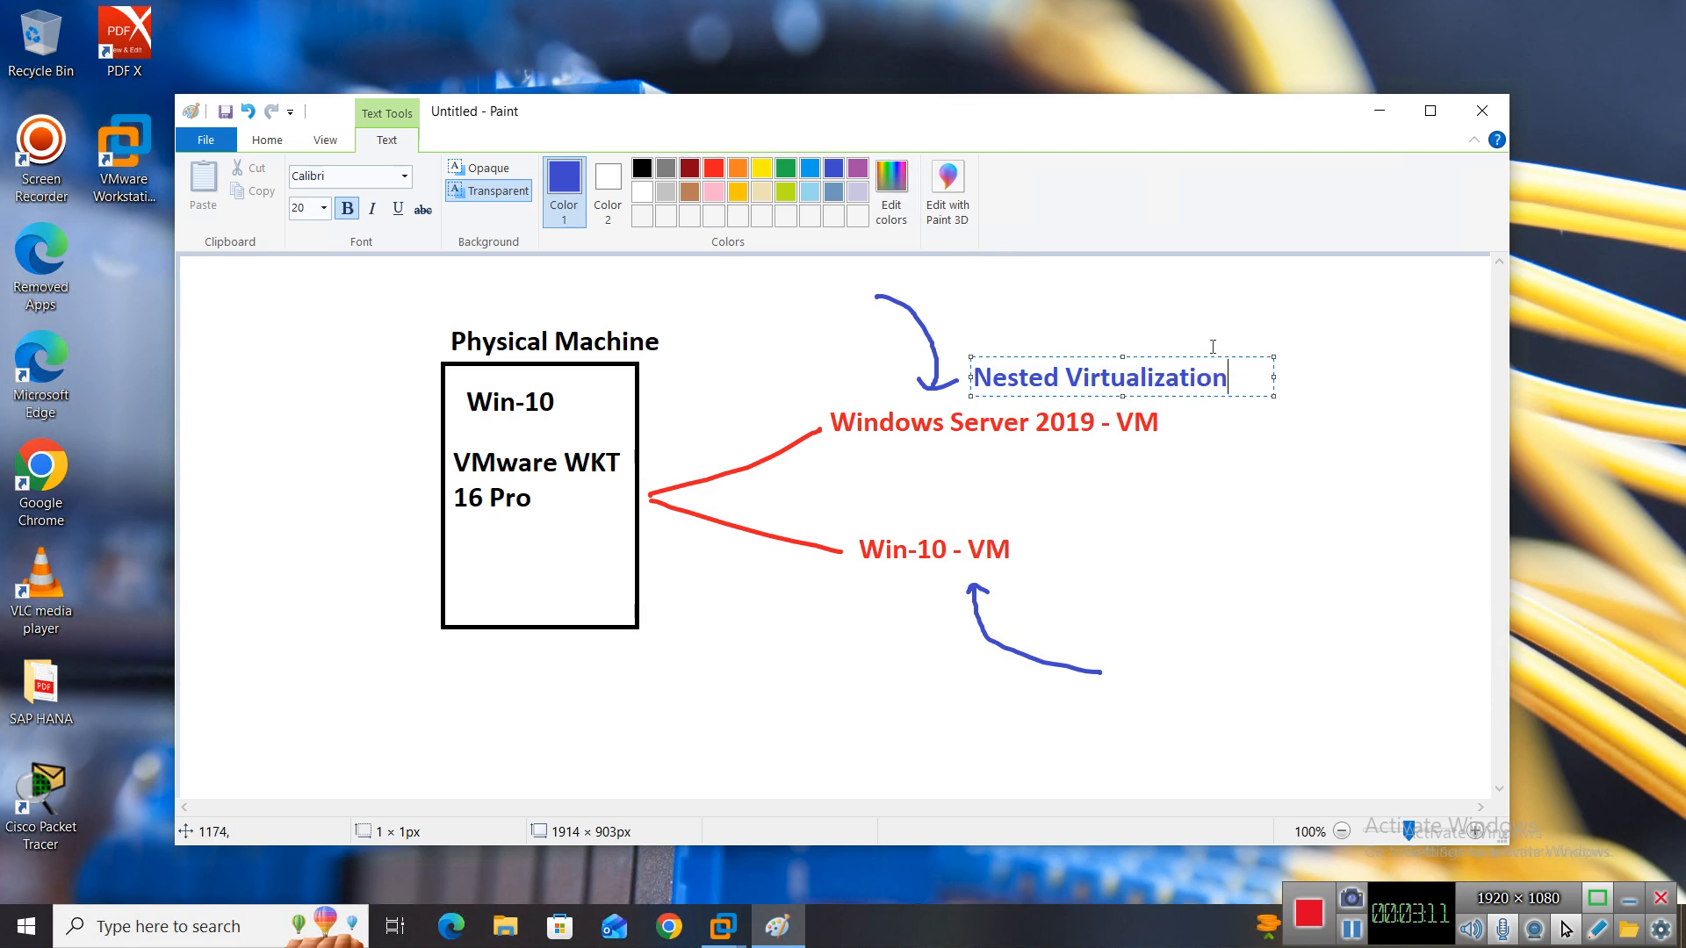
Step: Copy the "Nested Virtualization" text and paste it beside the lower arrow, under the "Win-10 - VM" label
{"action": "left_click_drag", "start_coordinate": [1230, 377], "coordinate": [966, 378]}
{"action": "right_click", "coordinate": [1010, 378]}
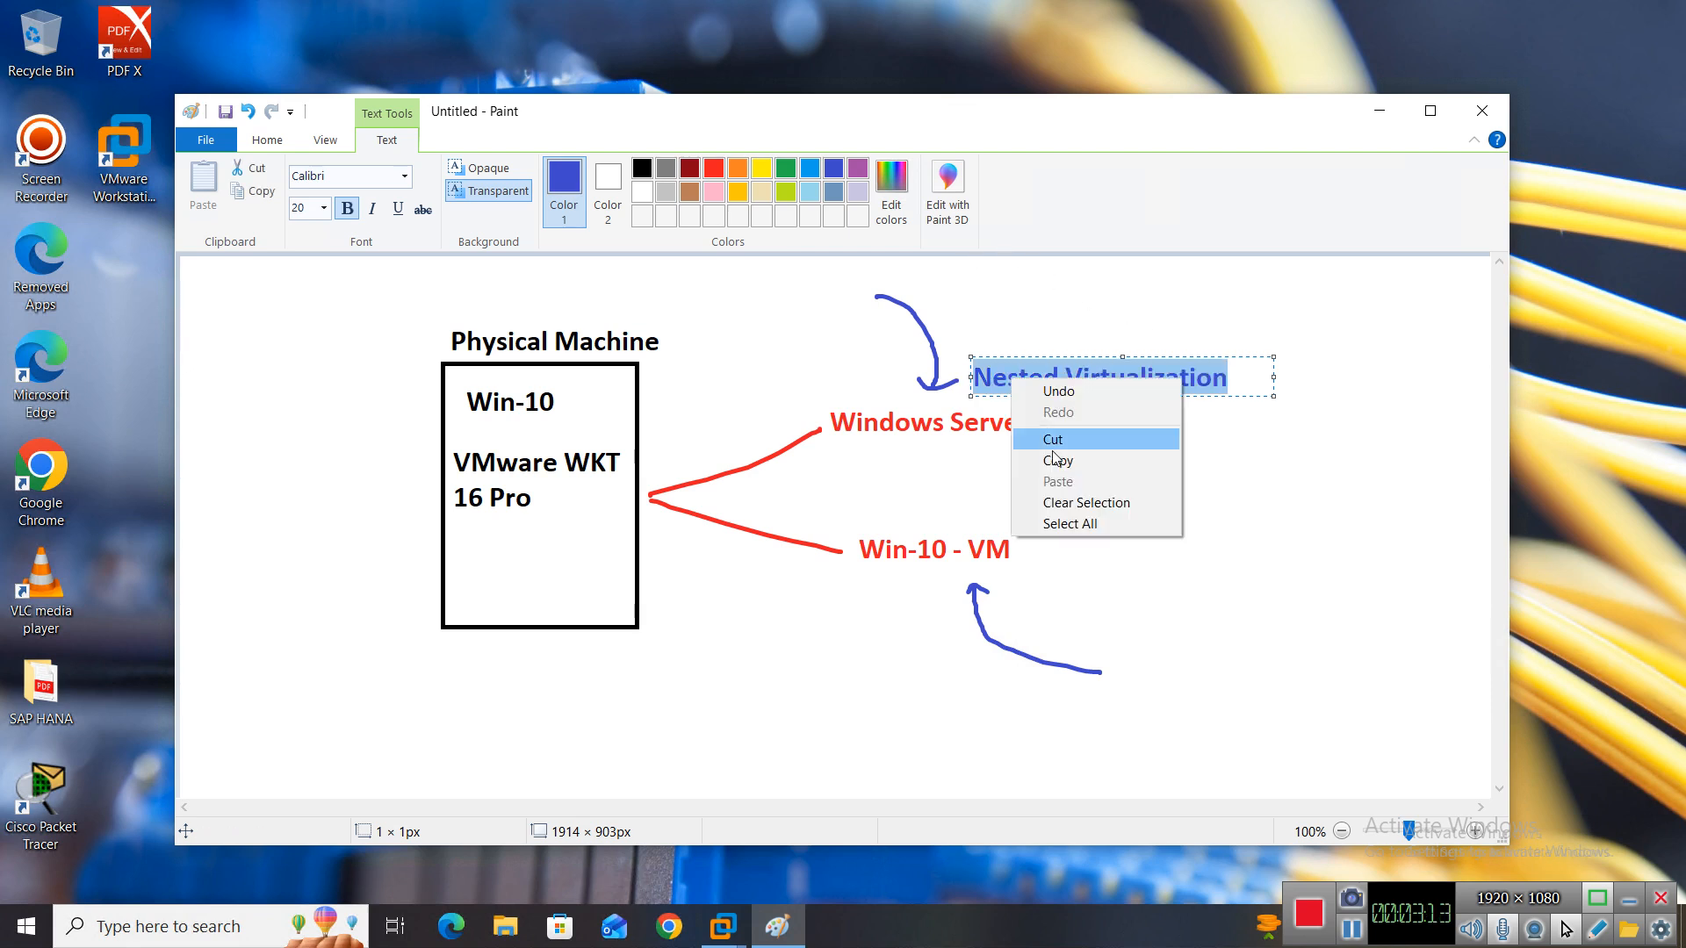
{"action": "left_click", "coordinate": [1024, 460]}
{"action": "left_click", "coordinate": [1010, 580]}
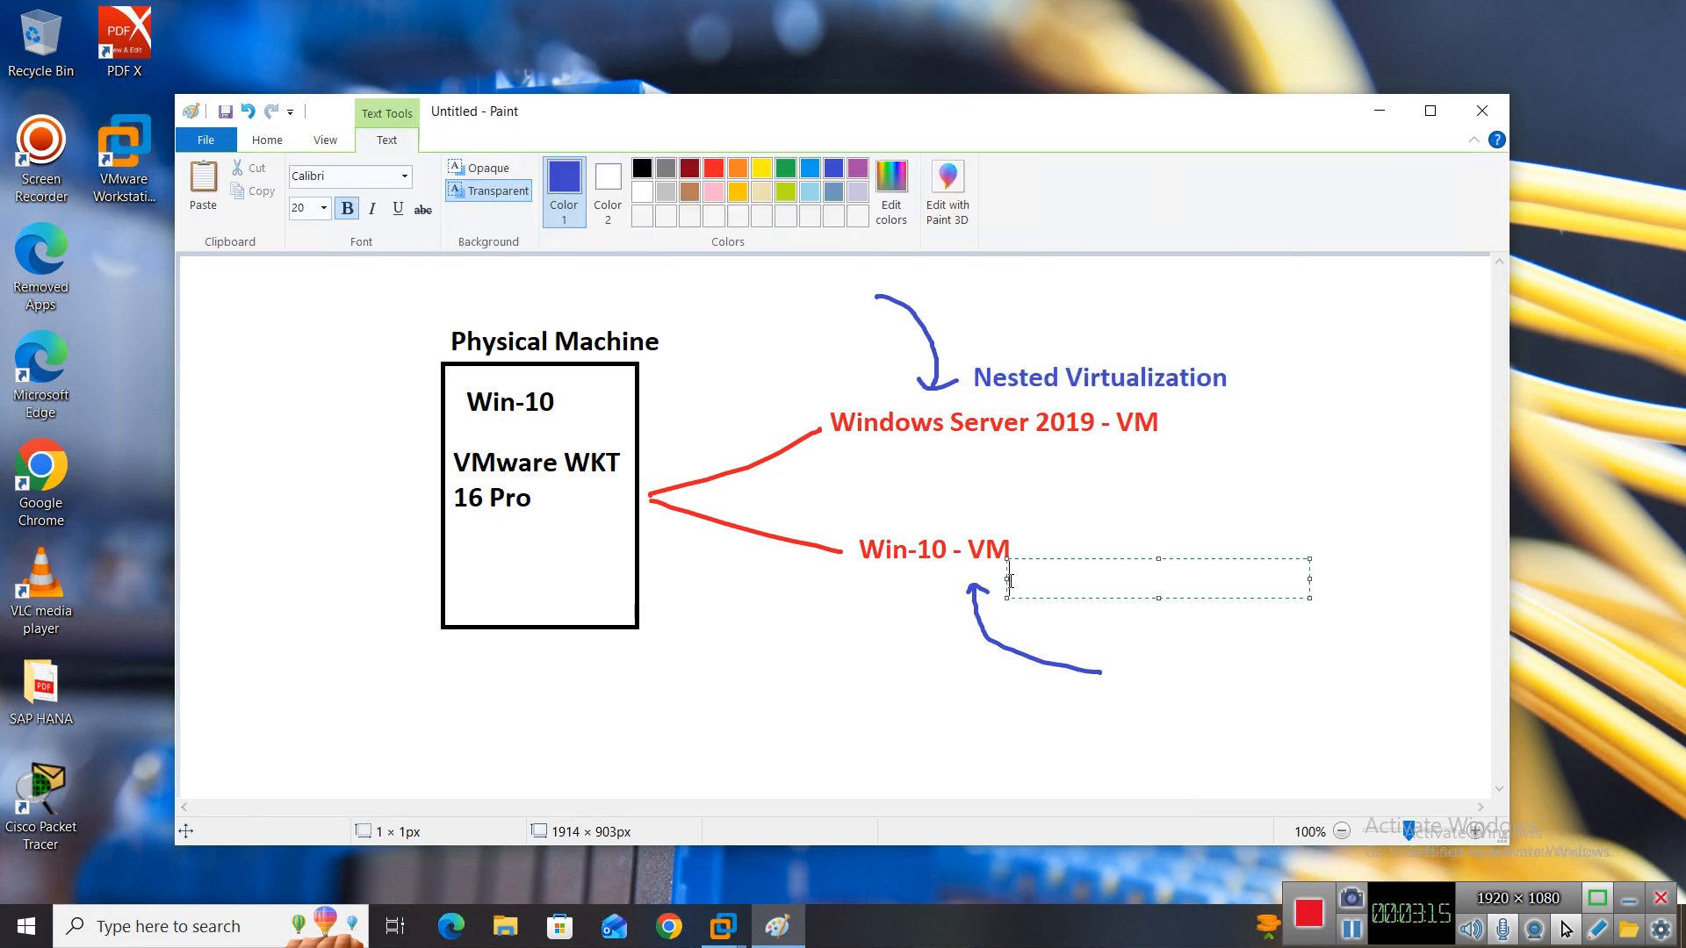
{"action": "key", "text": "ctrl+v"}
{"action": "left_click", "coordinate": [1176, 646]}
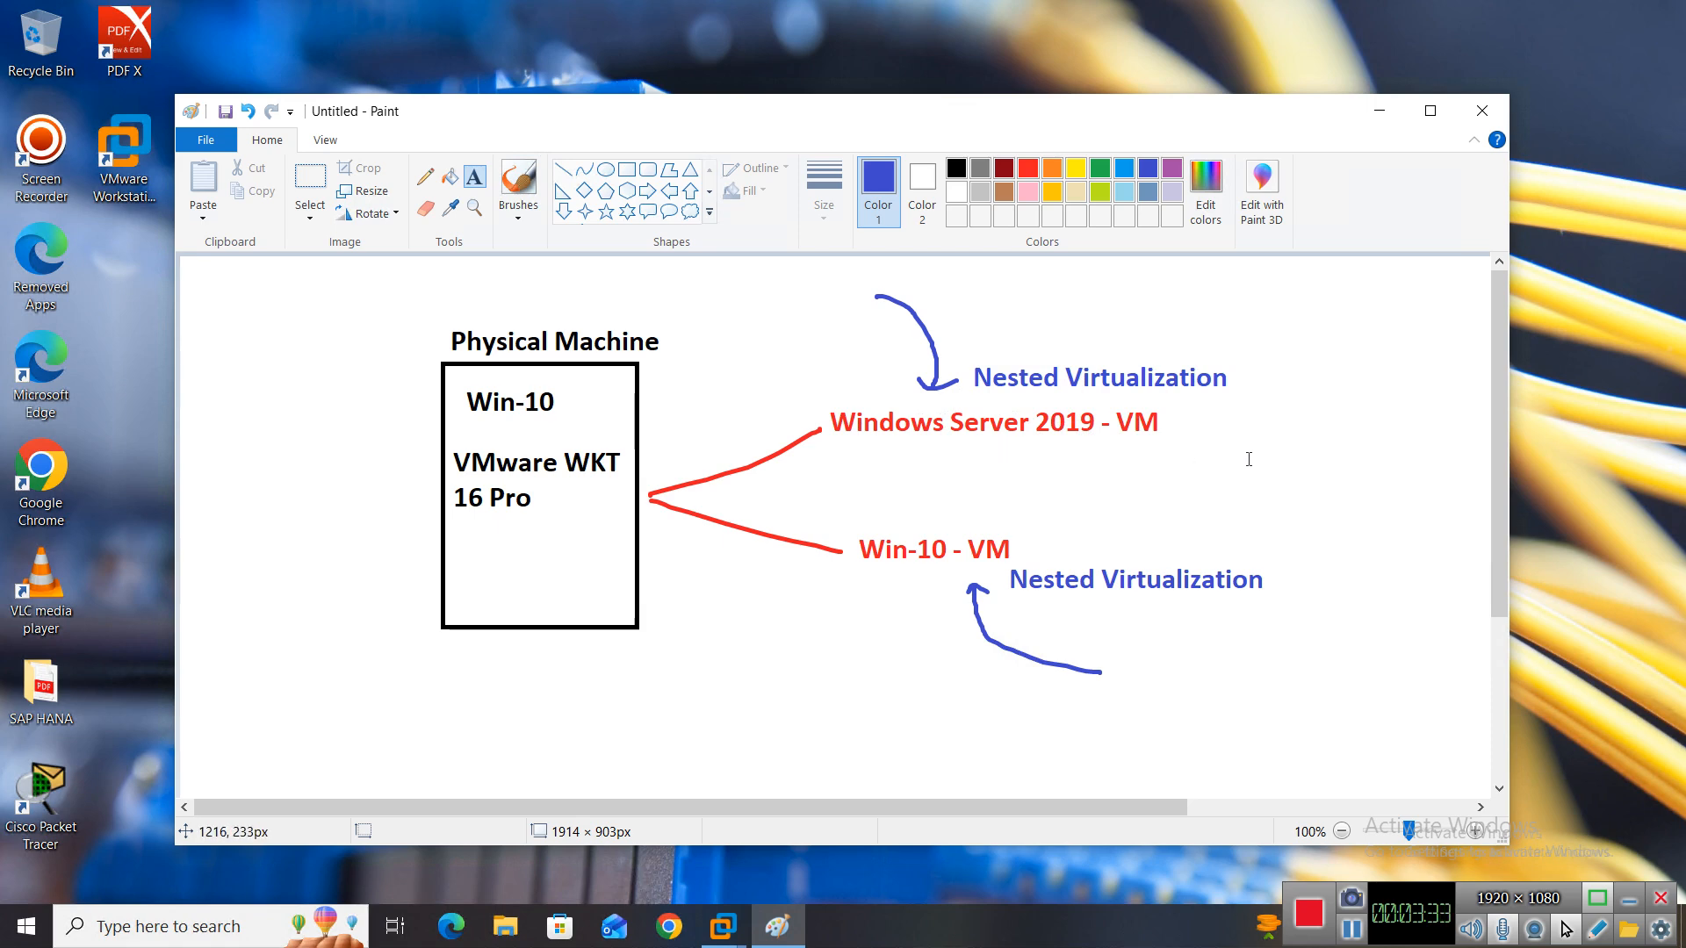
Step: Minimize the Paint drawing, switch to the Server-2019 virtual machine in VMware Workstation and refresh its desktop
{"action": "left_click", "coordinate": [1380, 111]}
{"action": "mouse_move", "coordinate": [738, 927]}
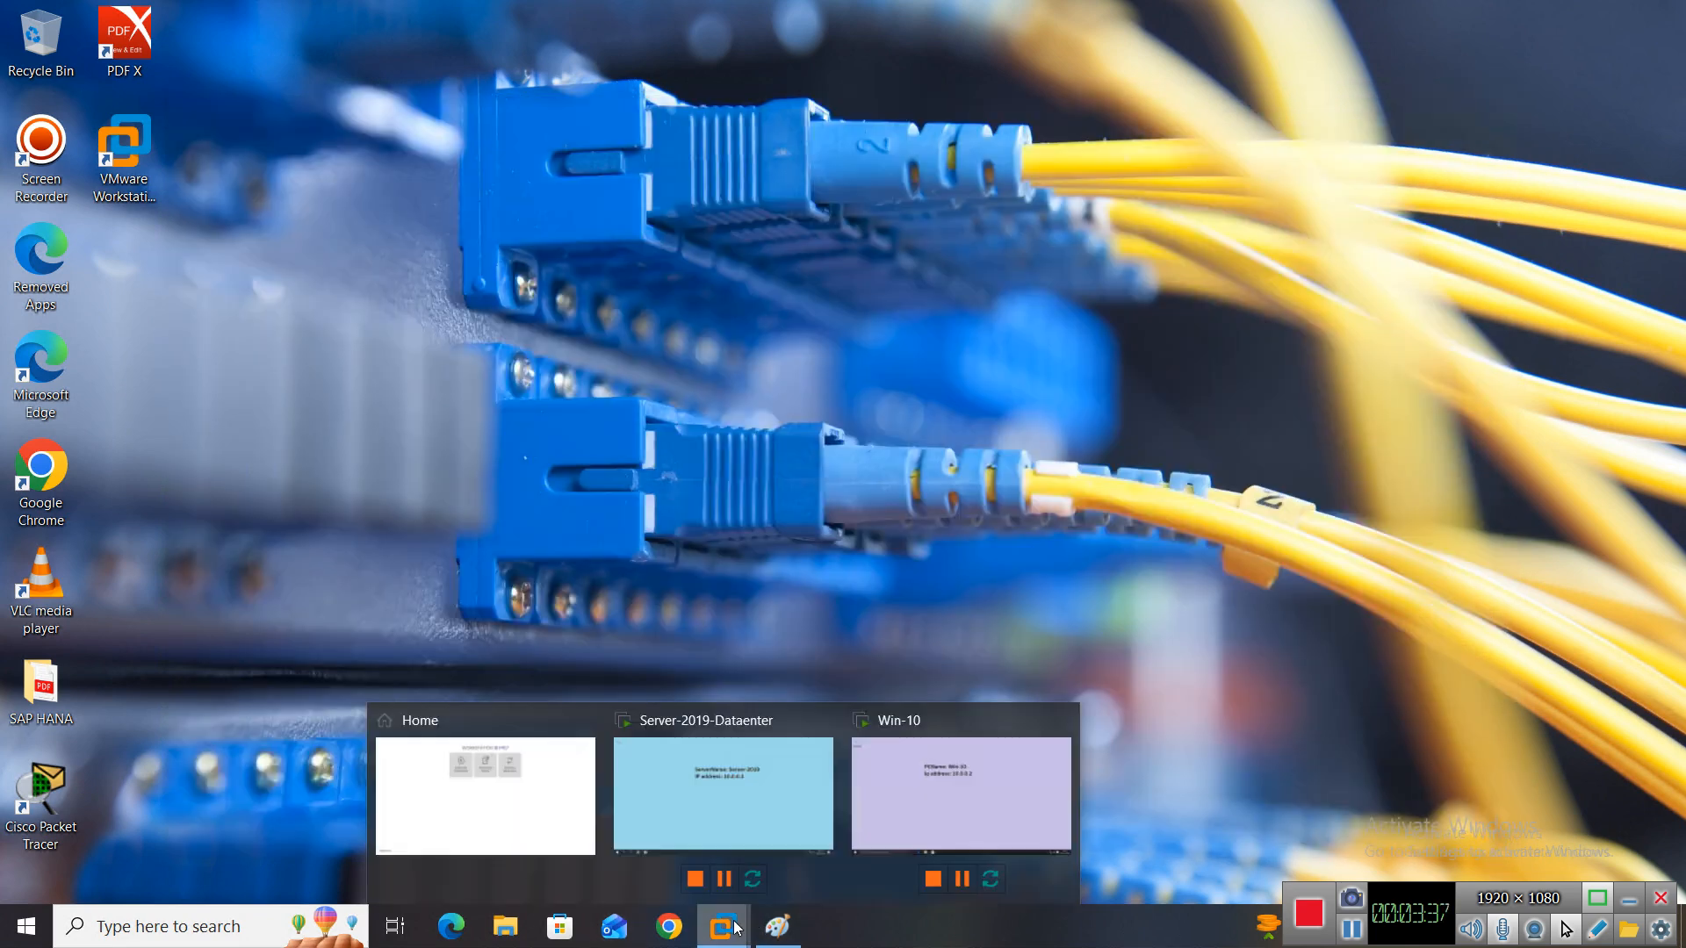
{"action": "left_click", "coordinate": [692, 765]}
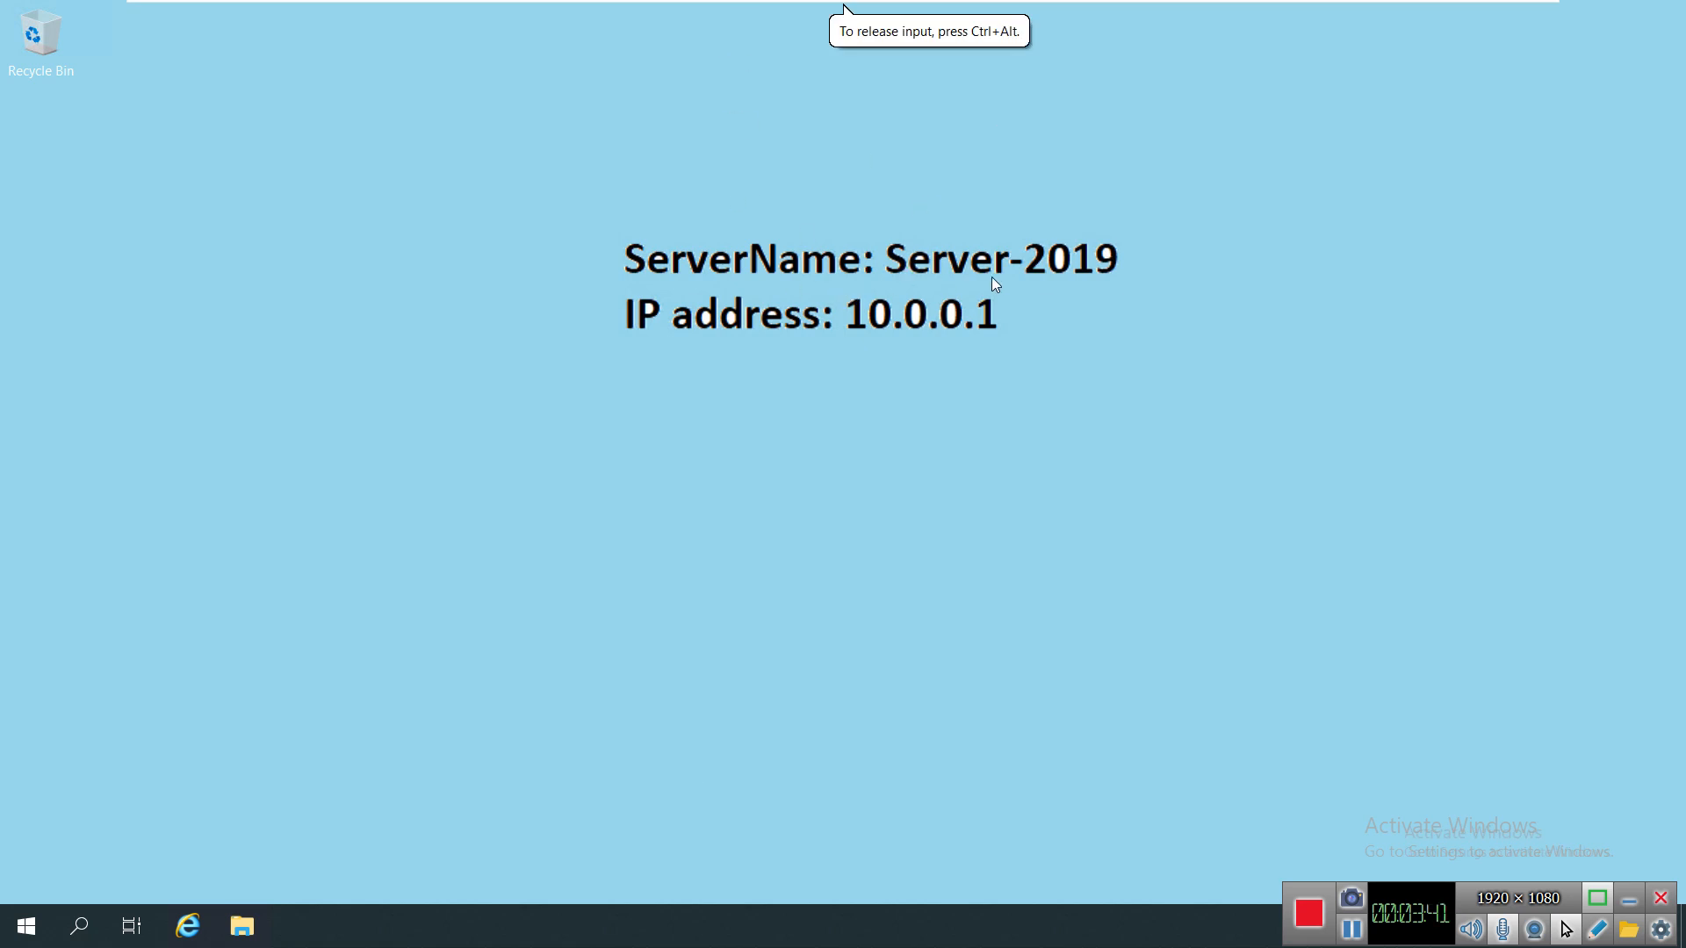
{"action": "right_click", "coordinate": [267, 376]}
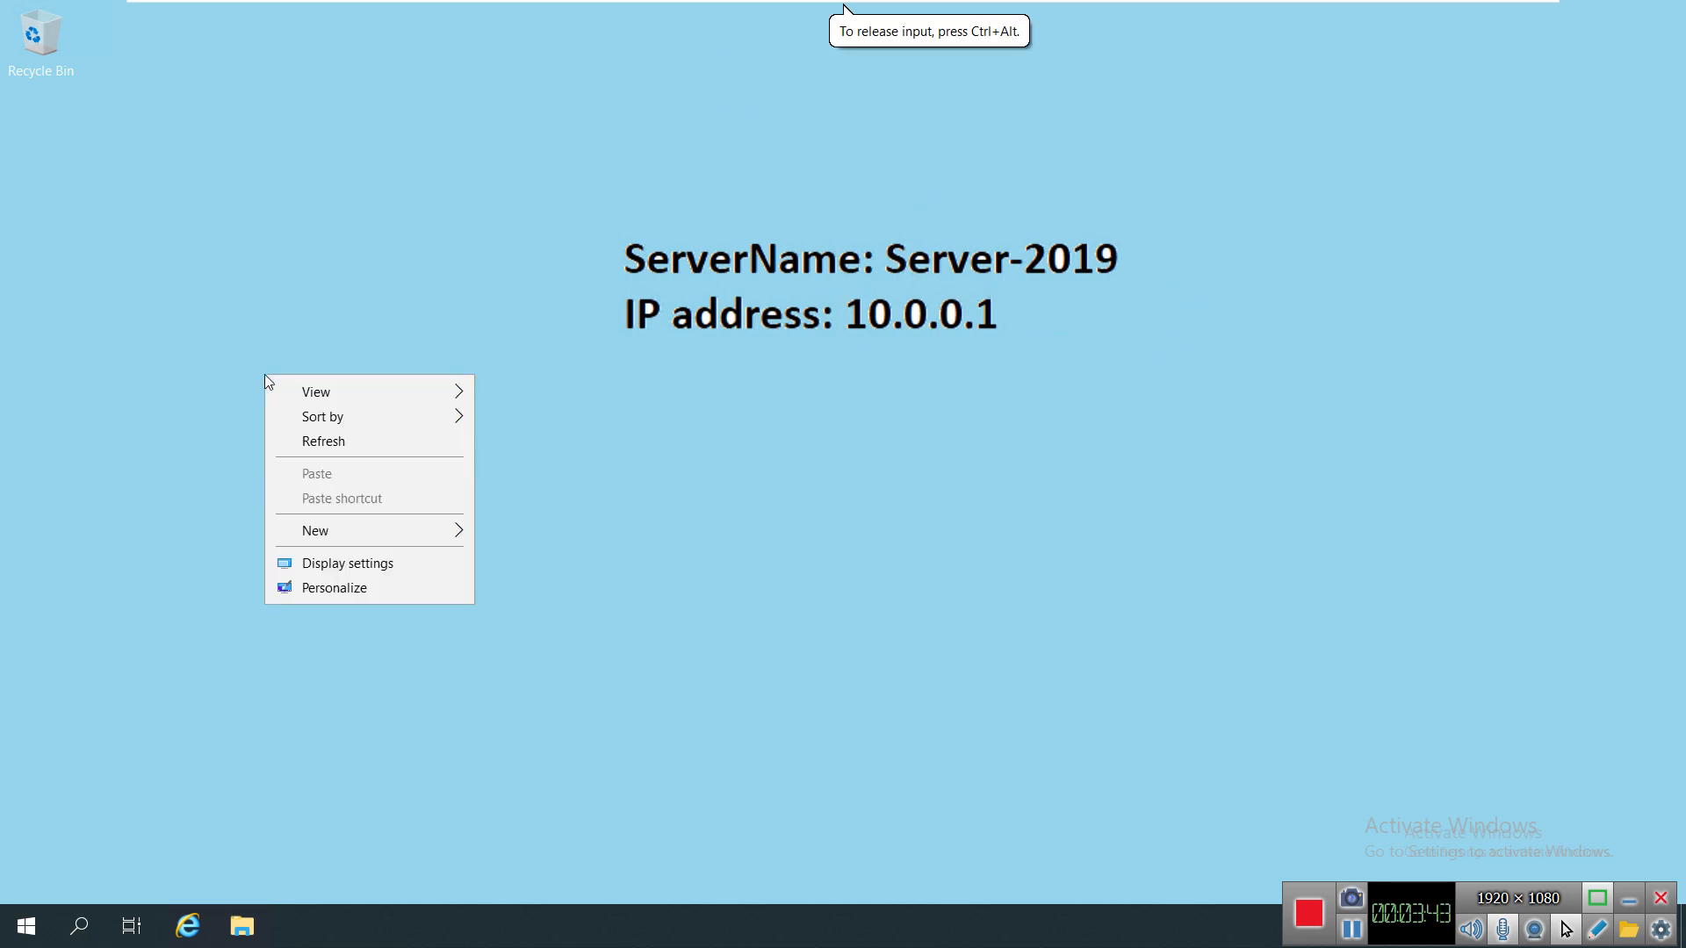
{"action": "left_click", "coordinate": [330, 441]}
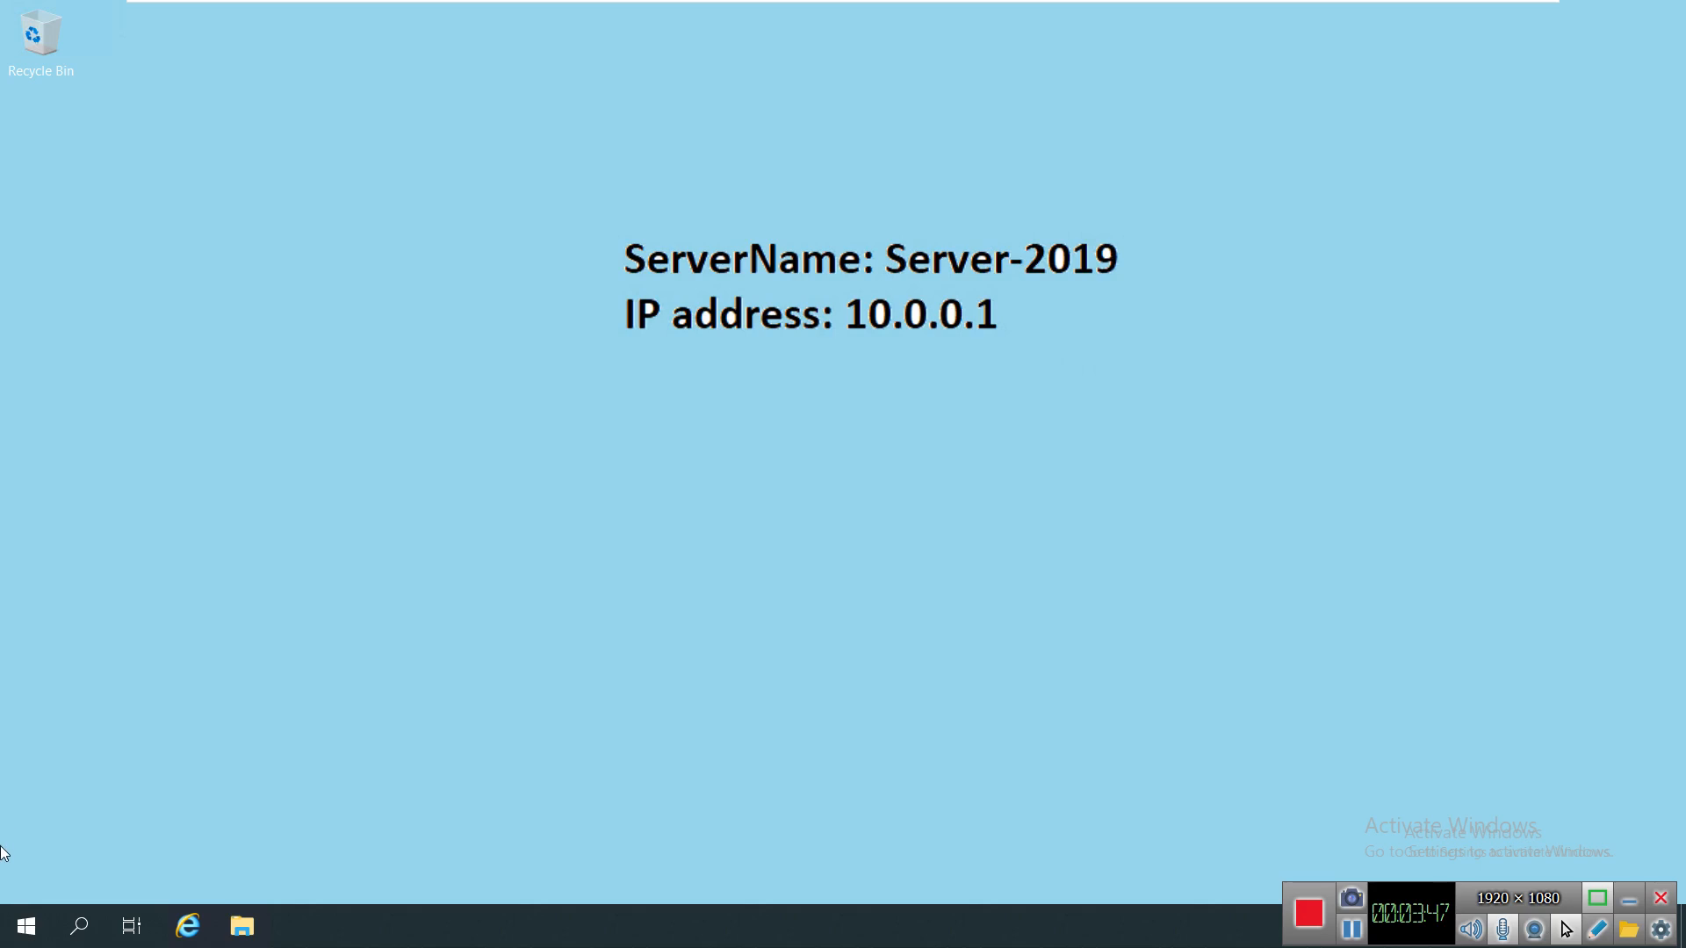
Step: Launch Server Manager and start adding roles with a role-based installation on the server at 10.0.0.1
{"action": "left_click", "coordinate": [33, 928]}
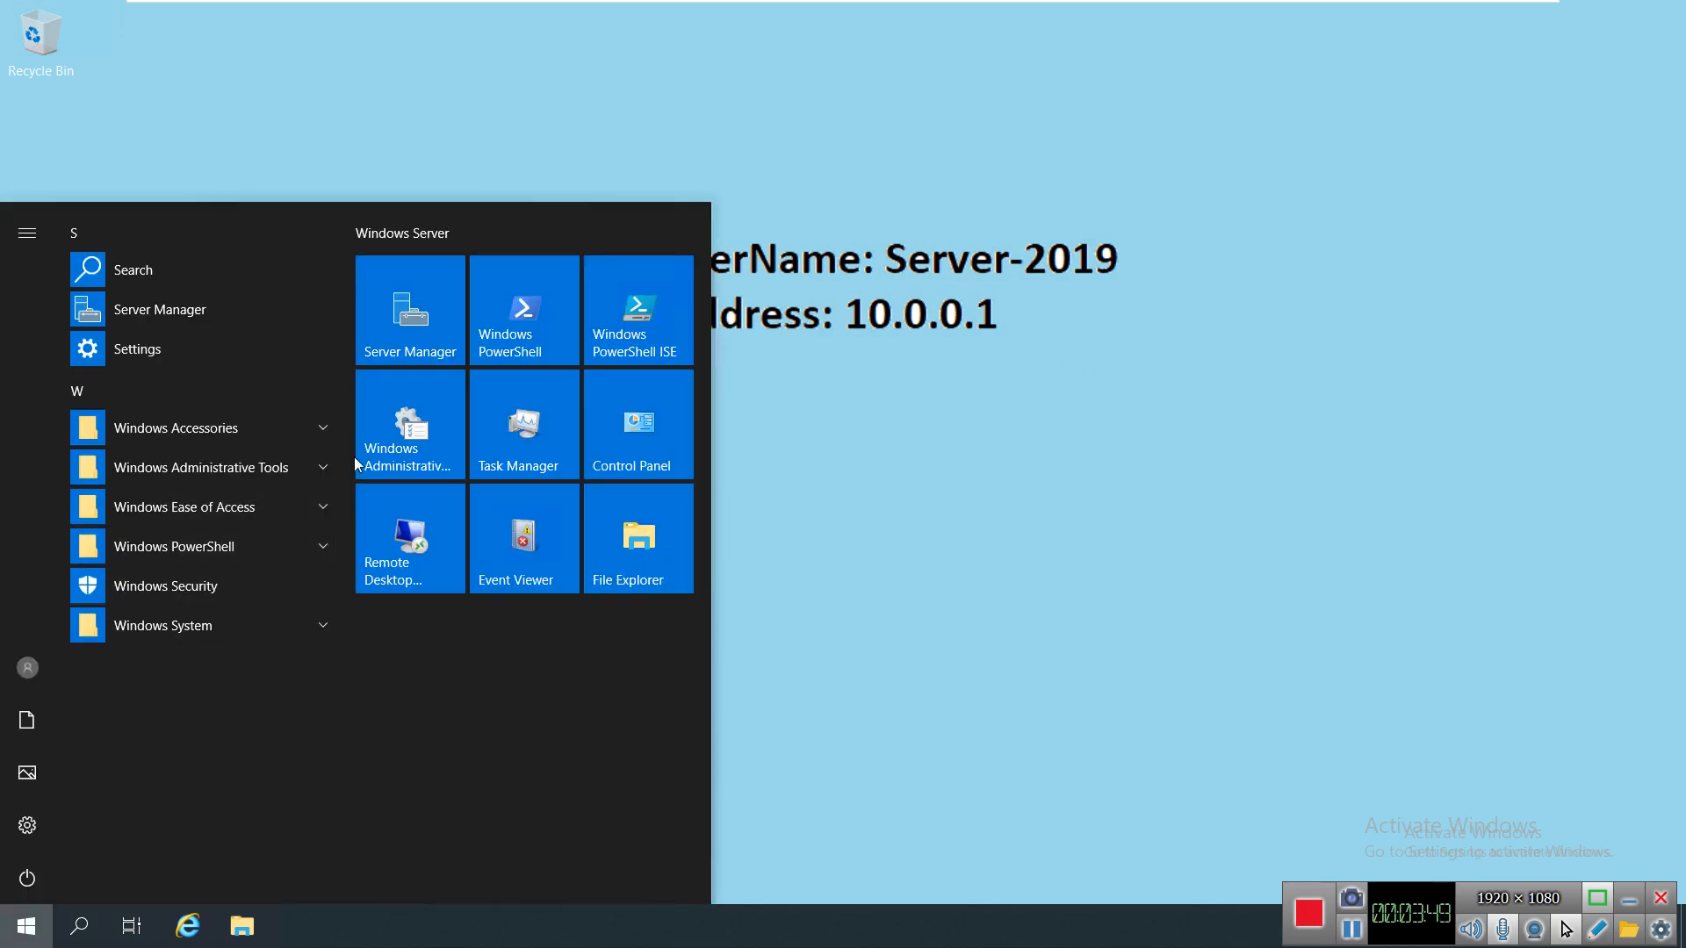
{"action": "left_click", "coordinate": [410, 349]}
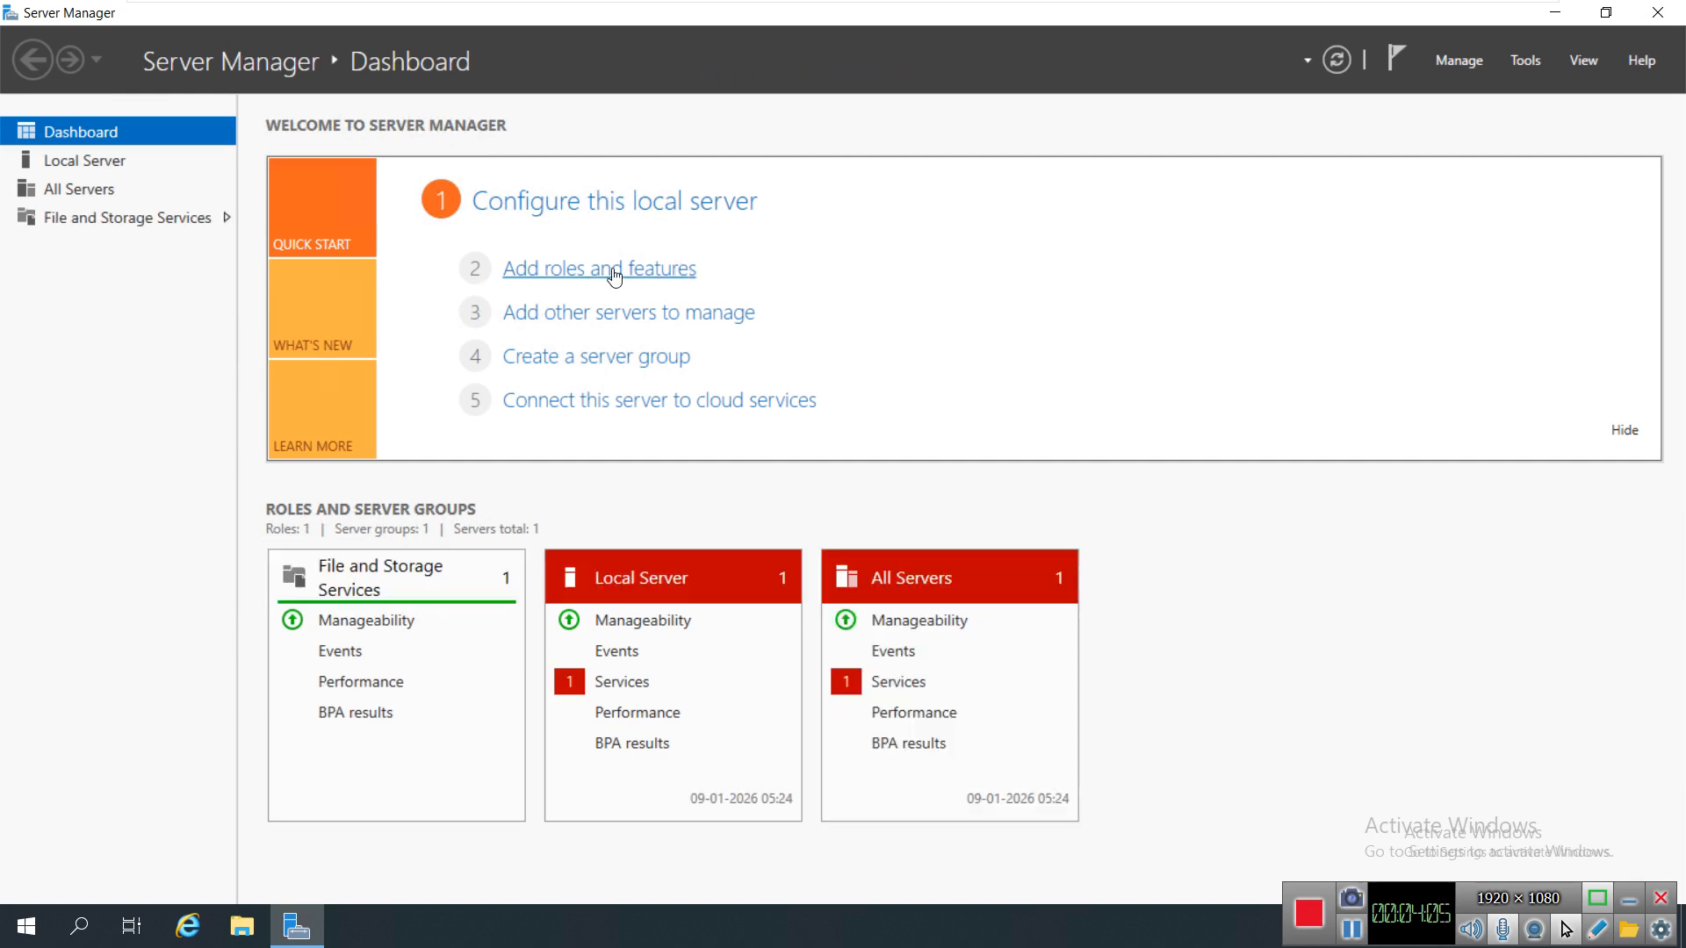
{"action": "left_click", "coordinate": [584, 270]}
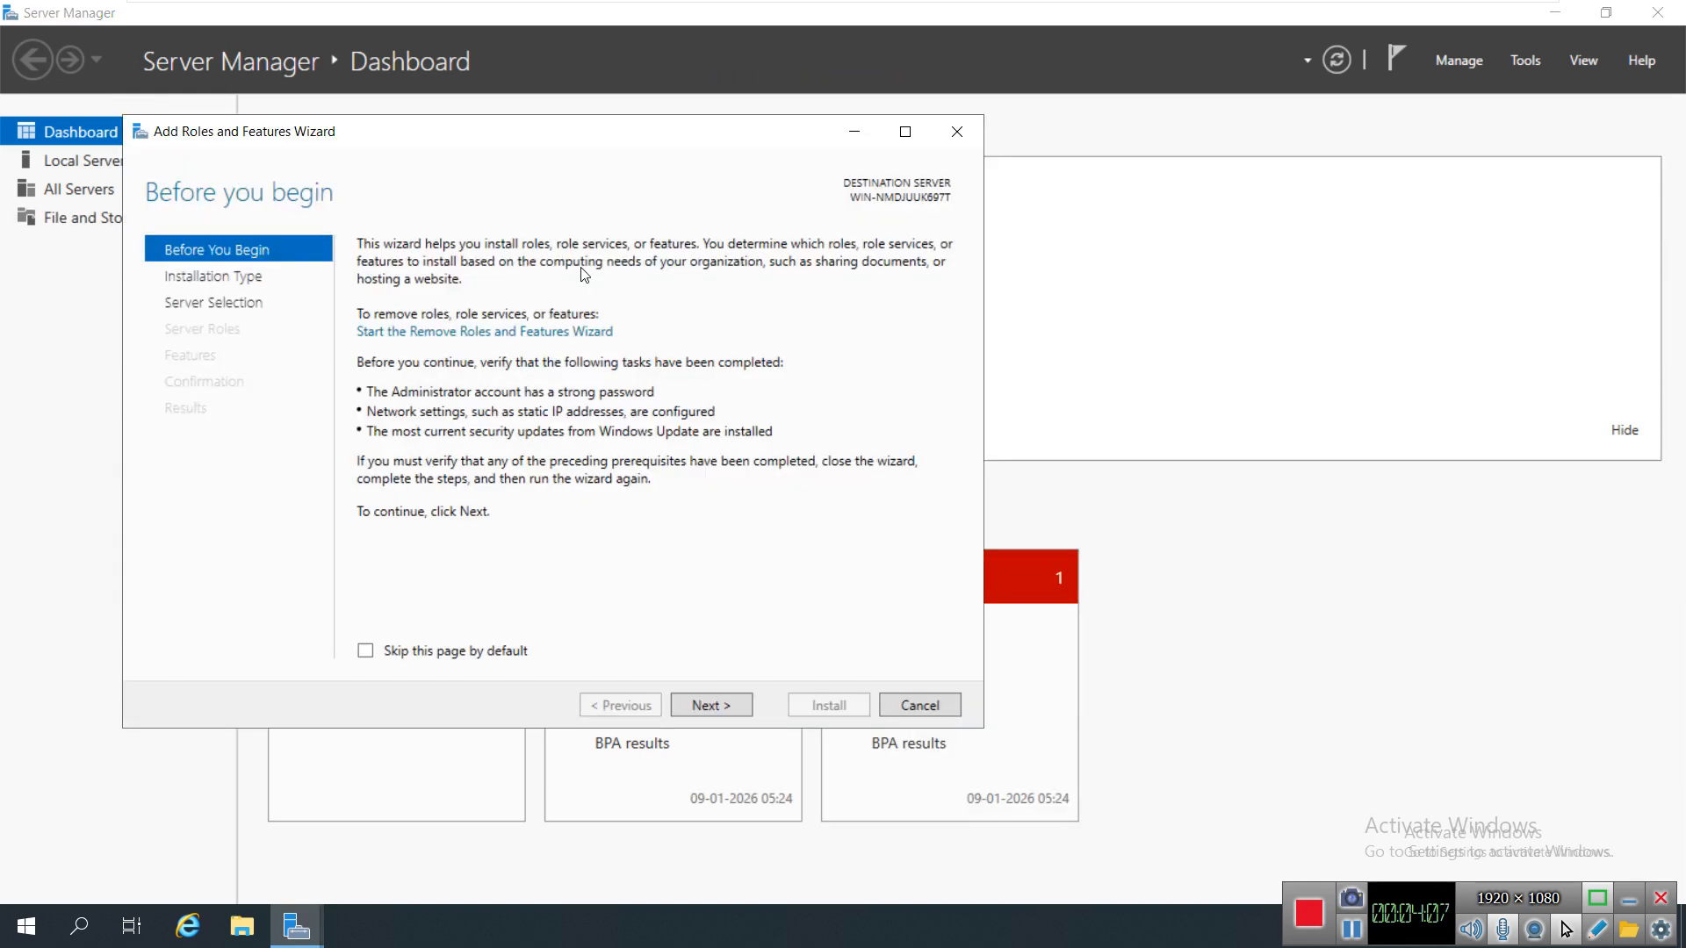
{"action": "left_click", "coordinate": [703, 708]}
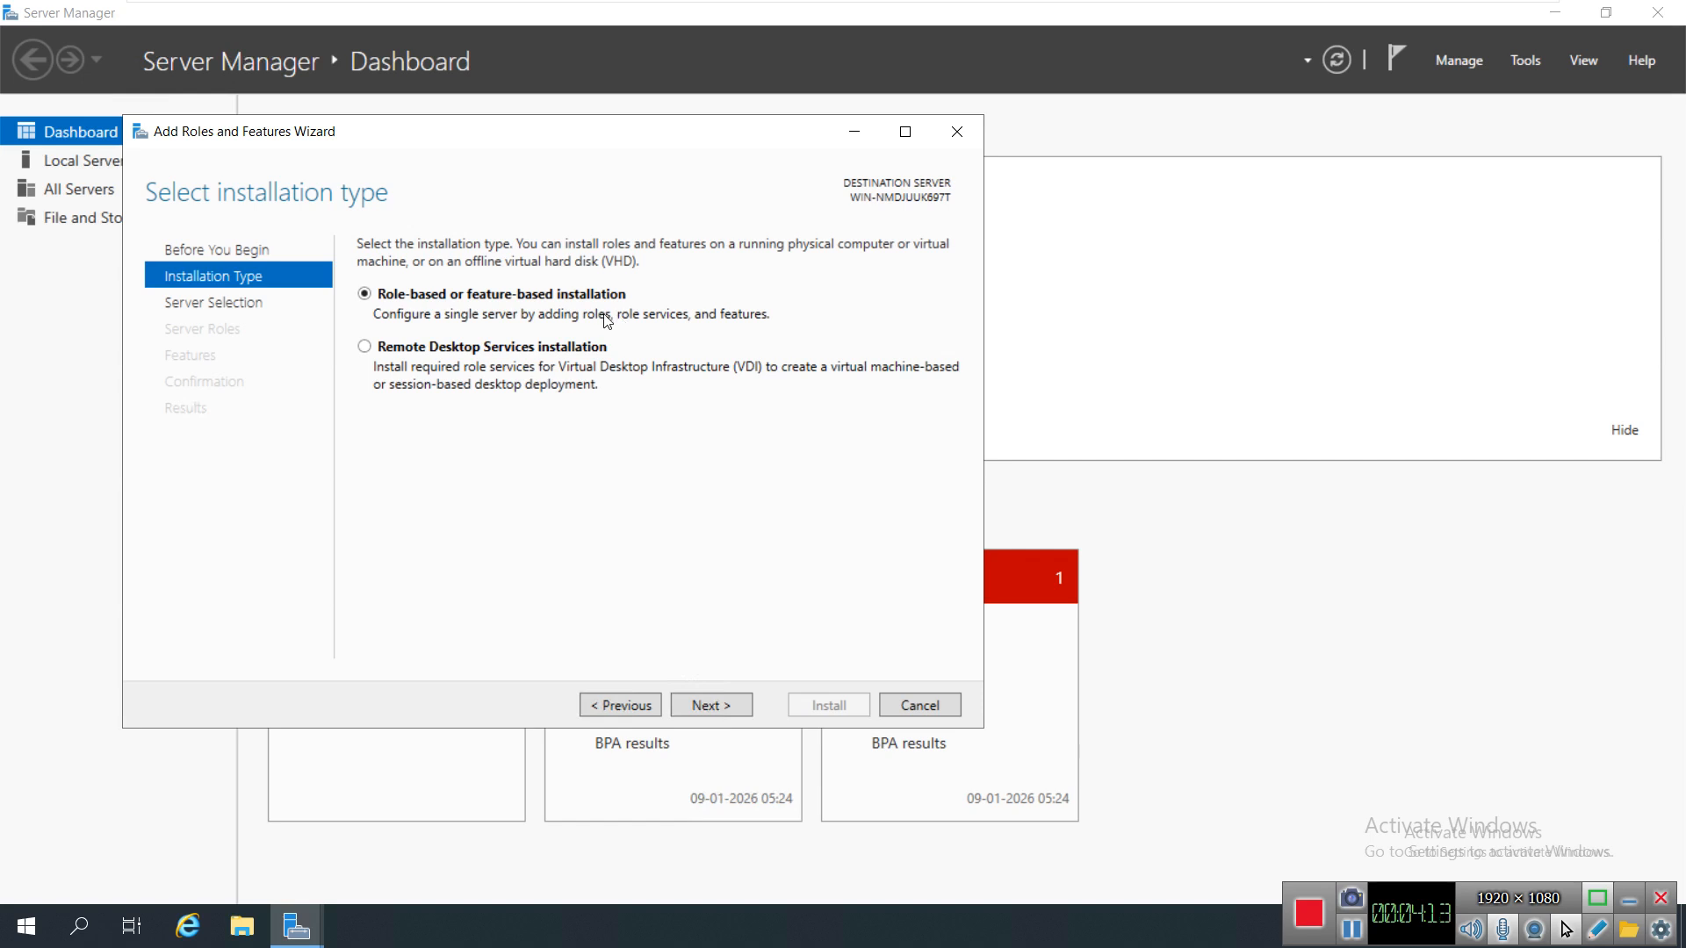
{"action": "left_click", "coordinate": [689, 707]}
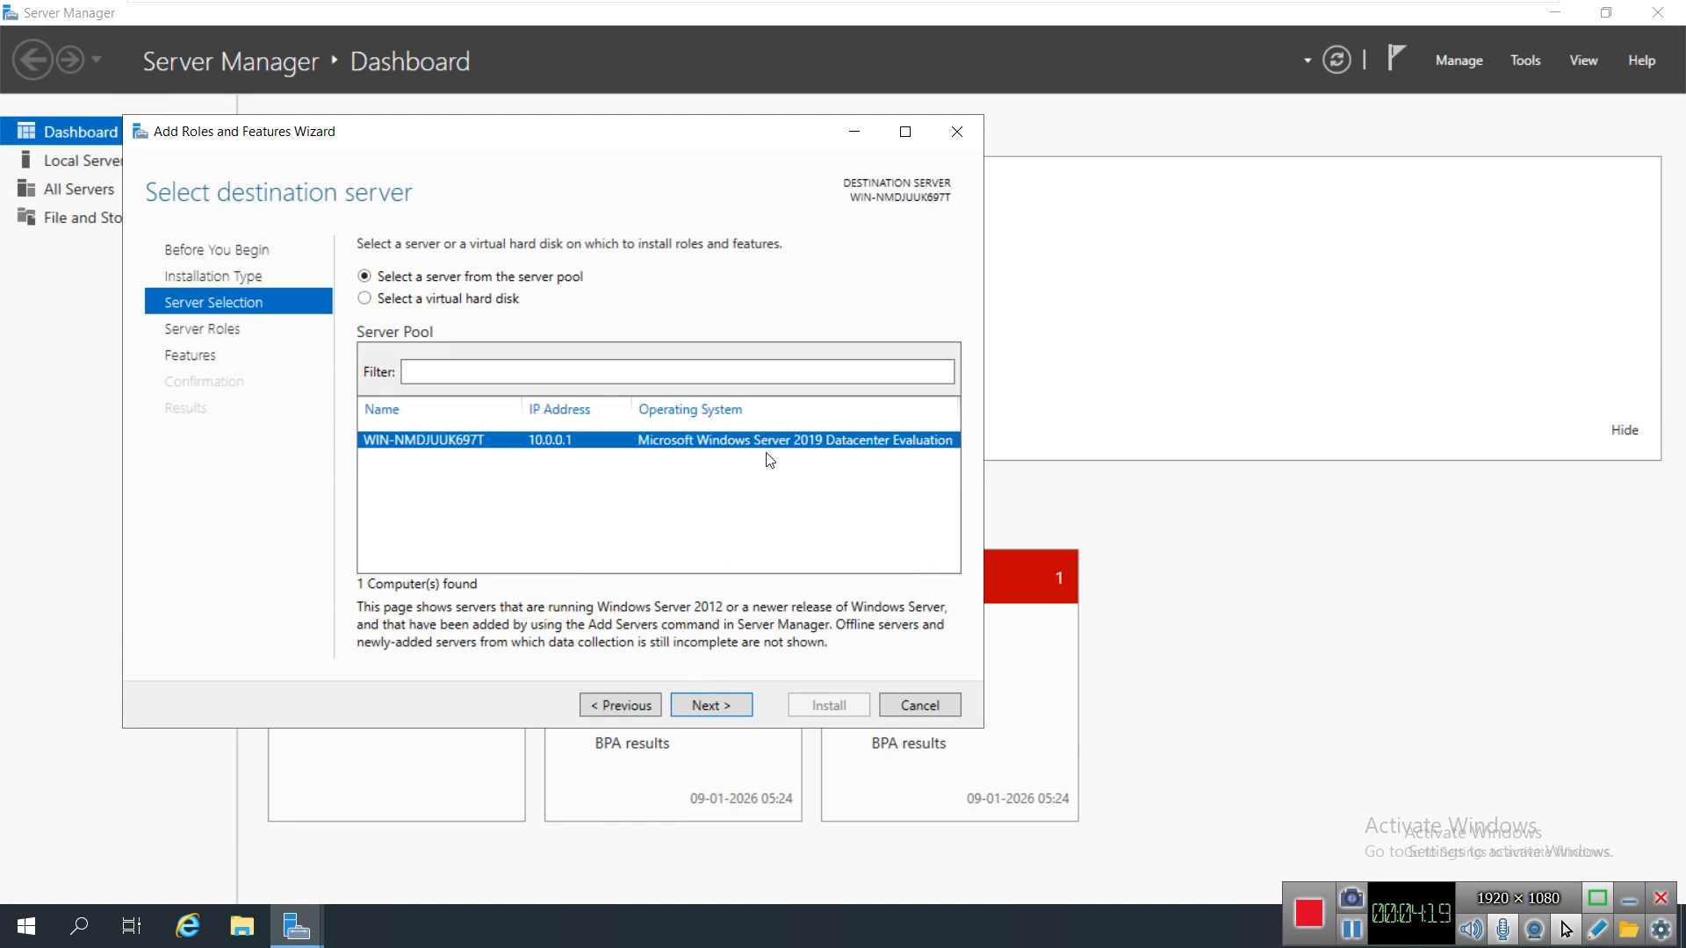
{"action": "left_click", "coordinate": [701, 708]}
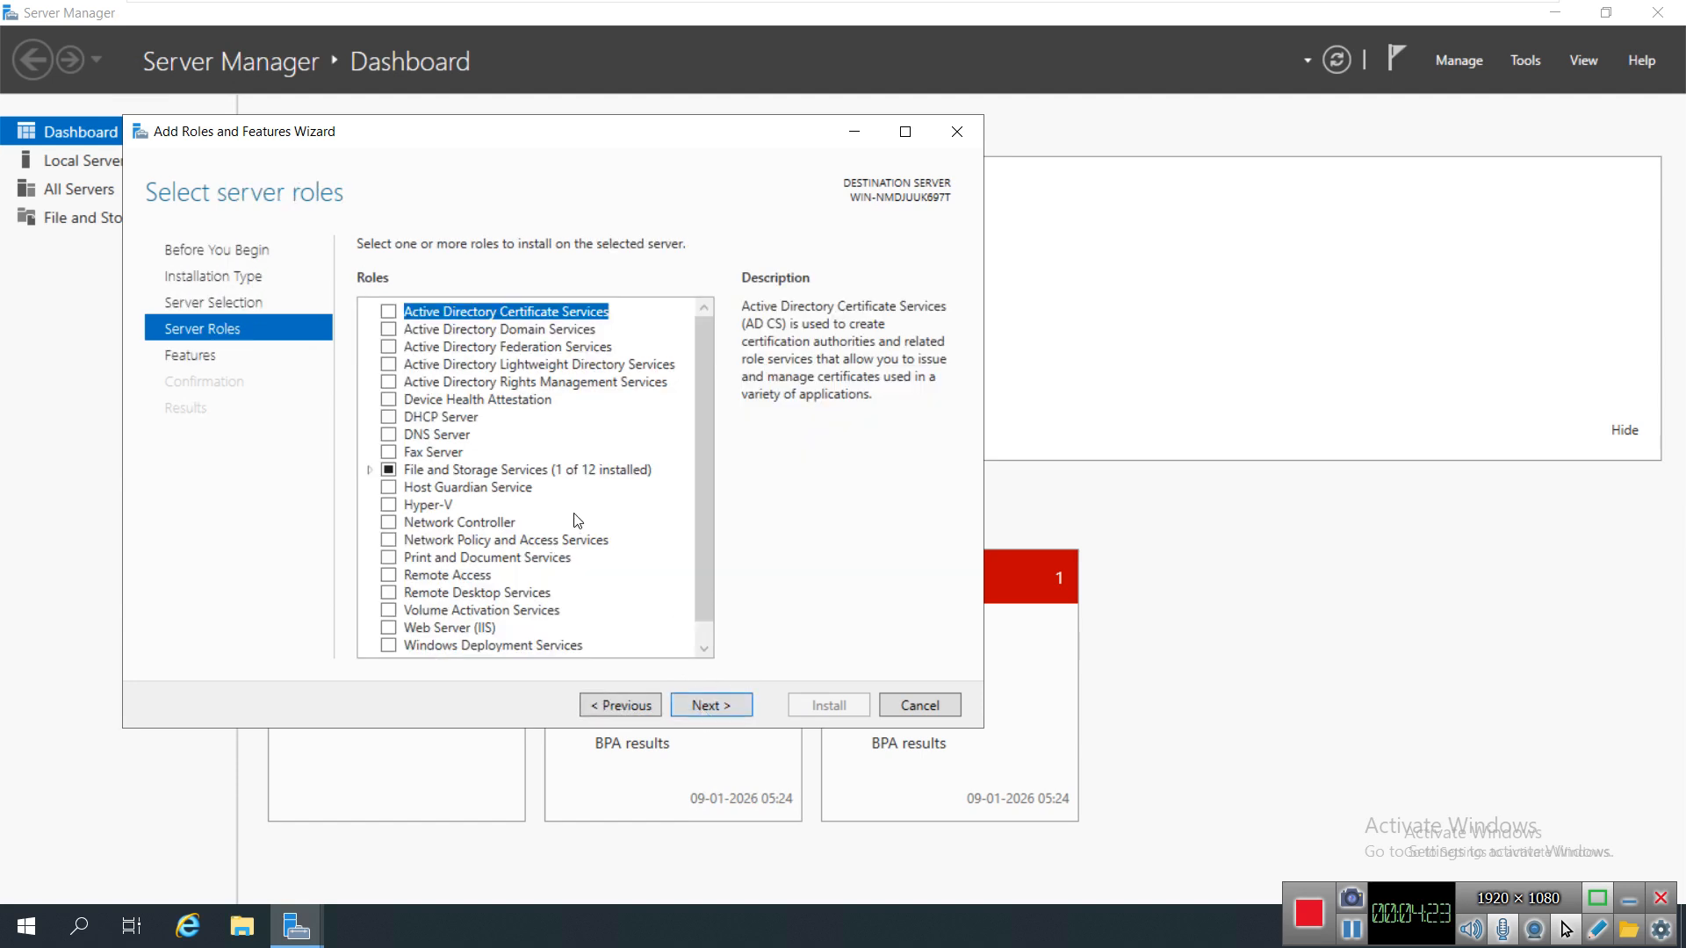
Step: Select the Hyper-V role with its required management tools, adding no further features
{"action": "left_click", "coordinate": [389, 506]}
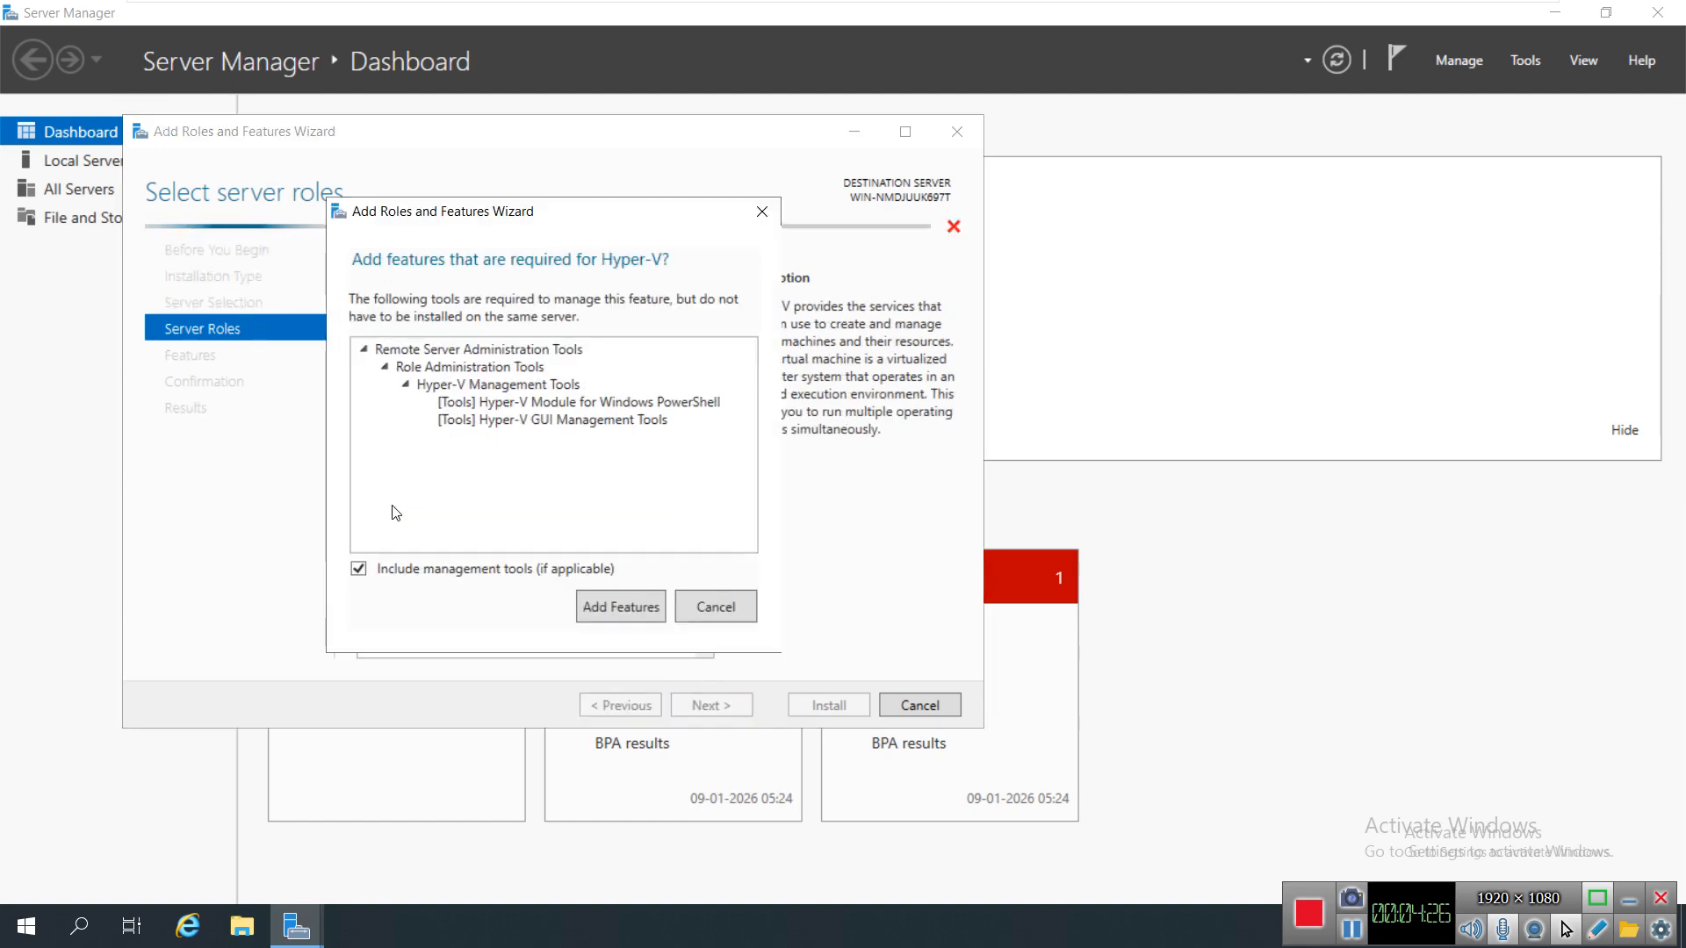
{"action": "left_click", "coordinate": [619, 606]}
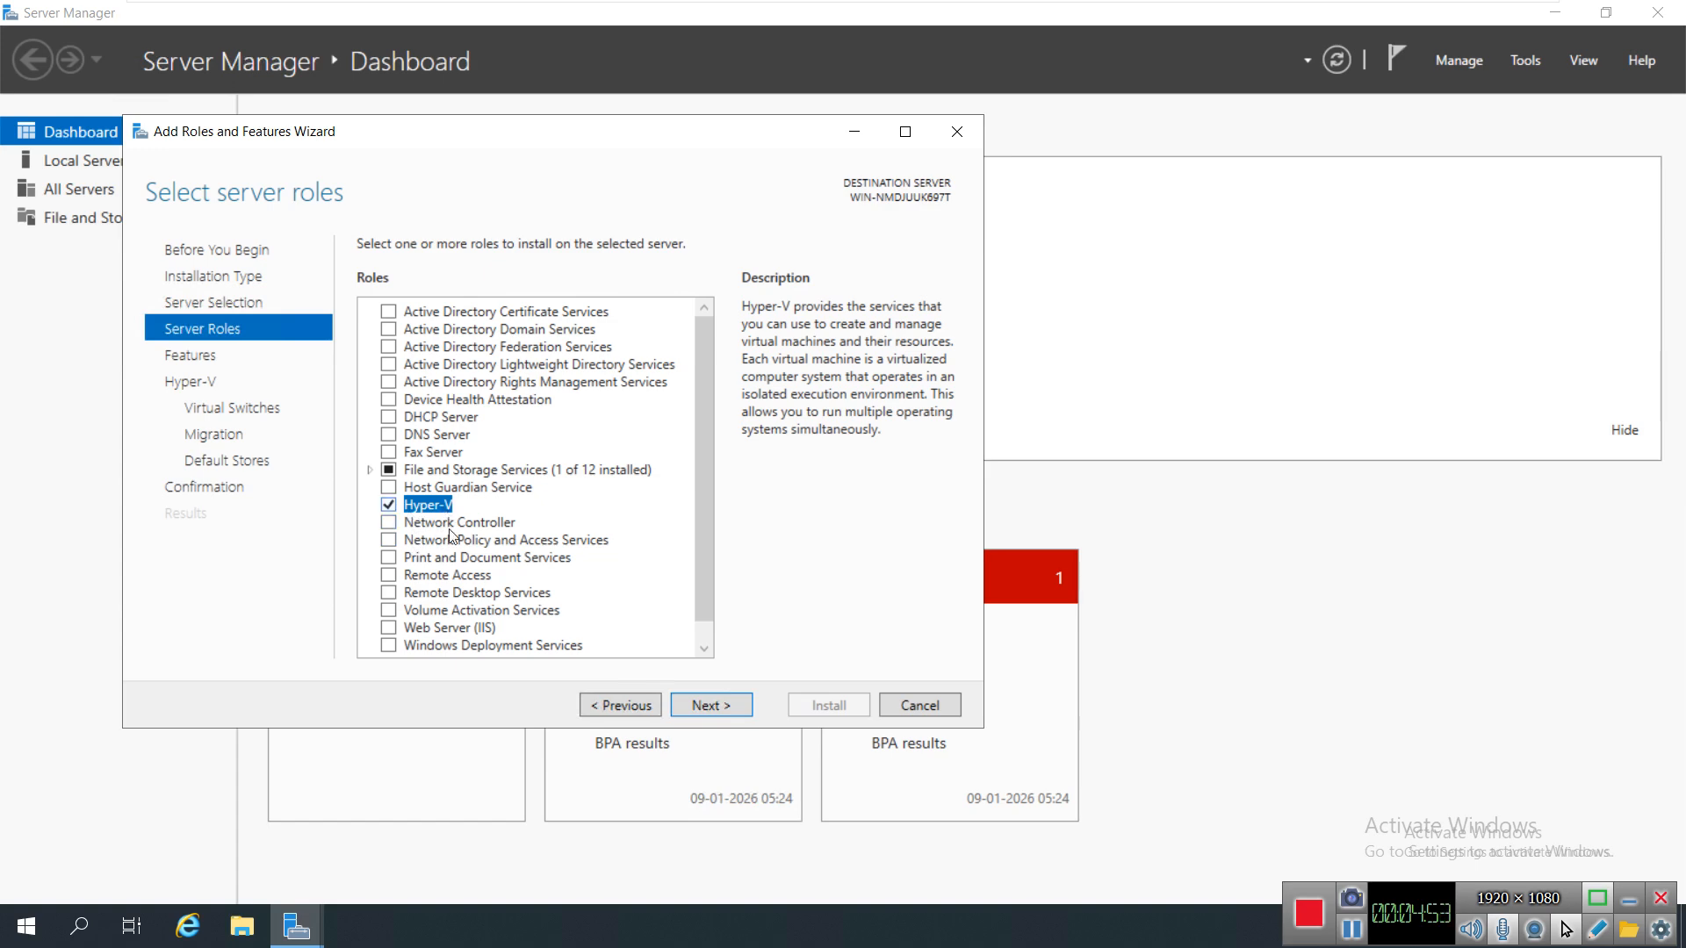
{"action": "left_click", "coordinate": [709, 707]}
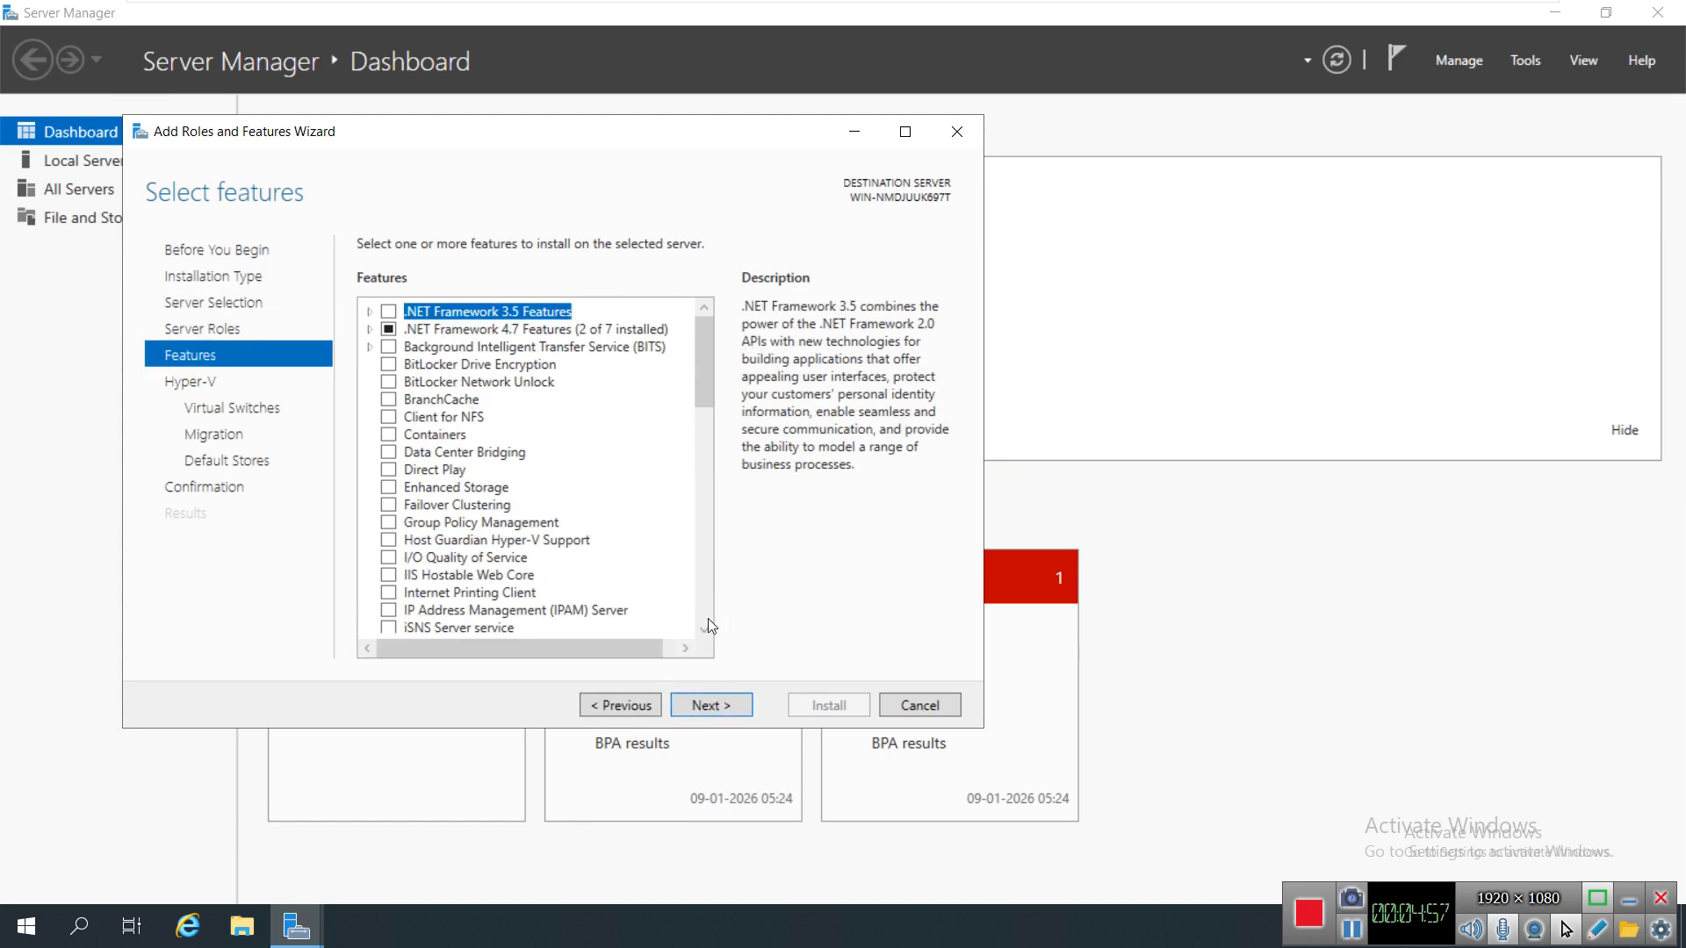
{"action": "left_click", "coordinate": [702, 712]}
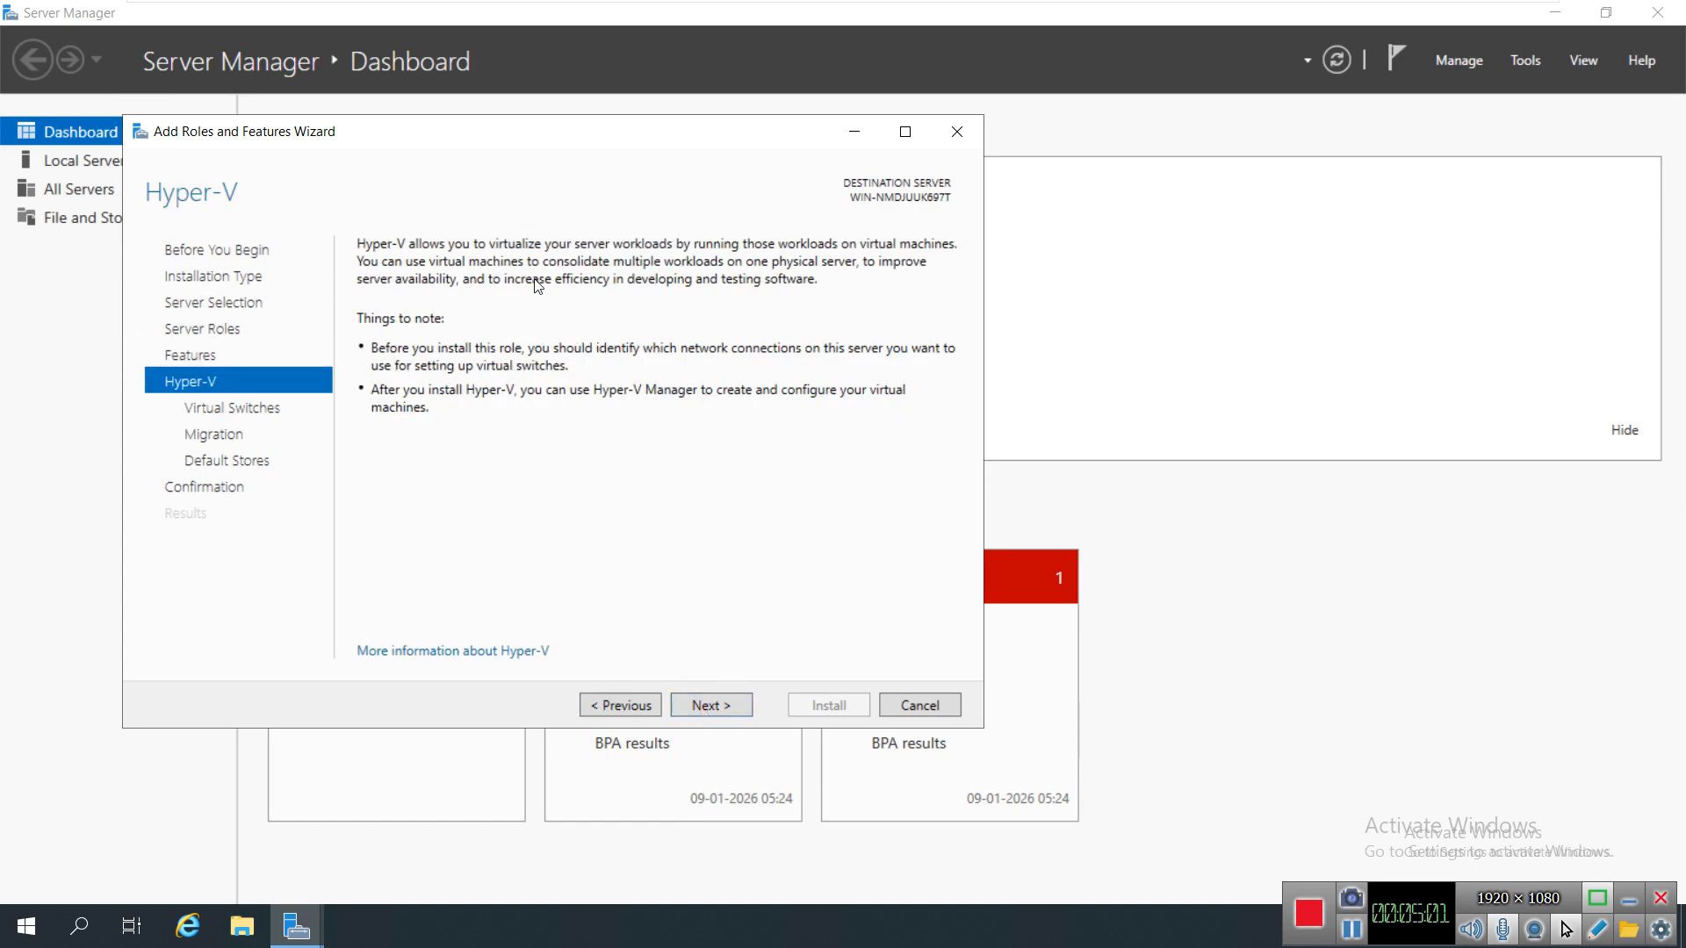
Step: Keep the Hyper-V defaults: no virtual switch, live migration disabled and the default storage locations
{"action": "left_click", "coordinate": [696, 706]}
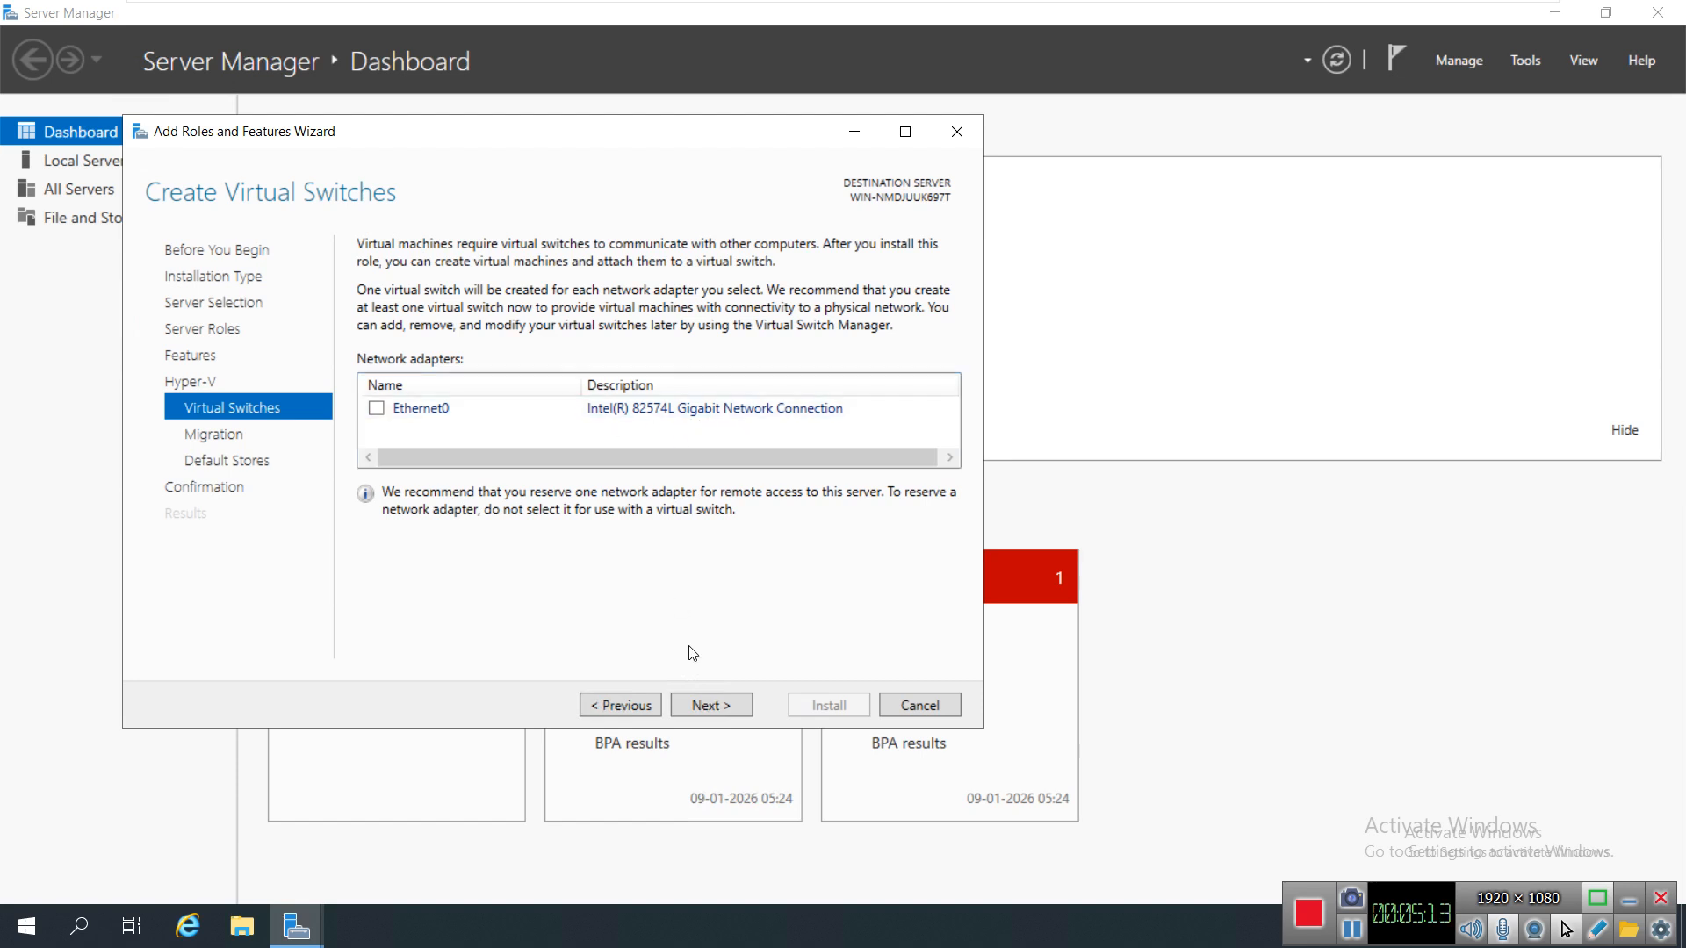
{"action": "left_click", "coordinate": [711, 705]}
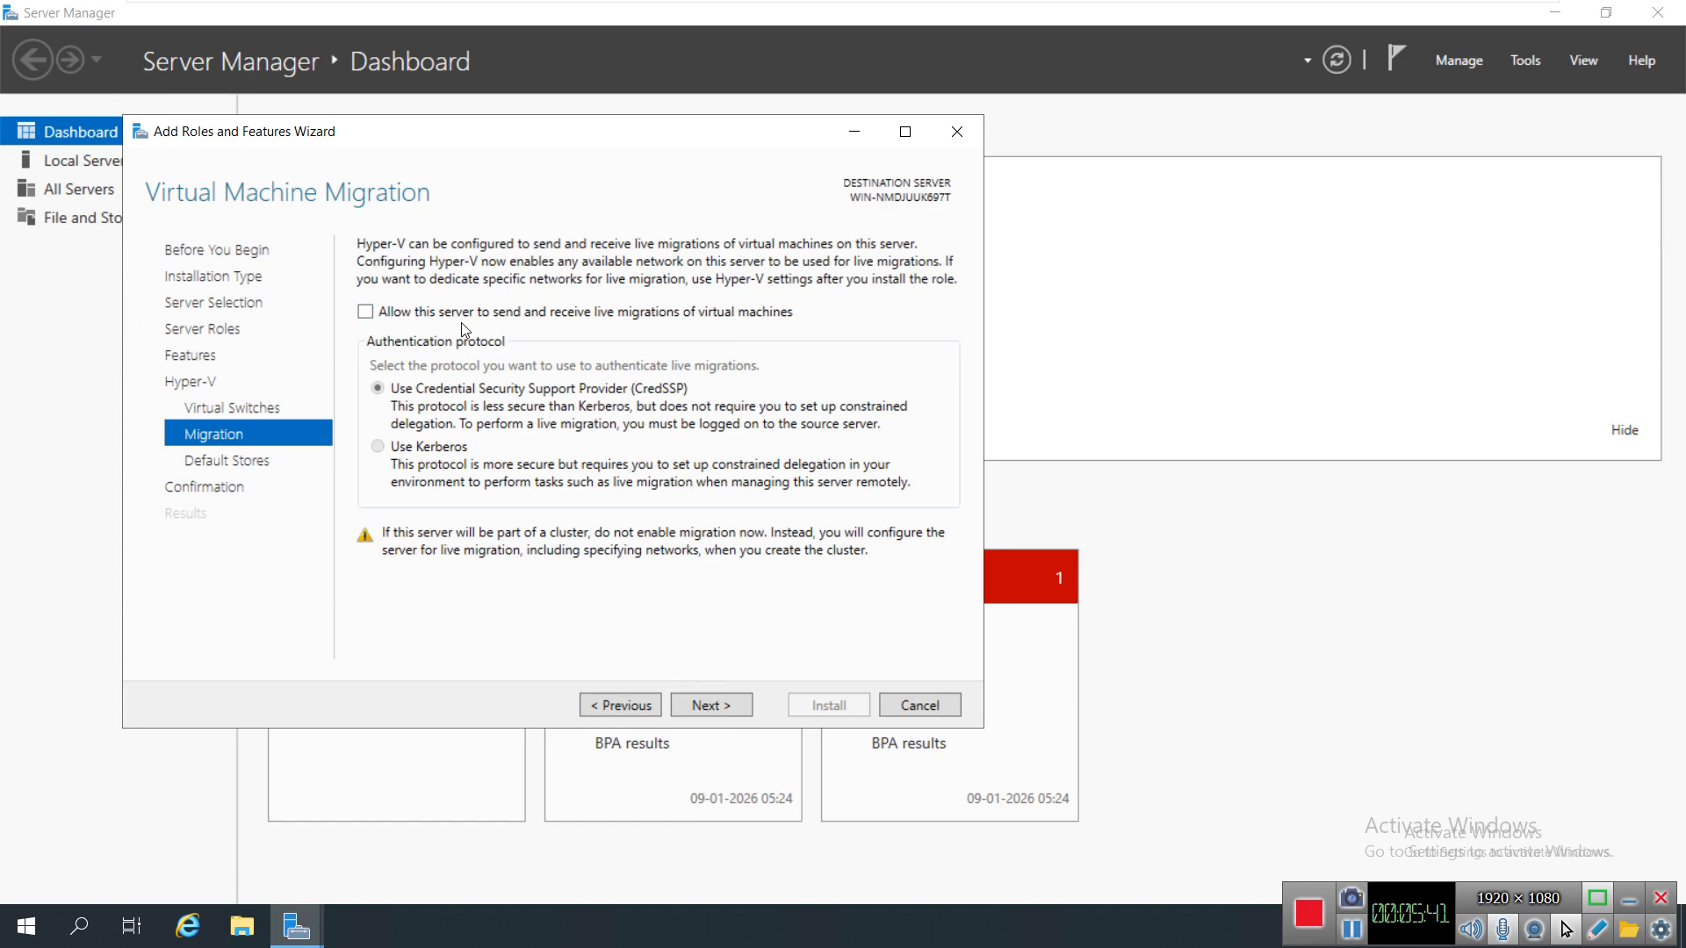
{"action": "left_click", "coordinate": [712, 705]}
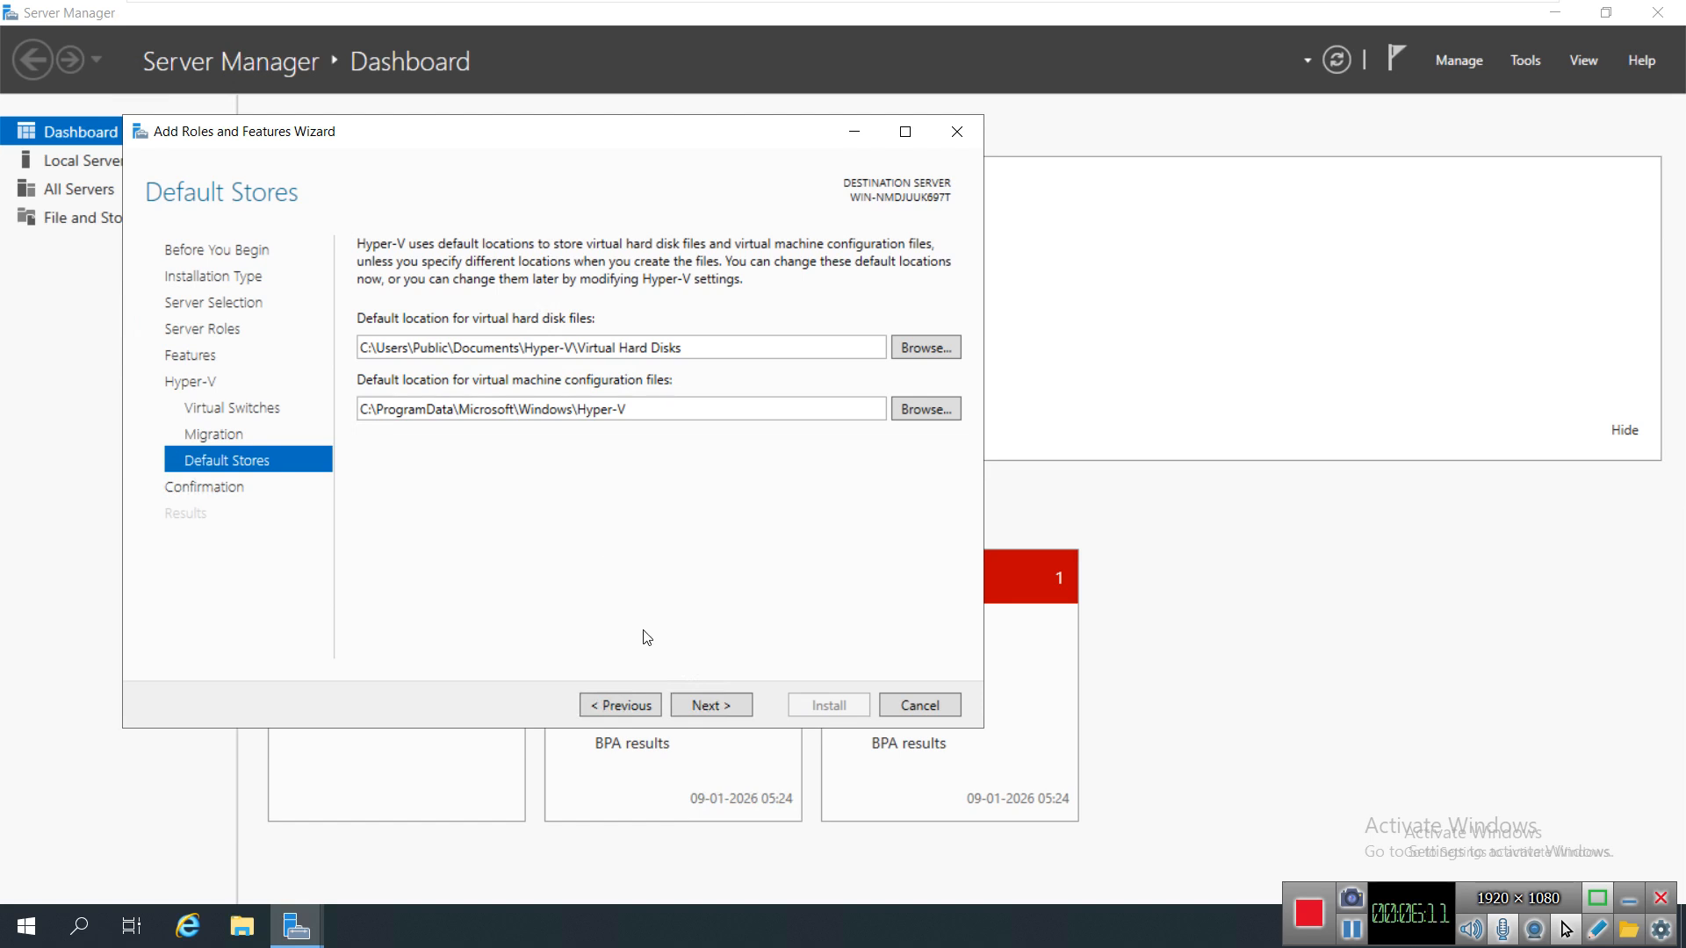
{"action": "left_click", "coordinate": [693, 704]}
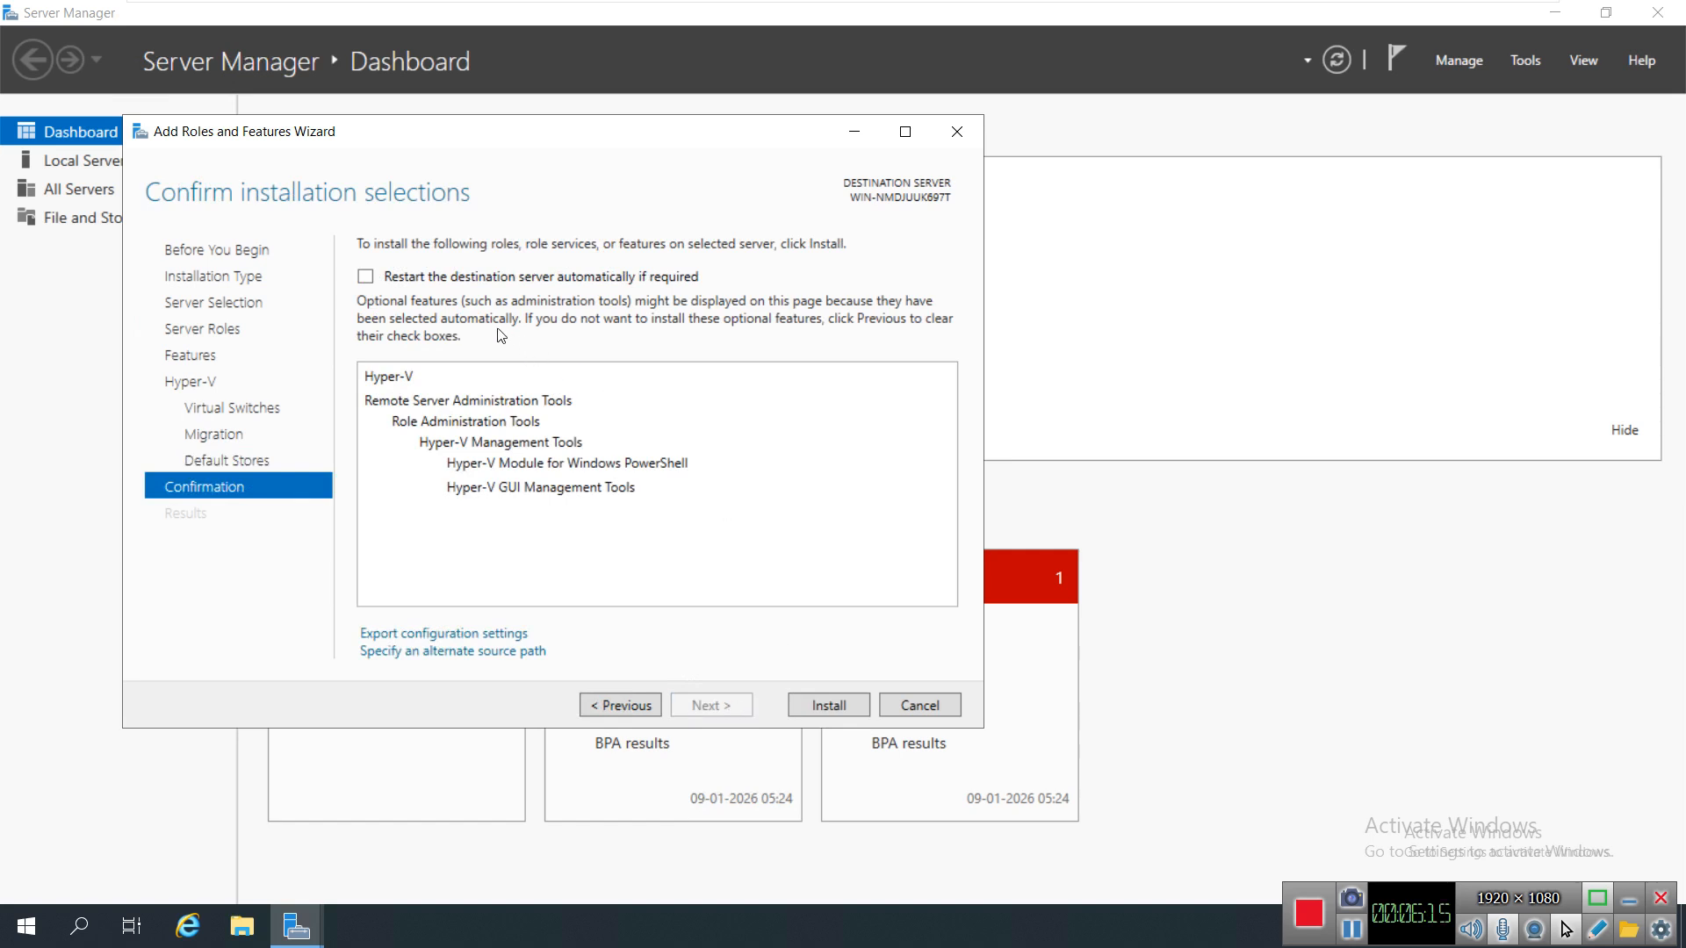
Step: Allow the destination server to restart automatically if required and install the Hyper-V role
{"action": "left_click", "coordinate": [425, 281]}
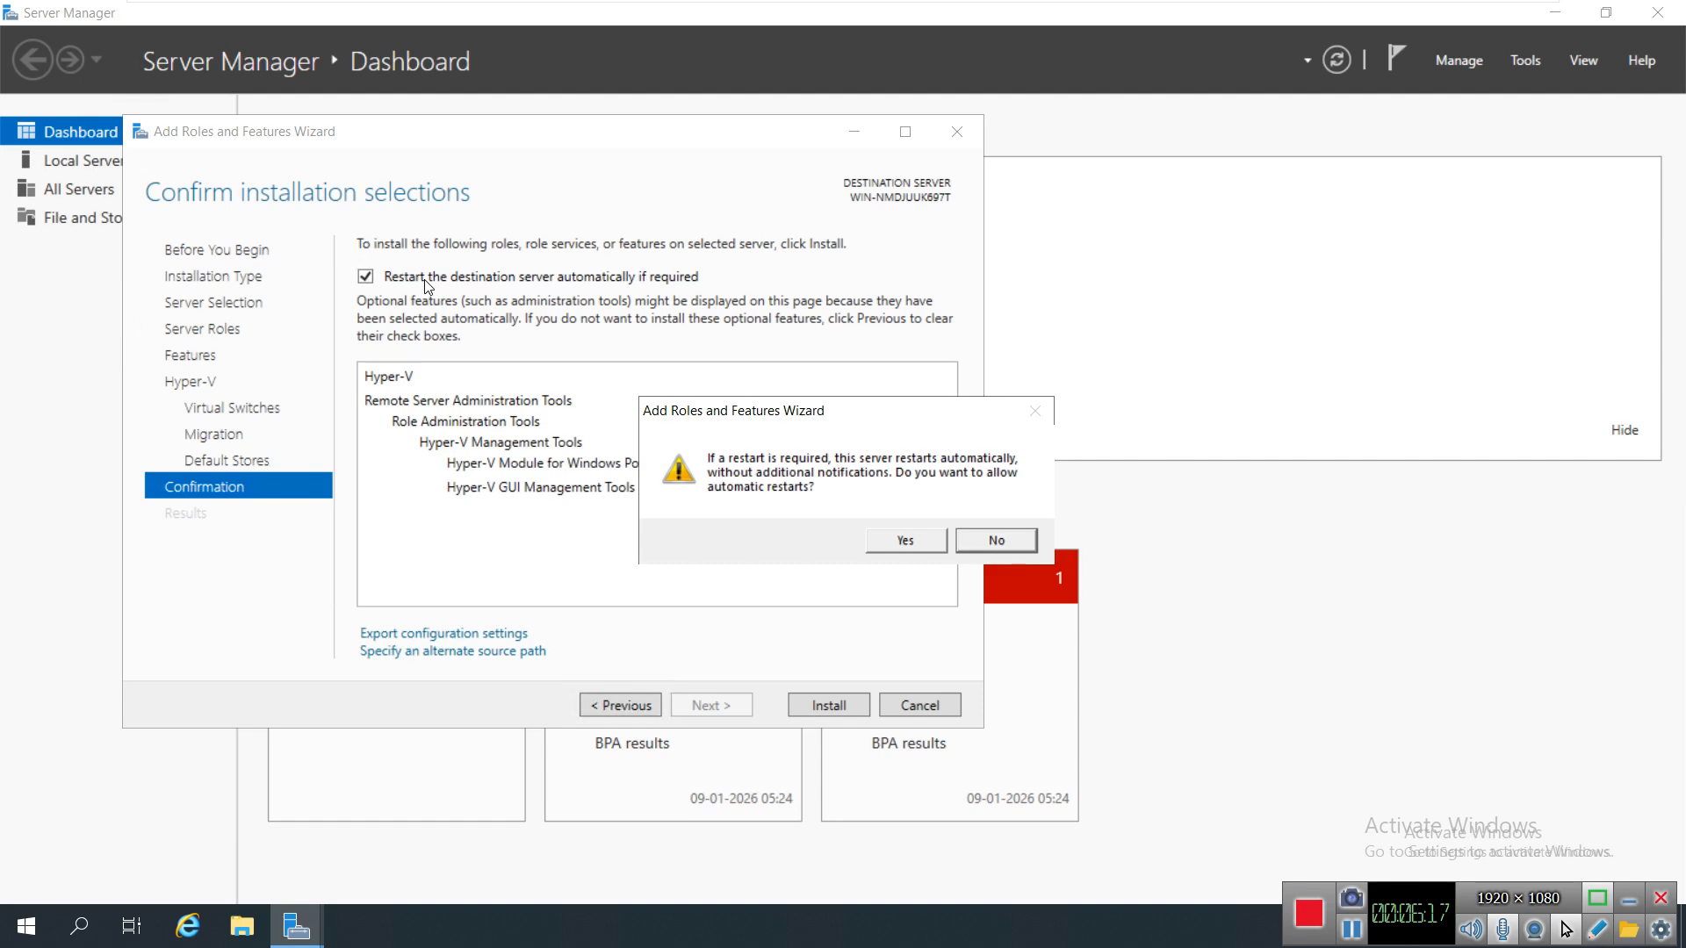
{"action": "left_click", "coordinate": [903, 540]}
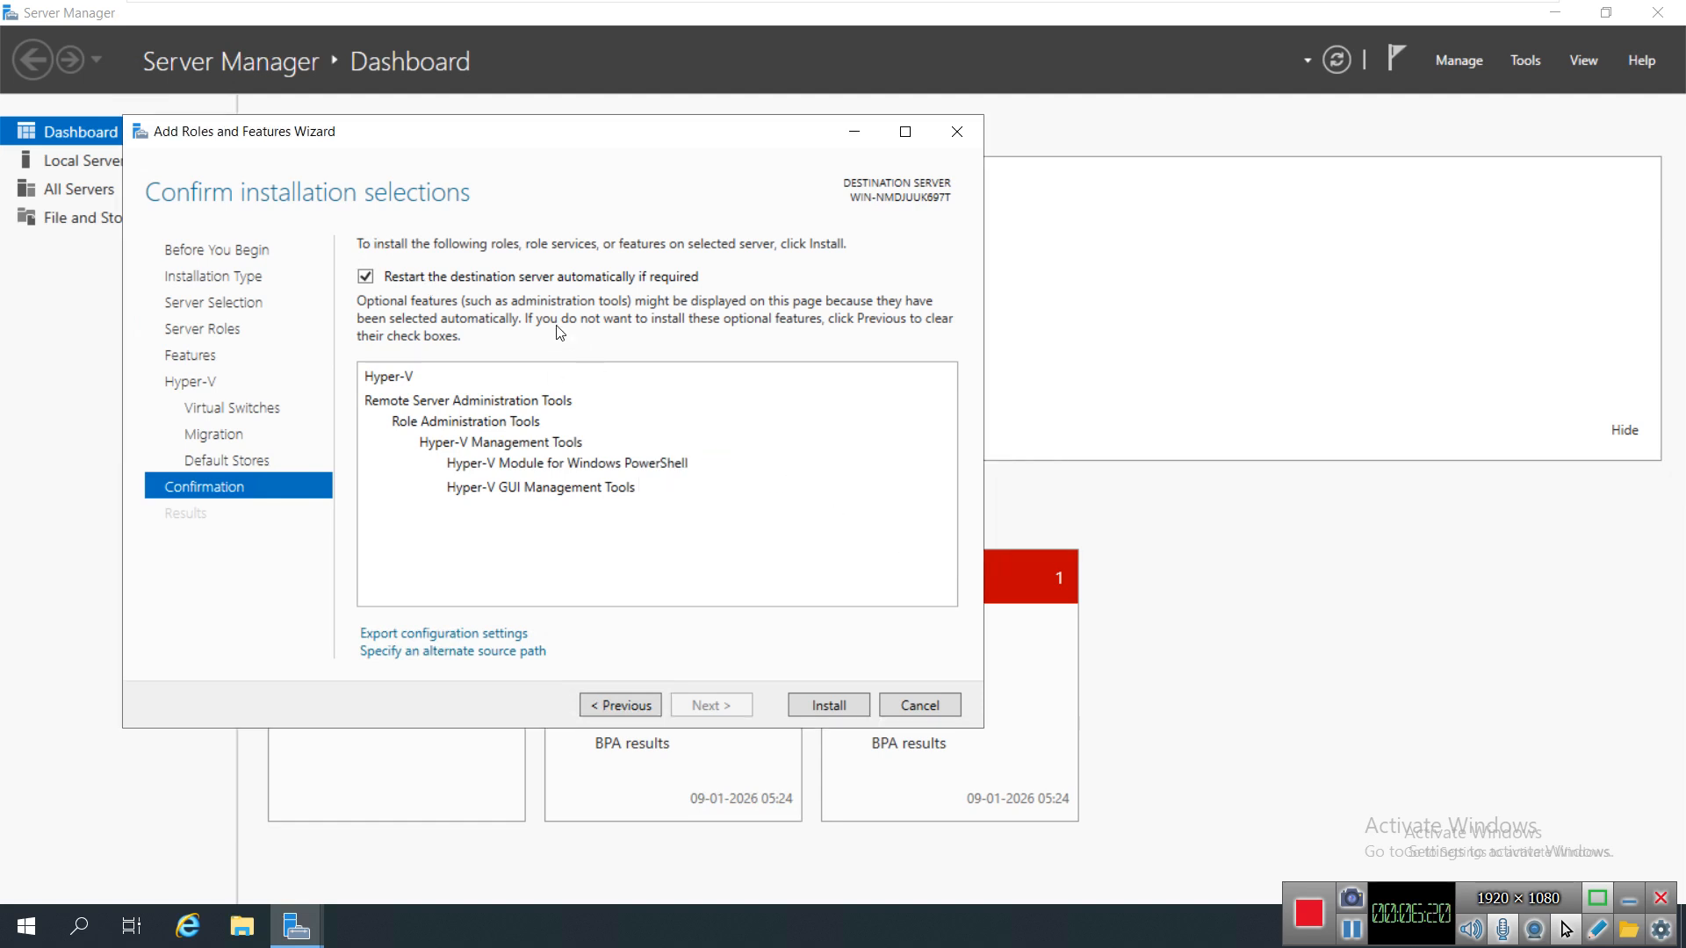
{"action": "left_click", "coordinate": [829, 706]}
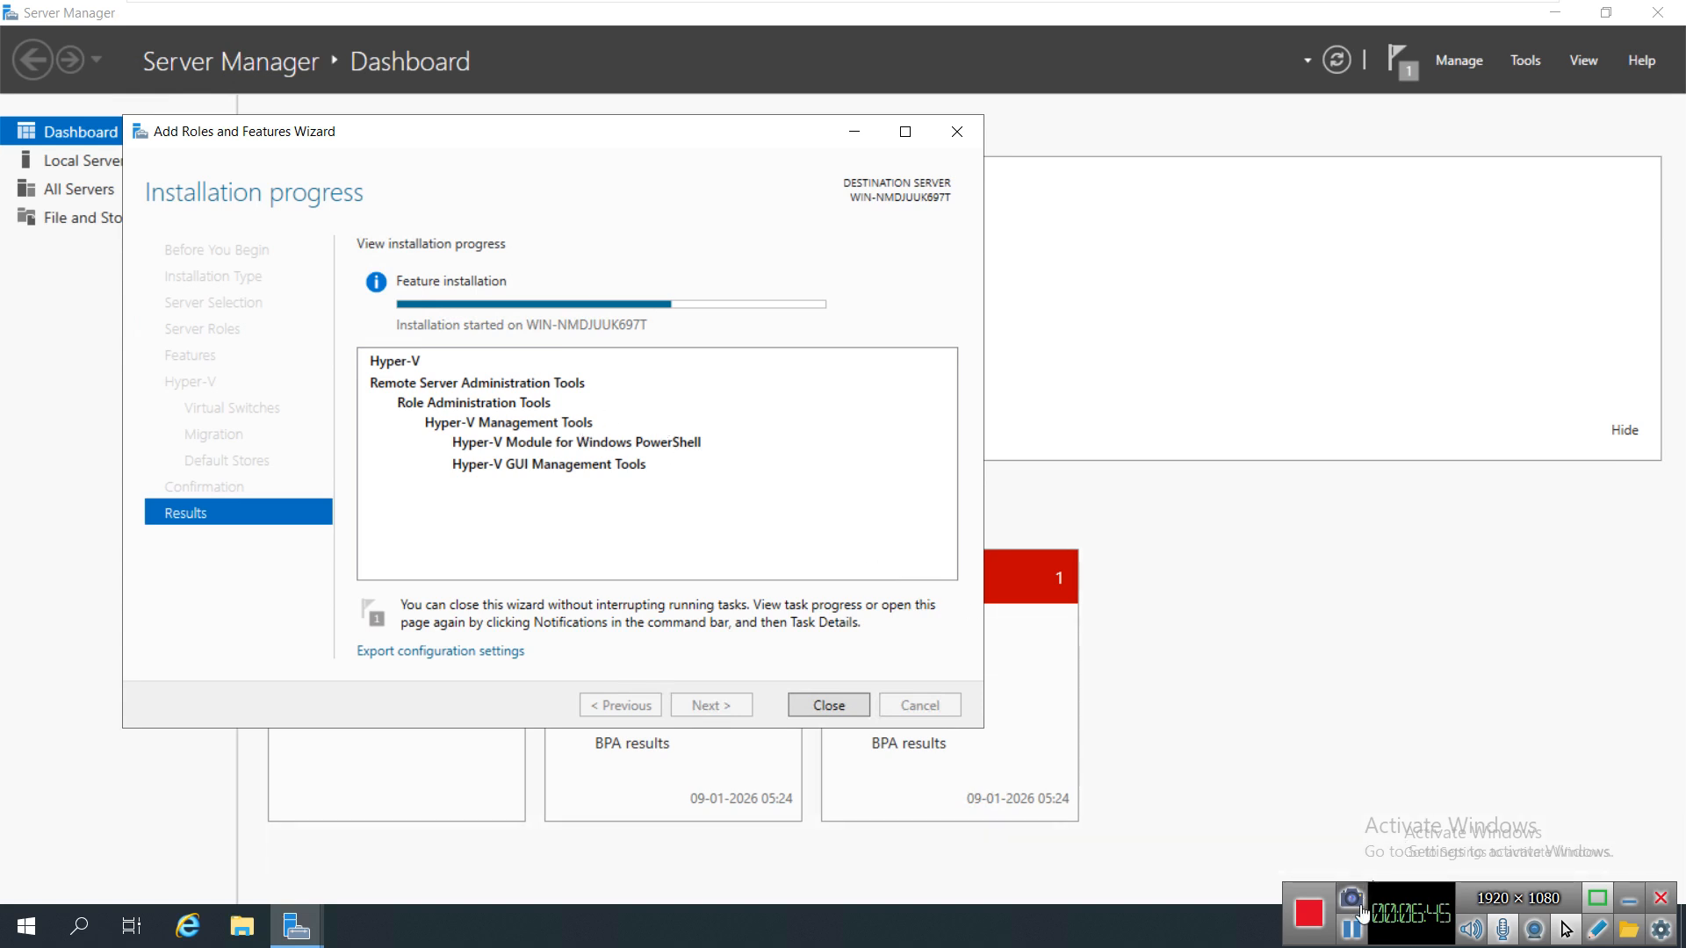
{"action": "left_click", "coordinate": [1353, 931]}
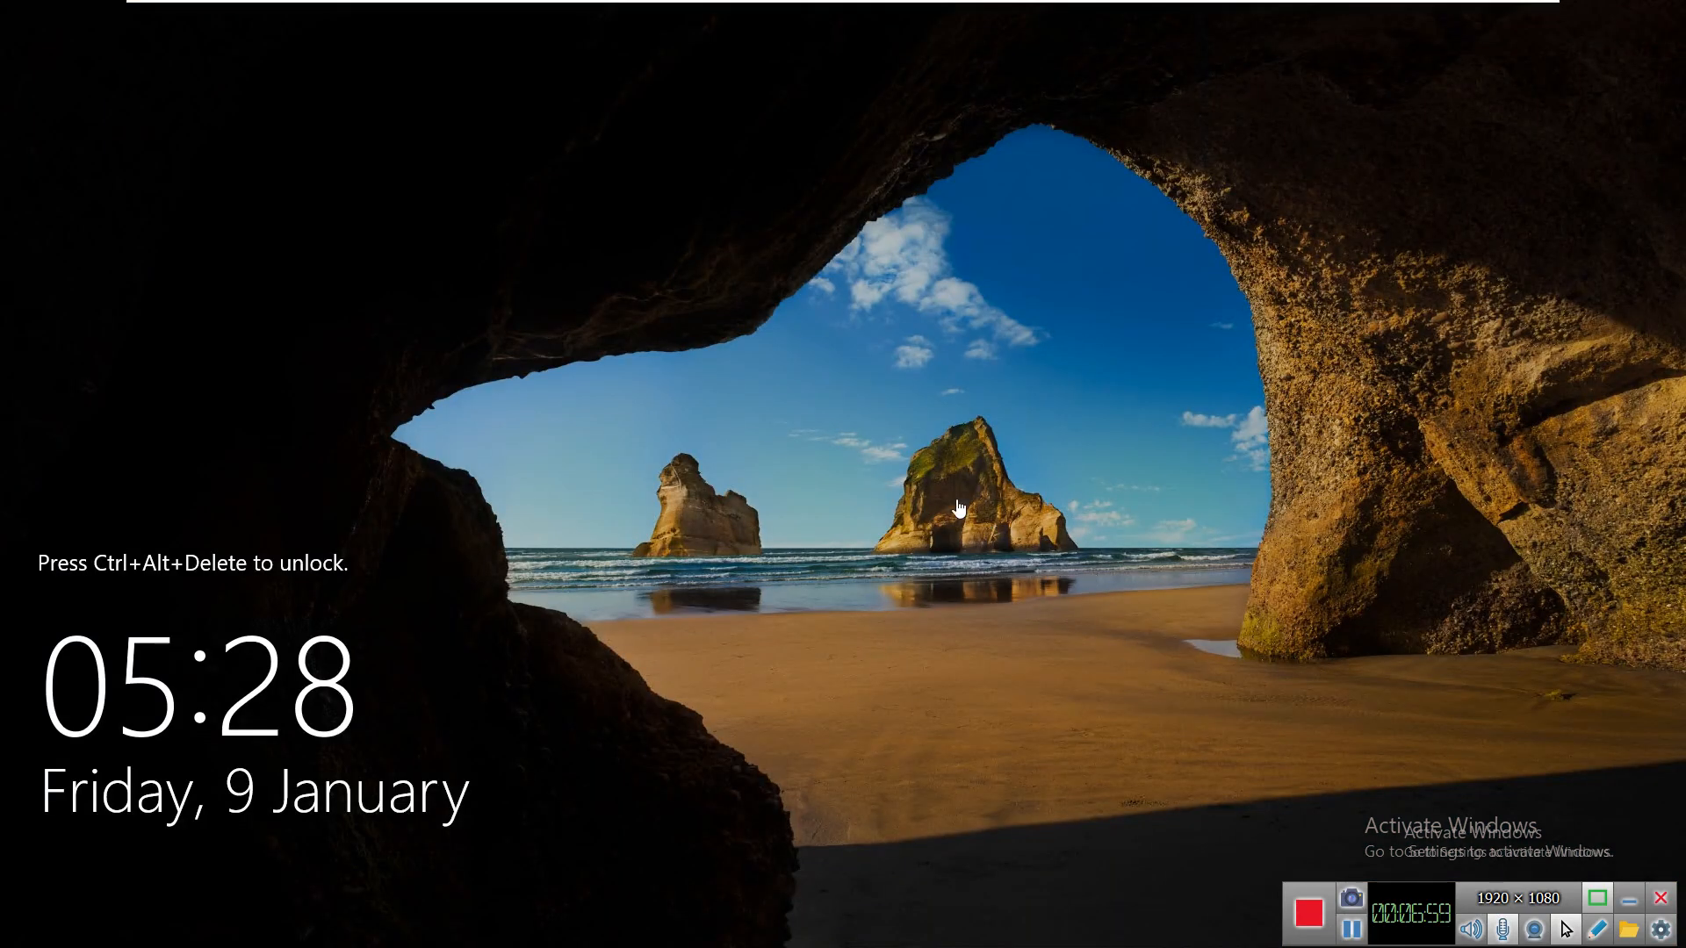
Step: Unlock the restarted server and sign in as Administrator with the account password
{"action": "left_click", "coordinate": [959, 508]}
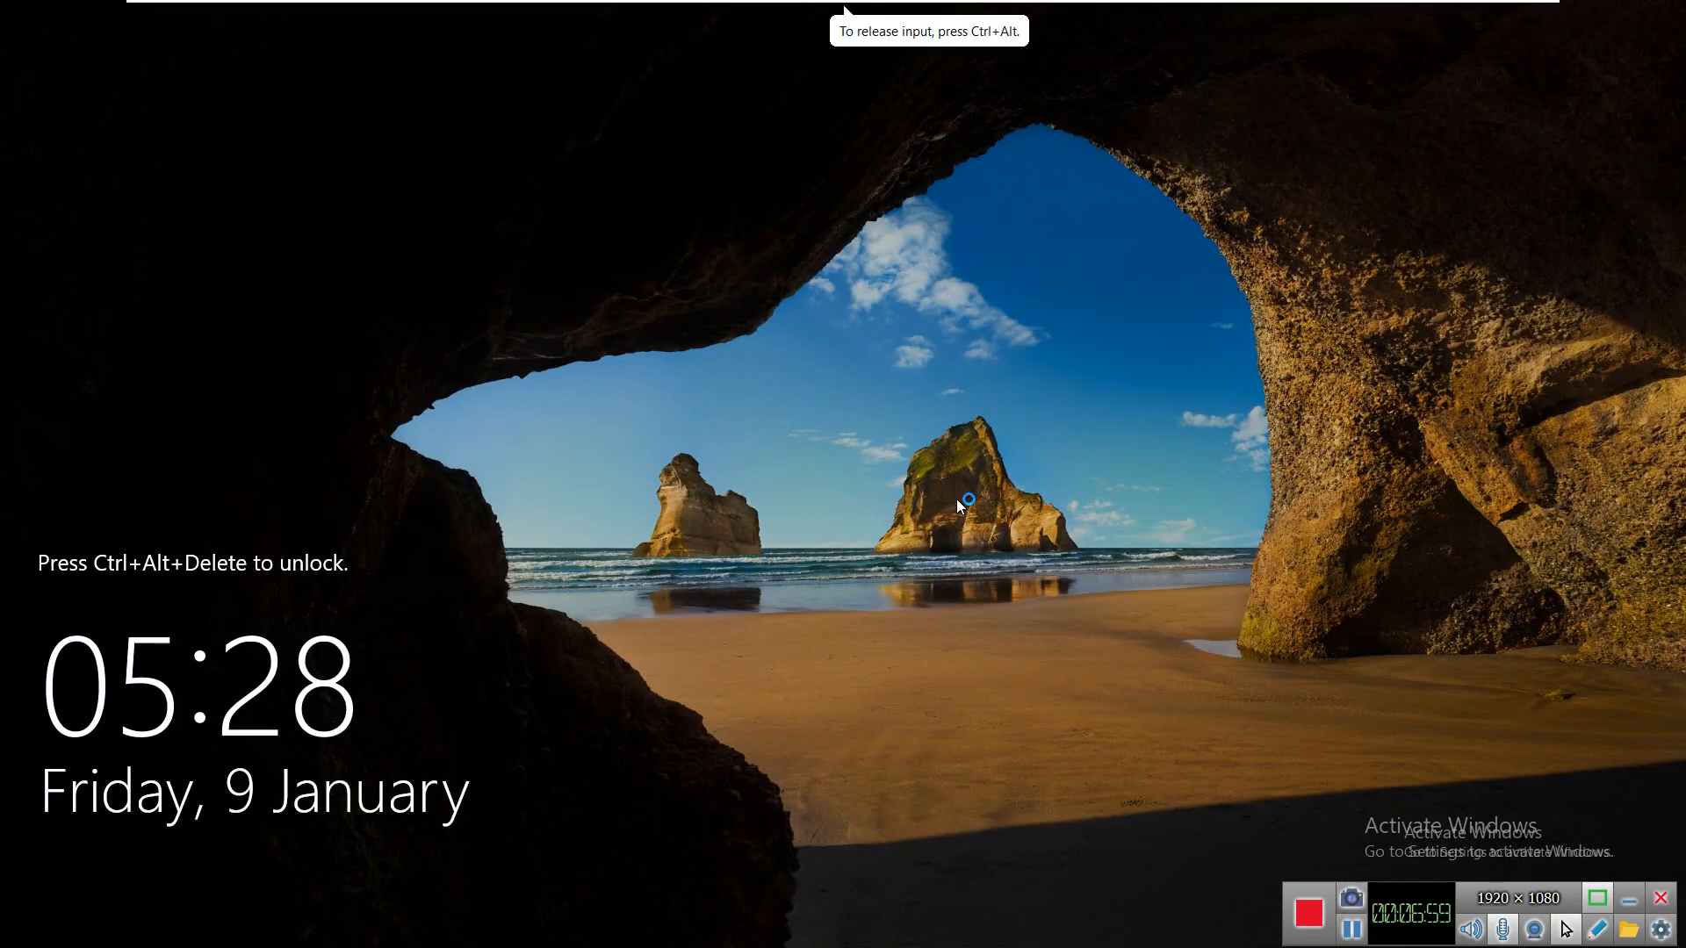
{"action": "key", "text": "ctrl+alt+Delete"}
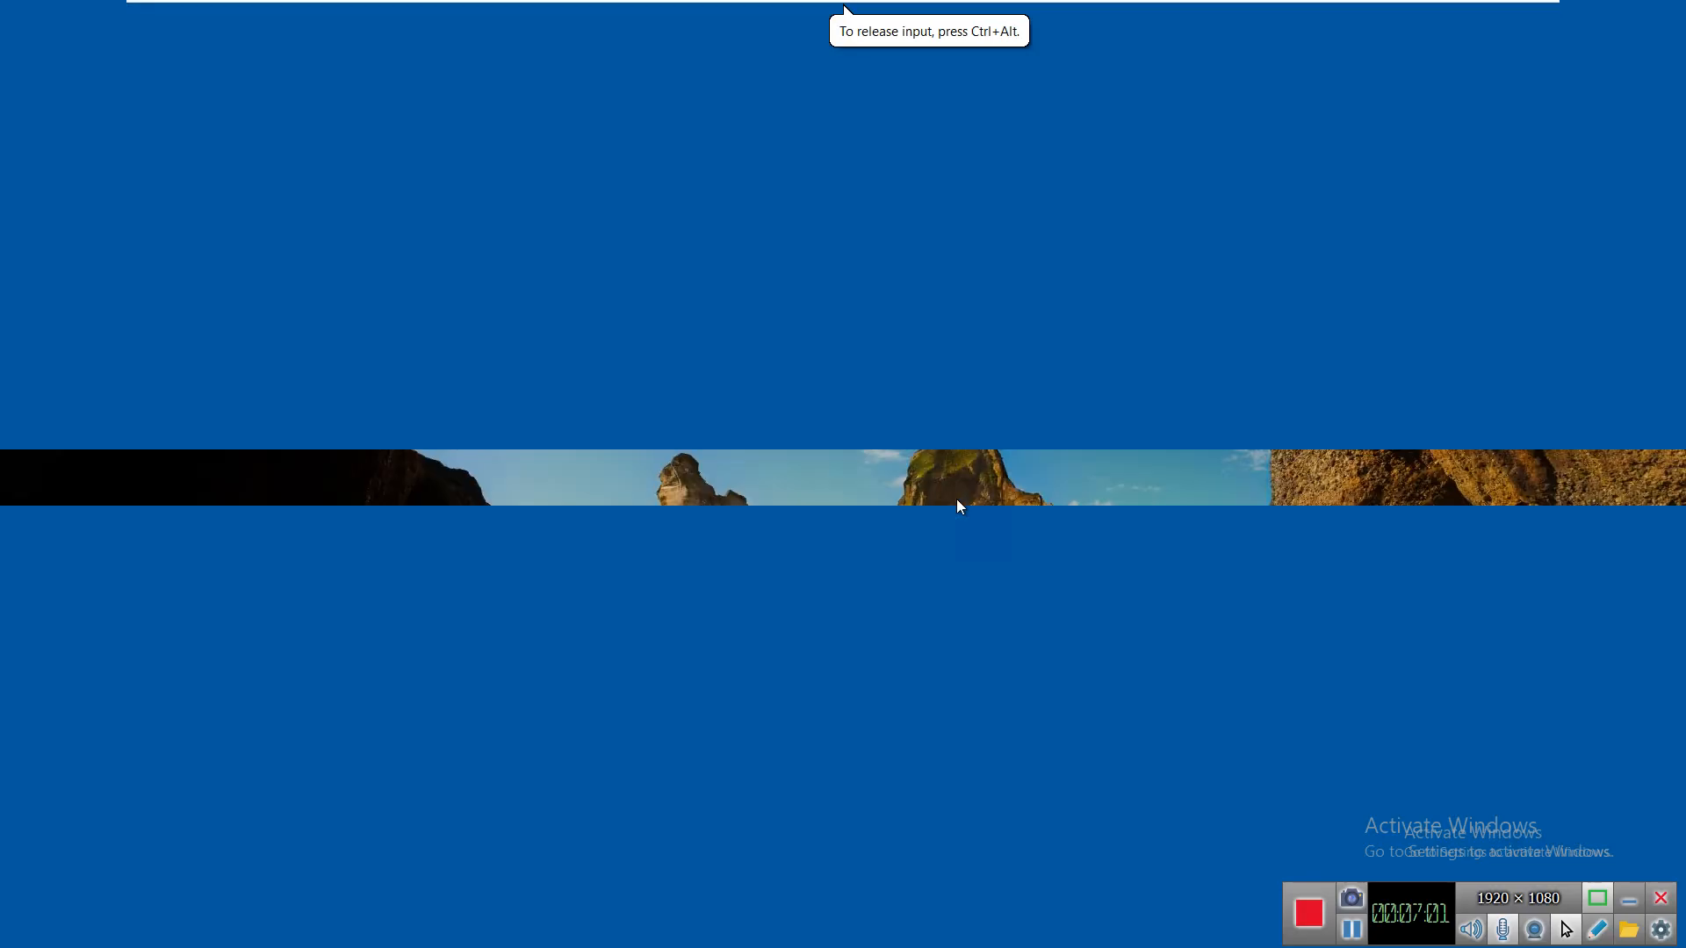
{"action": "type", "text": "*****"}
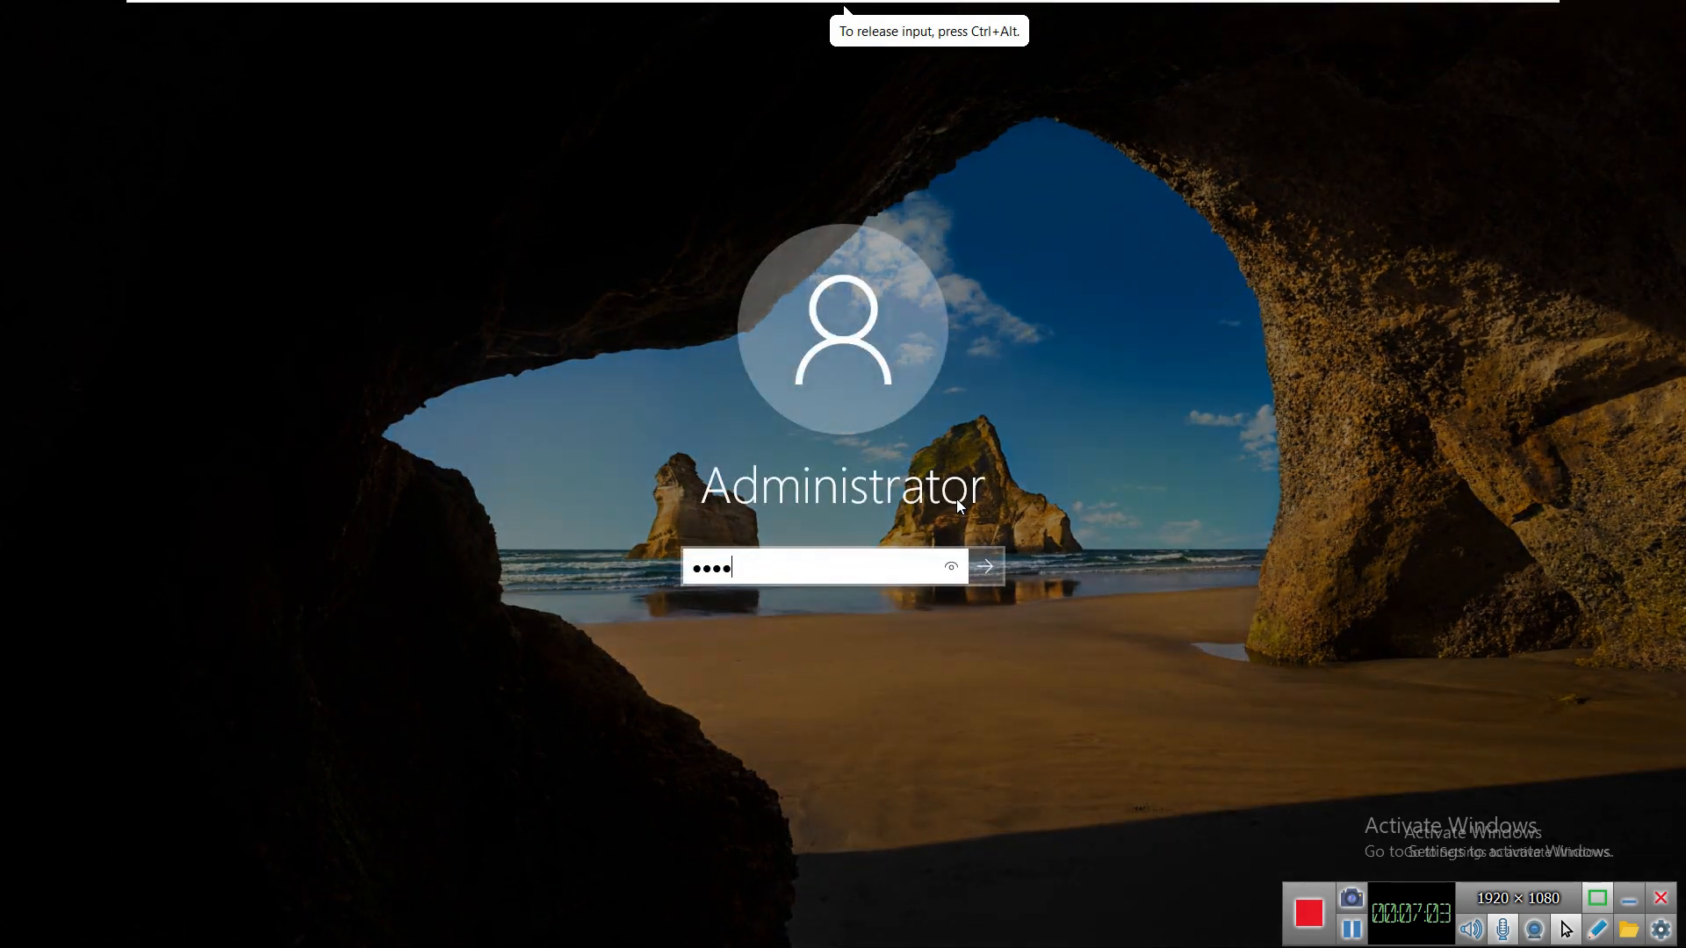
{"action": "key", "text": "Return"}
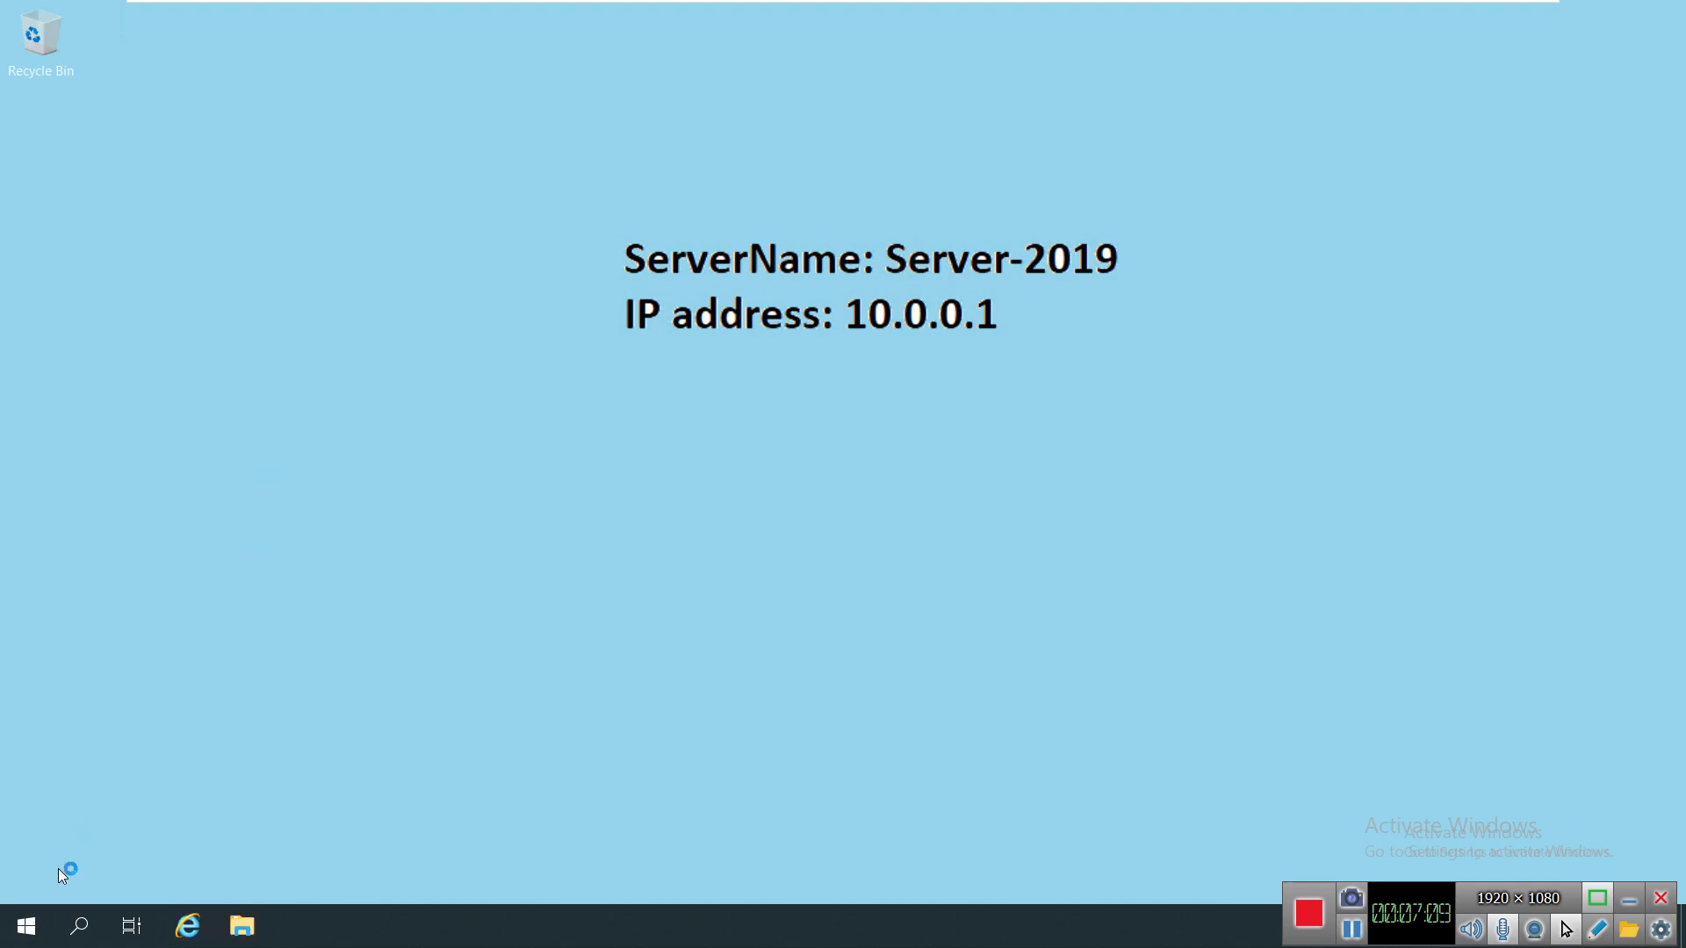
Step: Pin Hyper-V Manager from the Windows Administrative Tools to the server's taskbar
{"action": "left_click", "coordinate": [31, 920]}
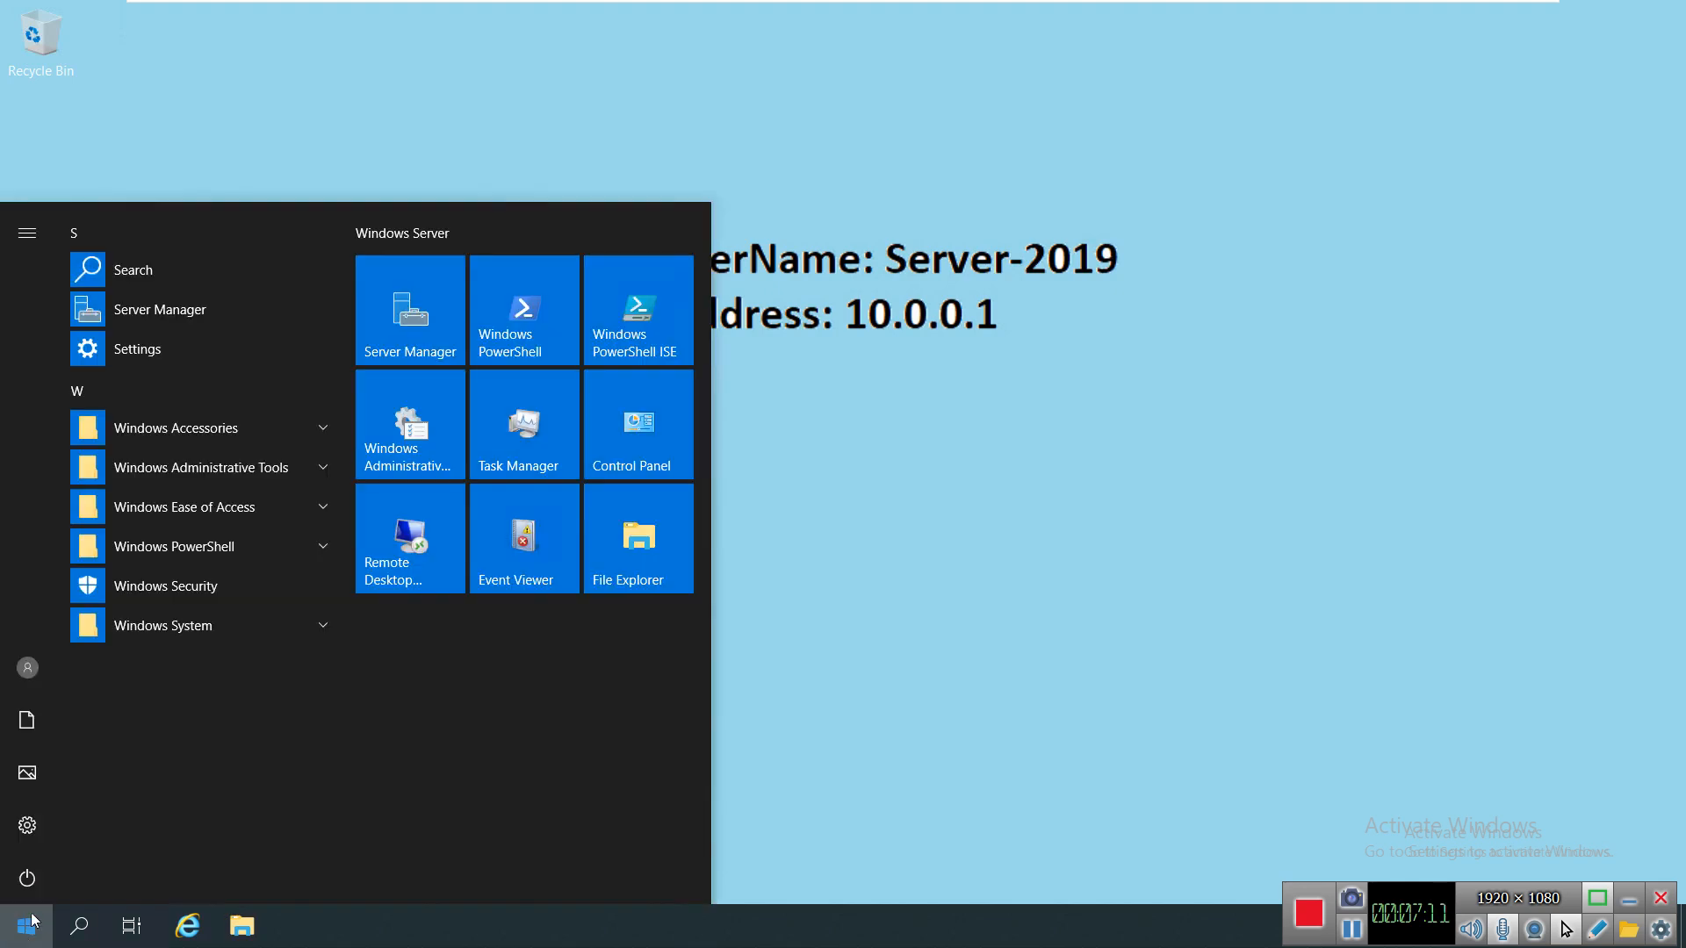
{"action": "left_click", "coordinate": [242, 466]}
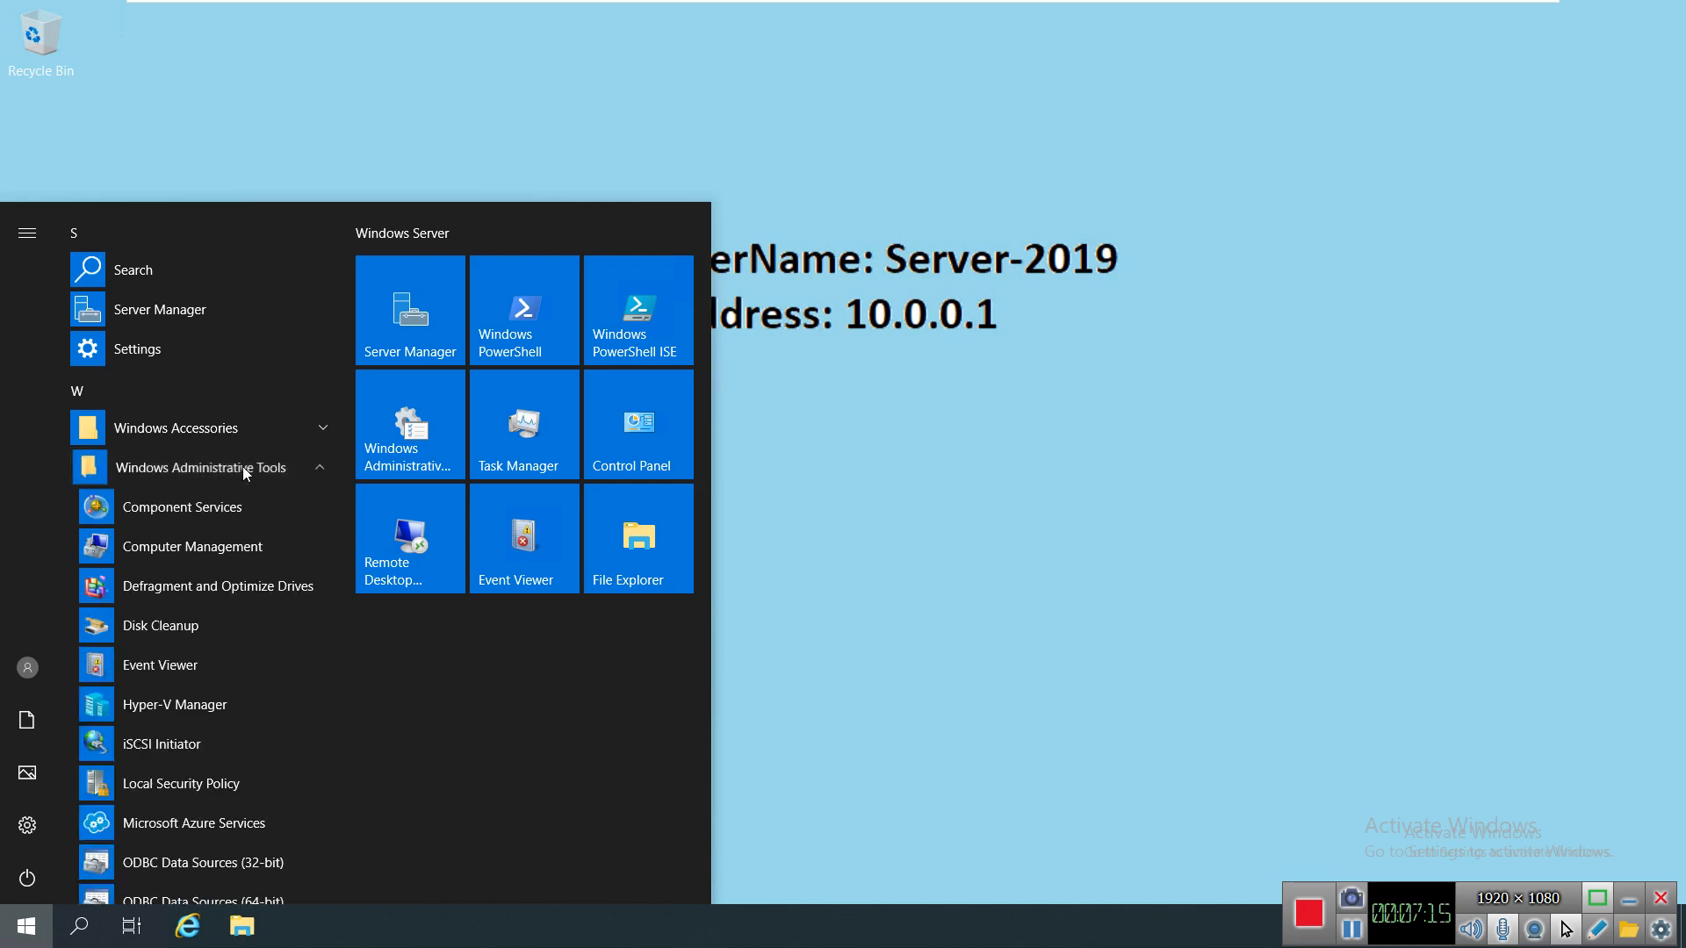
{"action": "scroll", "coordinate": [180, 718], "scroll_direction": "down", "scroll_amount": 1}
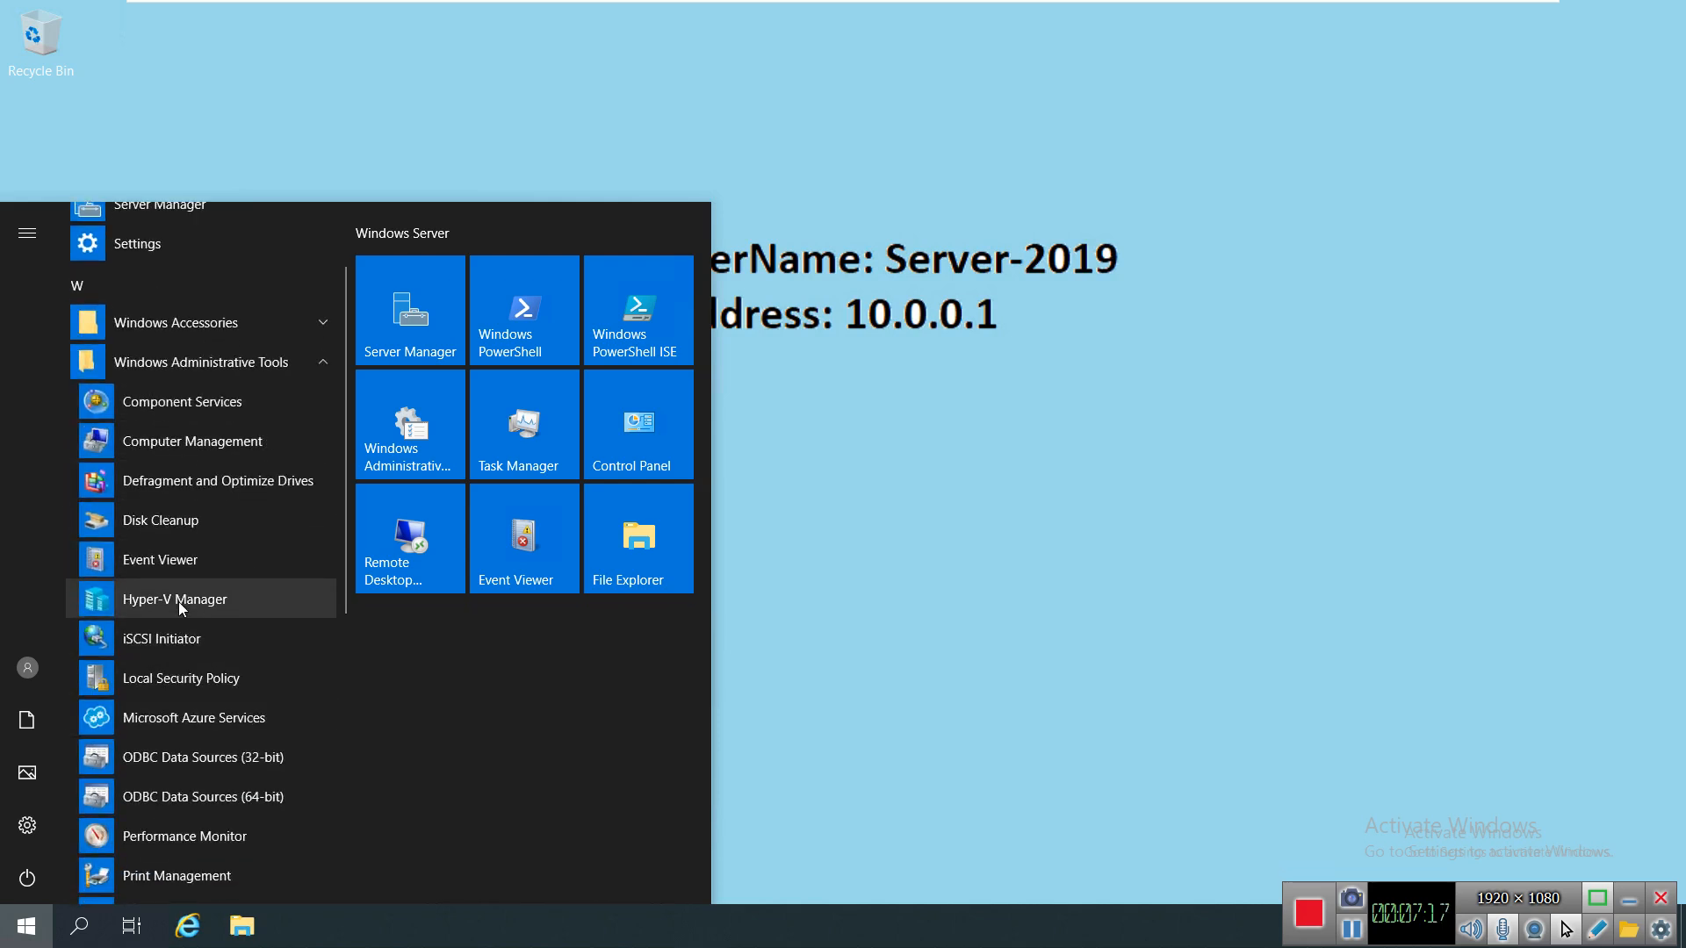
{"action": "right_click", "coordinate": [224, 612]}
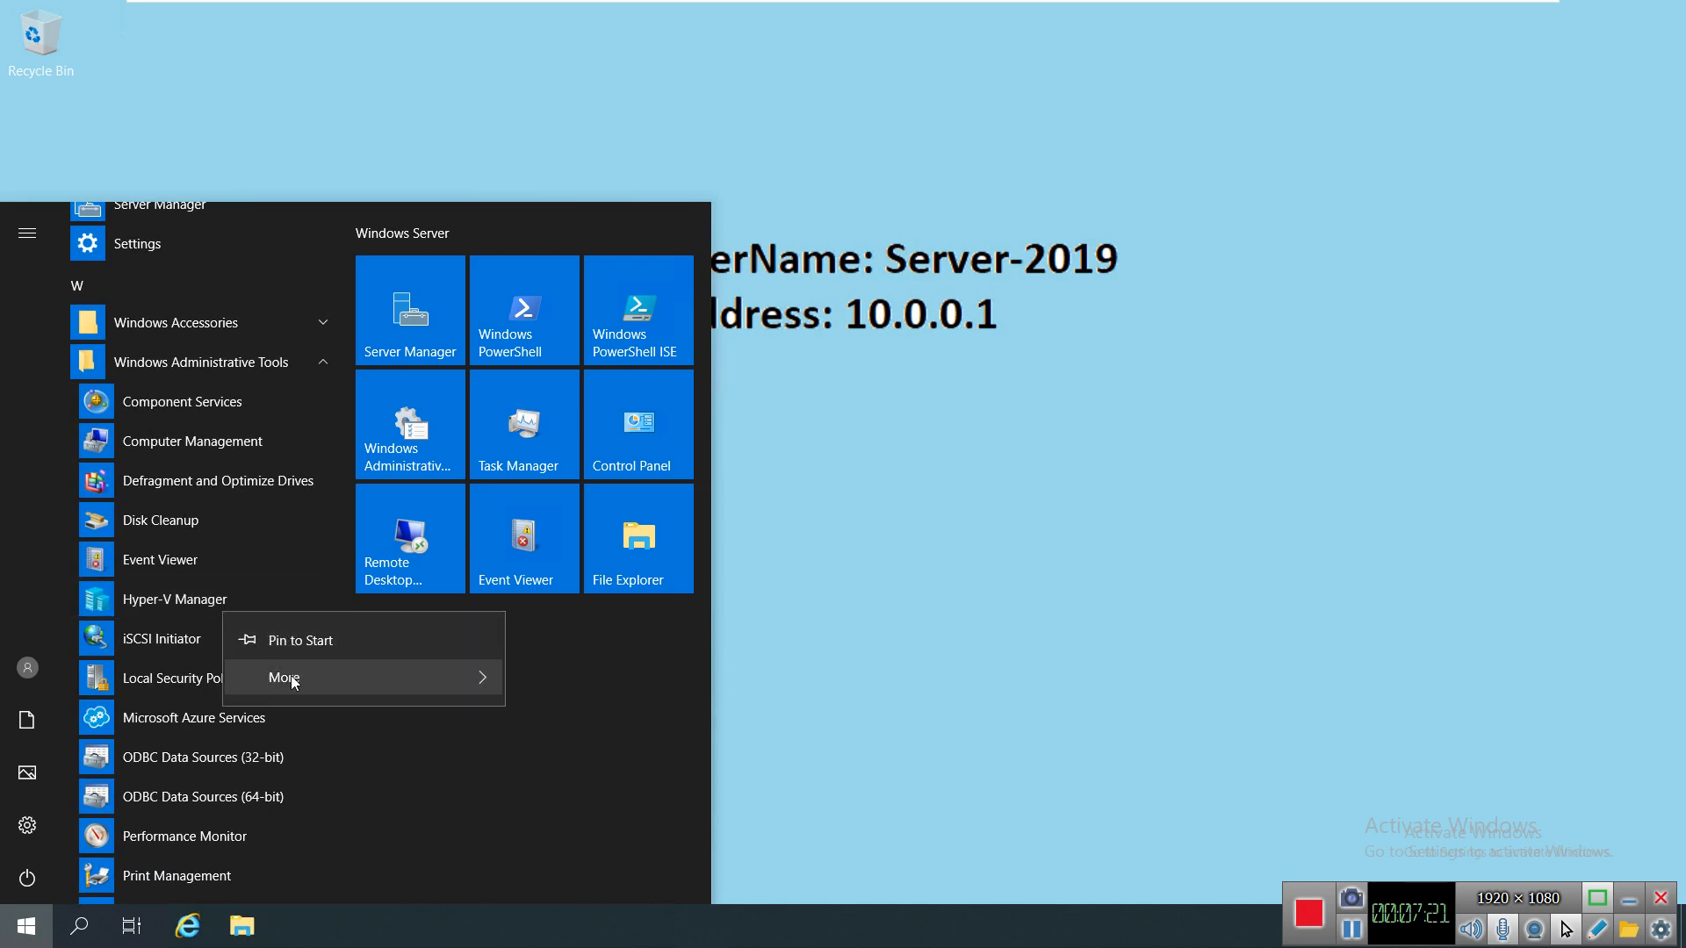
{"action": "mouse_move", "coordinate": [293, 681]}
{"action": "left_click", "coordinate": [673, 684]}
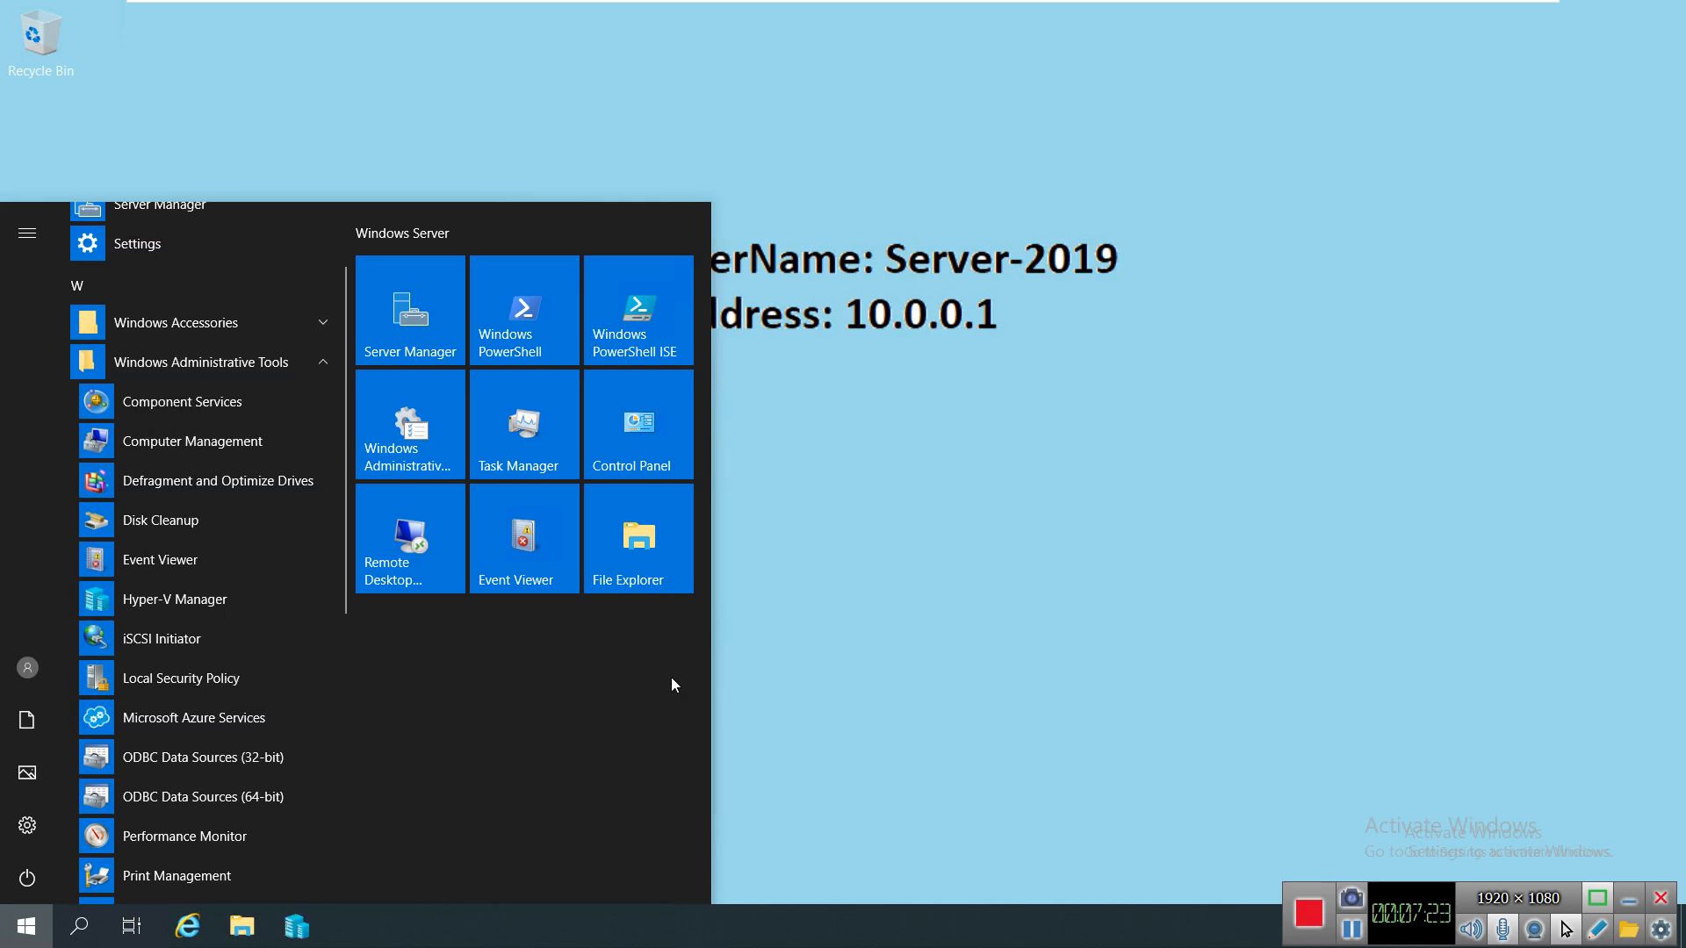
{"action": "left_click", "coordinate": [868, 608]}
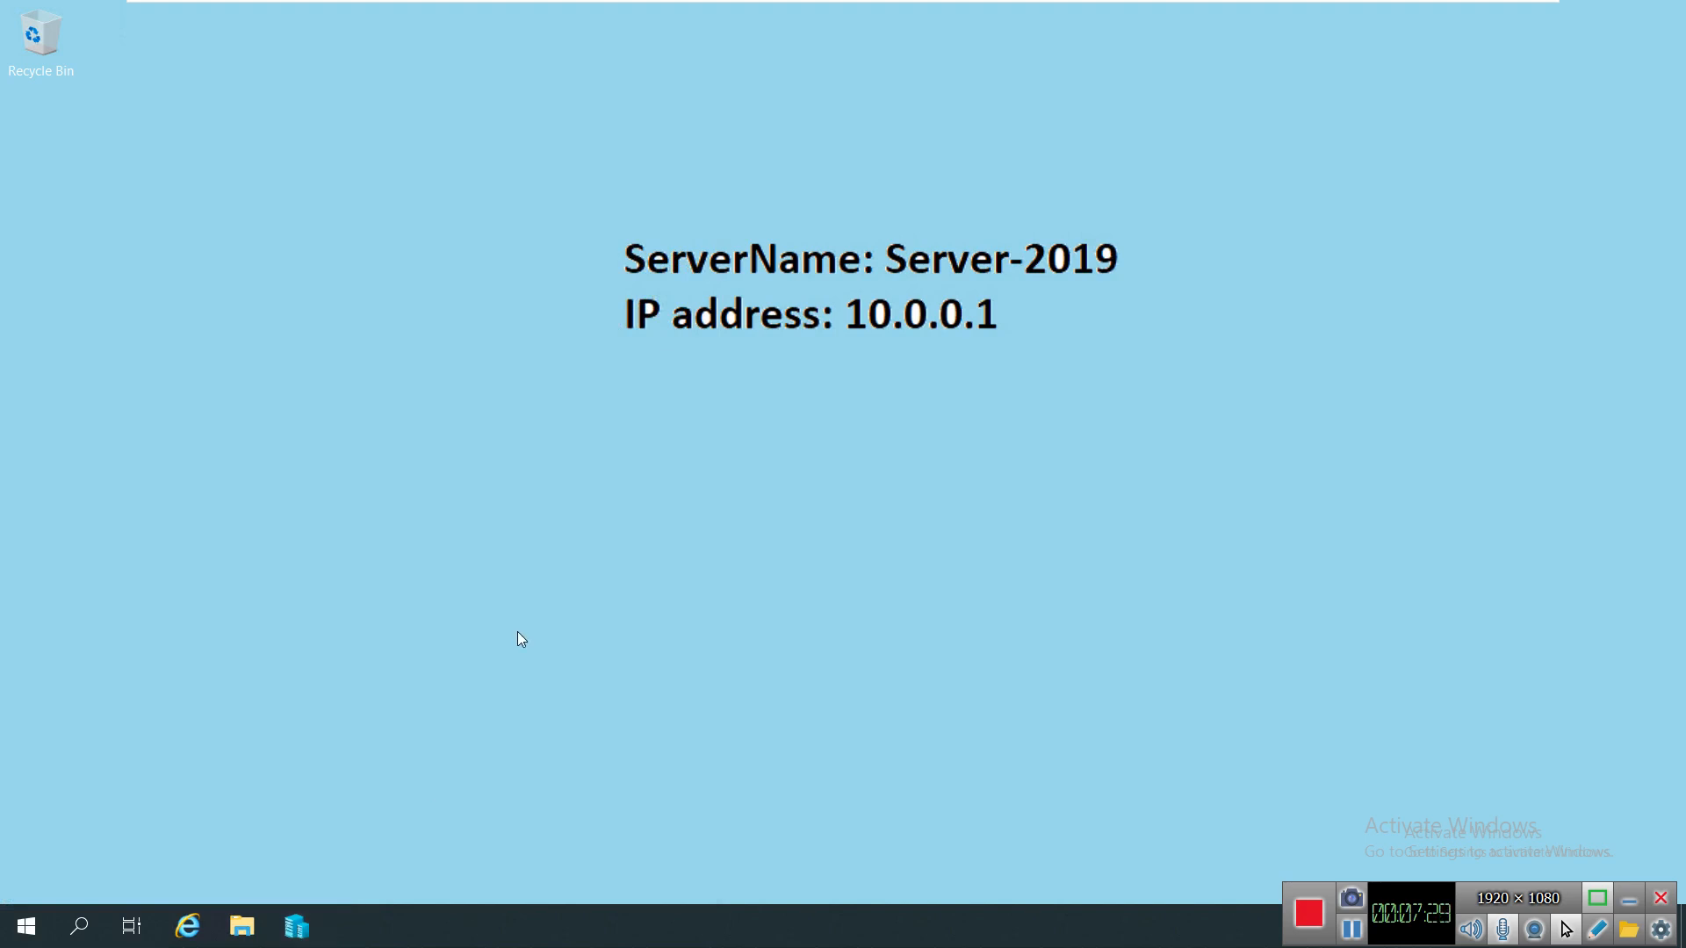
Step: Switch to the Win-10 virtual machine and open its Control Panel by running the control command
{"action": "mouse_move", "coordinate": [1019, 4]}
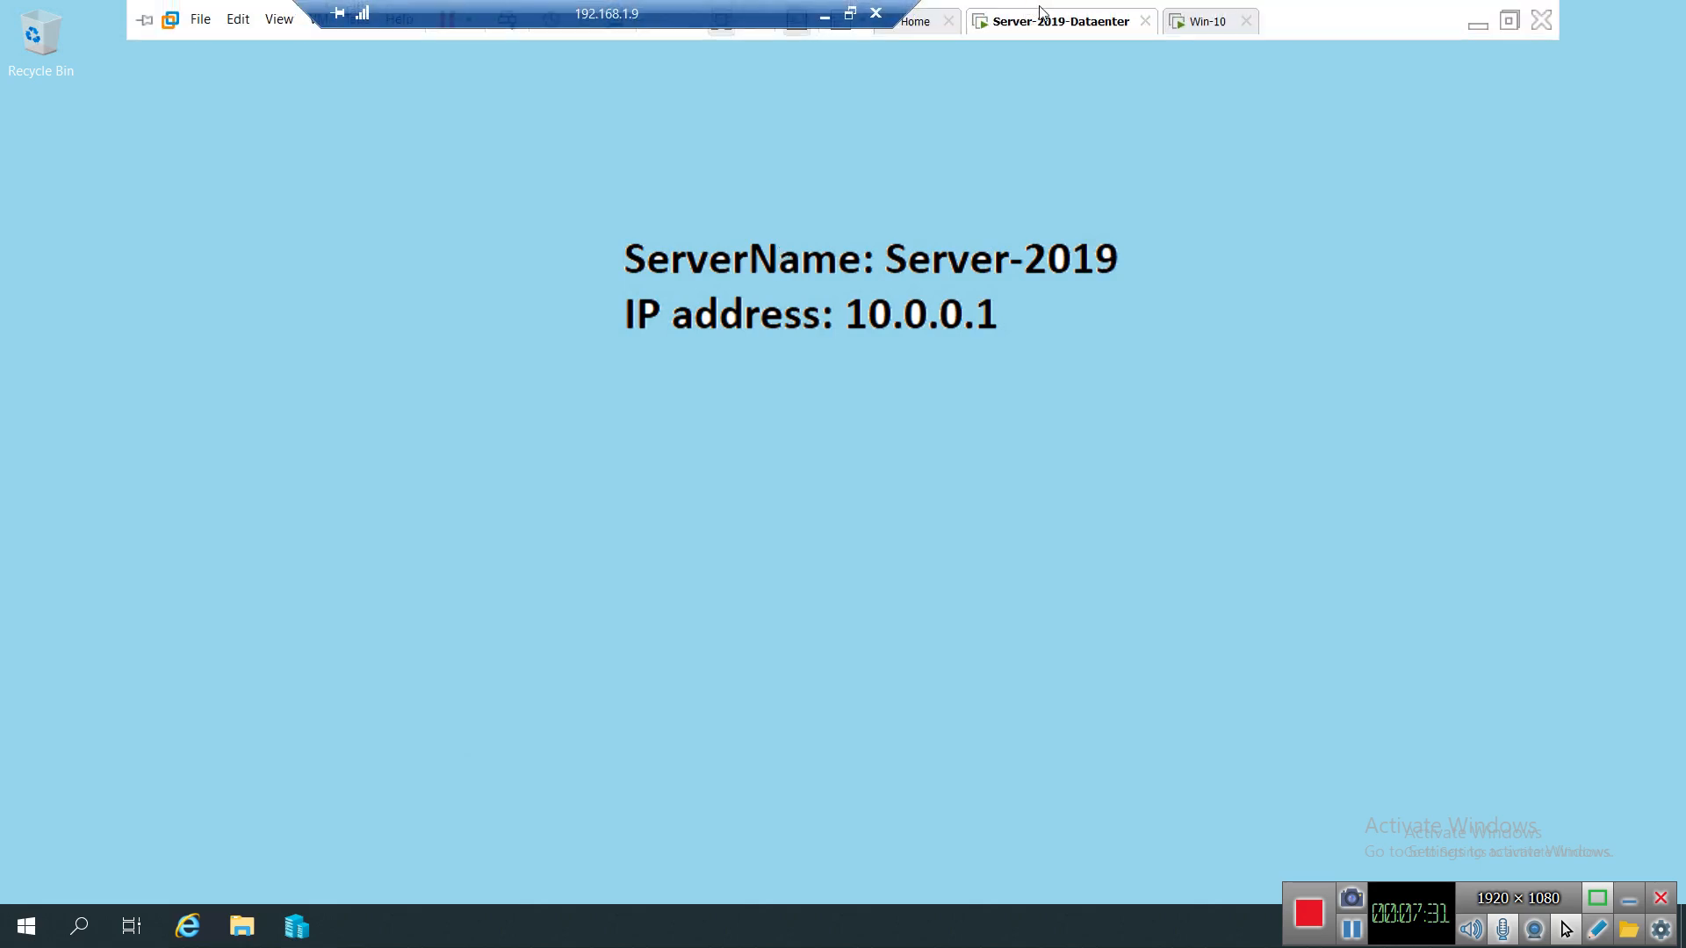
{"action": "left_click", "coordinate": [1199, 21]}
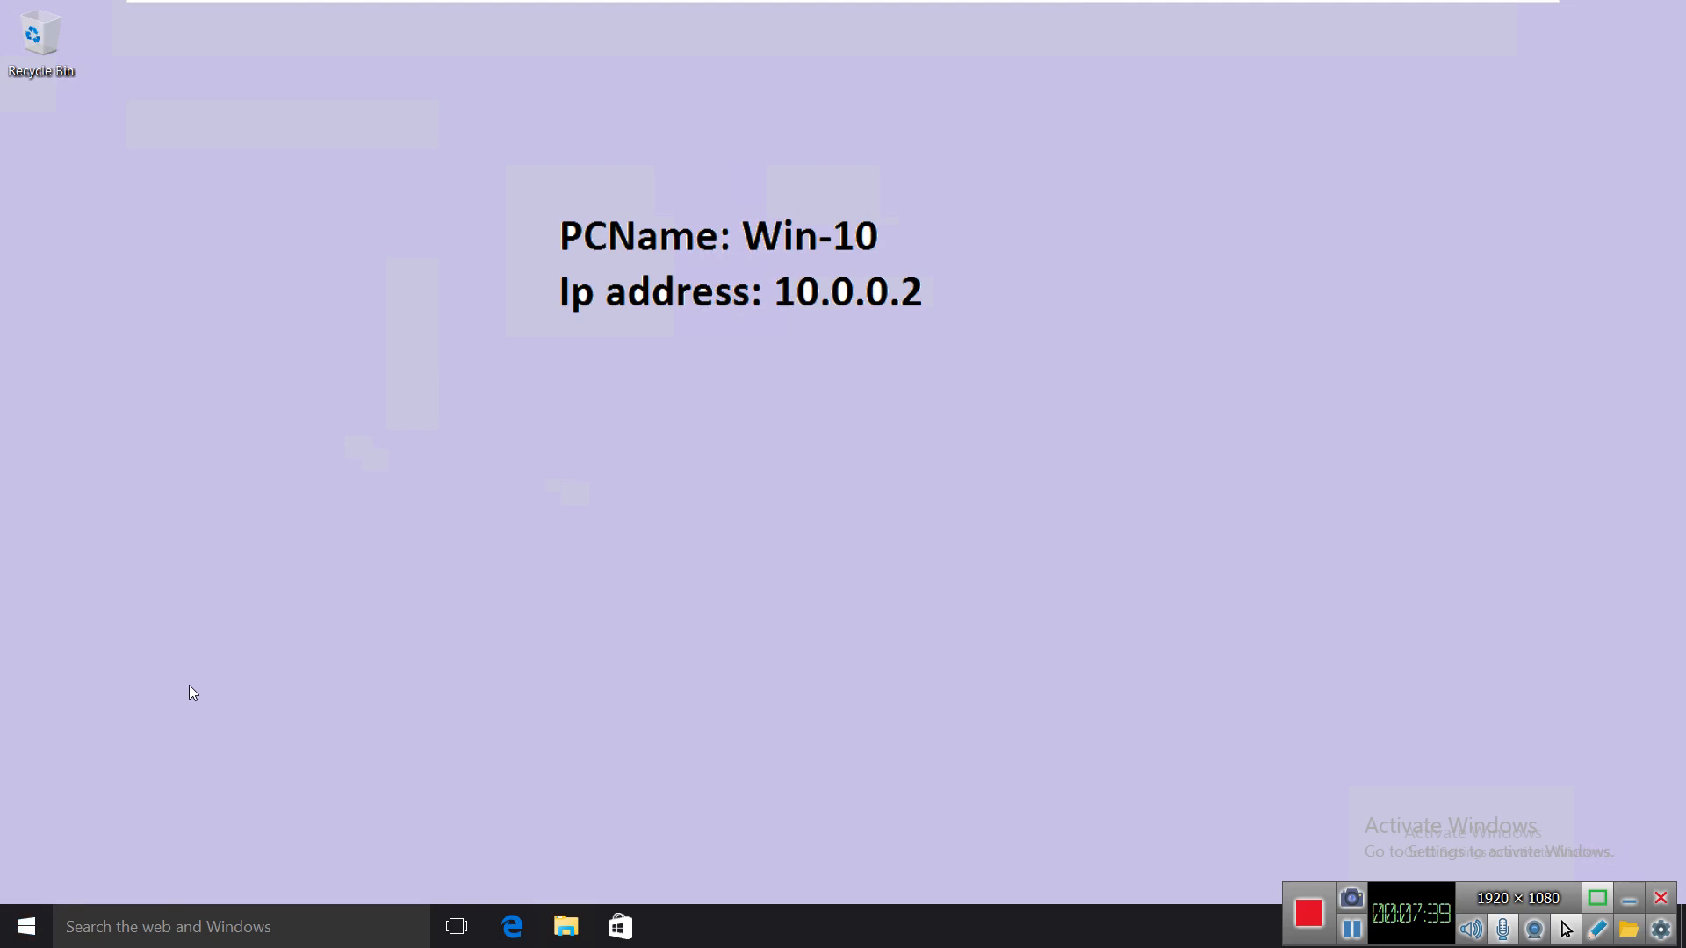
{"action": "right_click", "coordinate": [30, 929]}
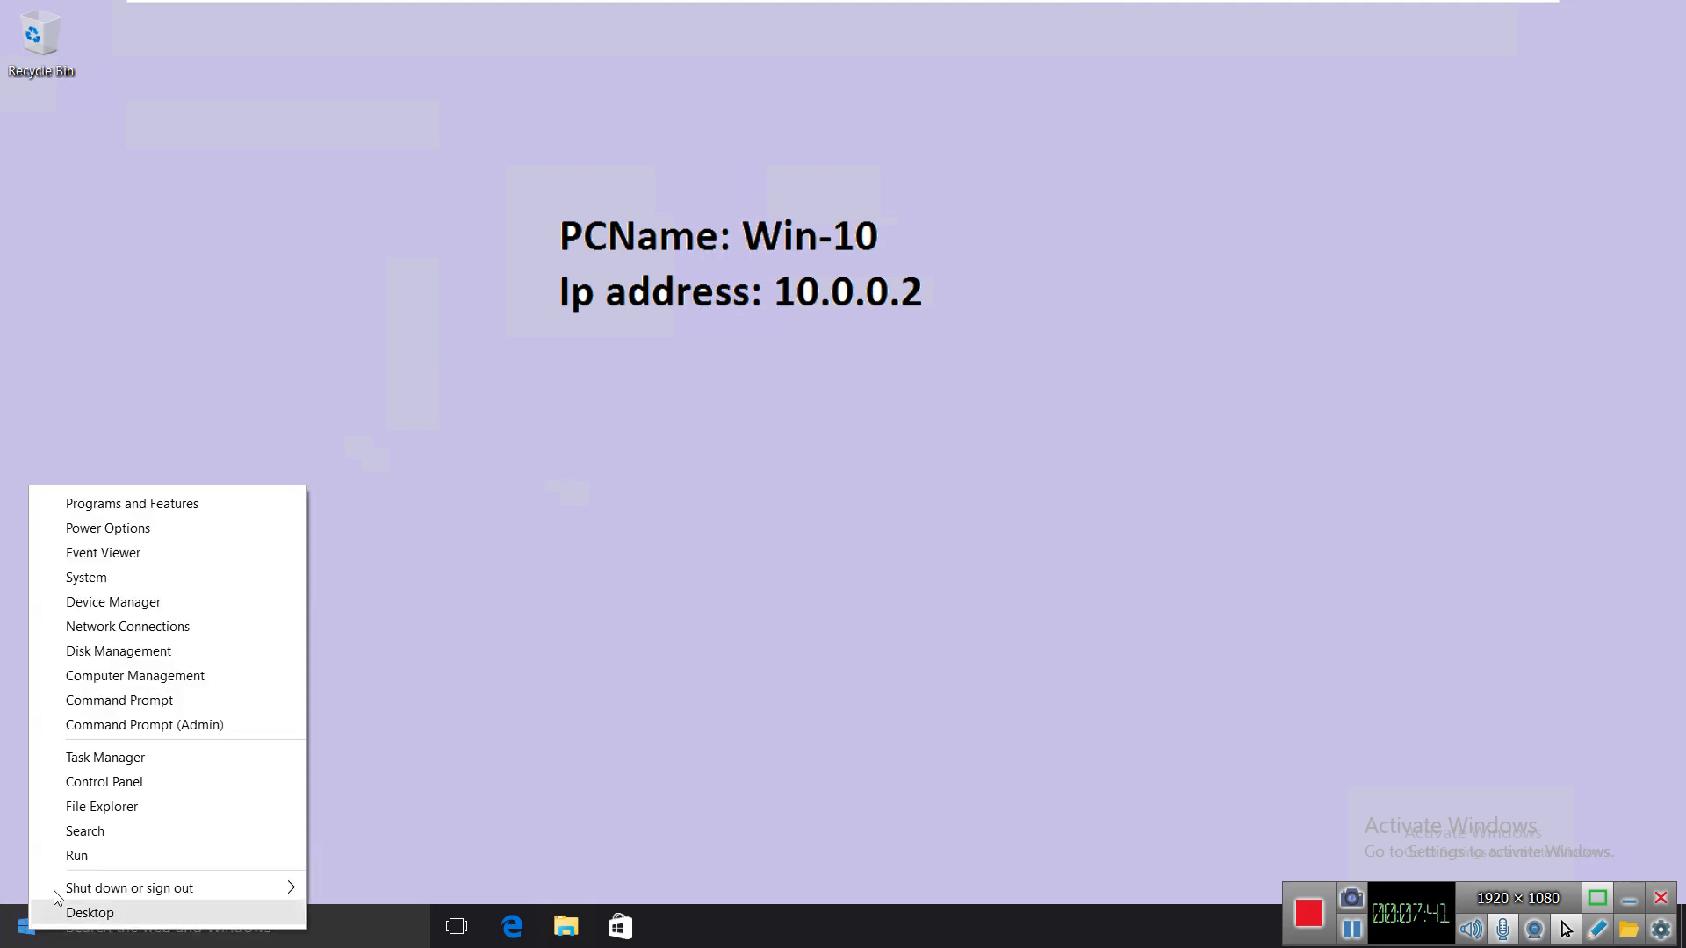
{"action": "left_click", "coordinate": [70, 856]}
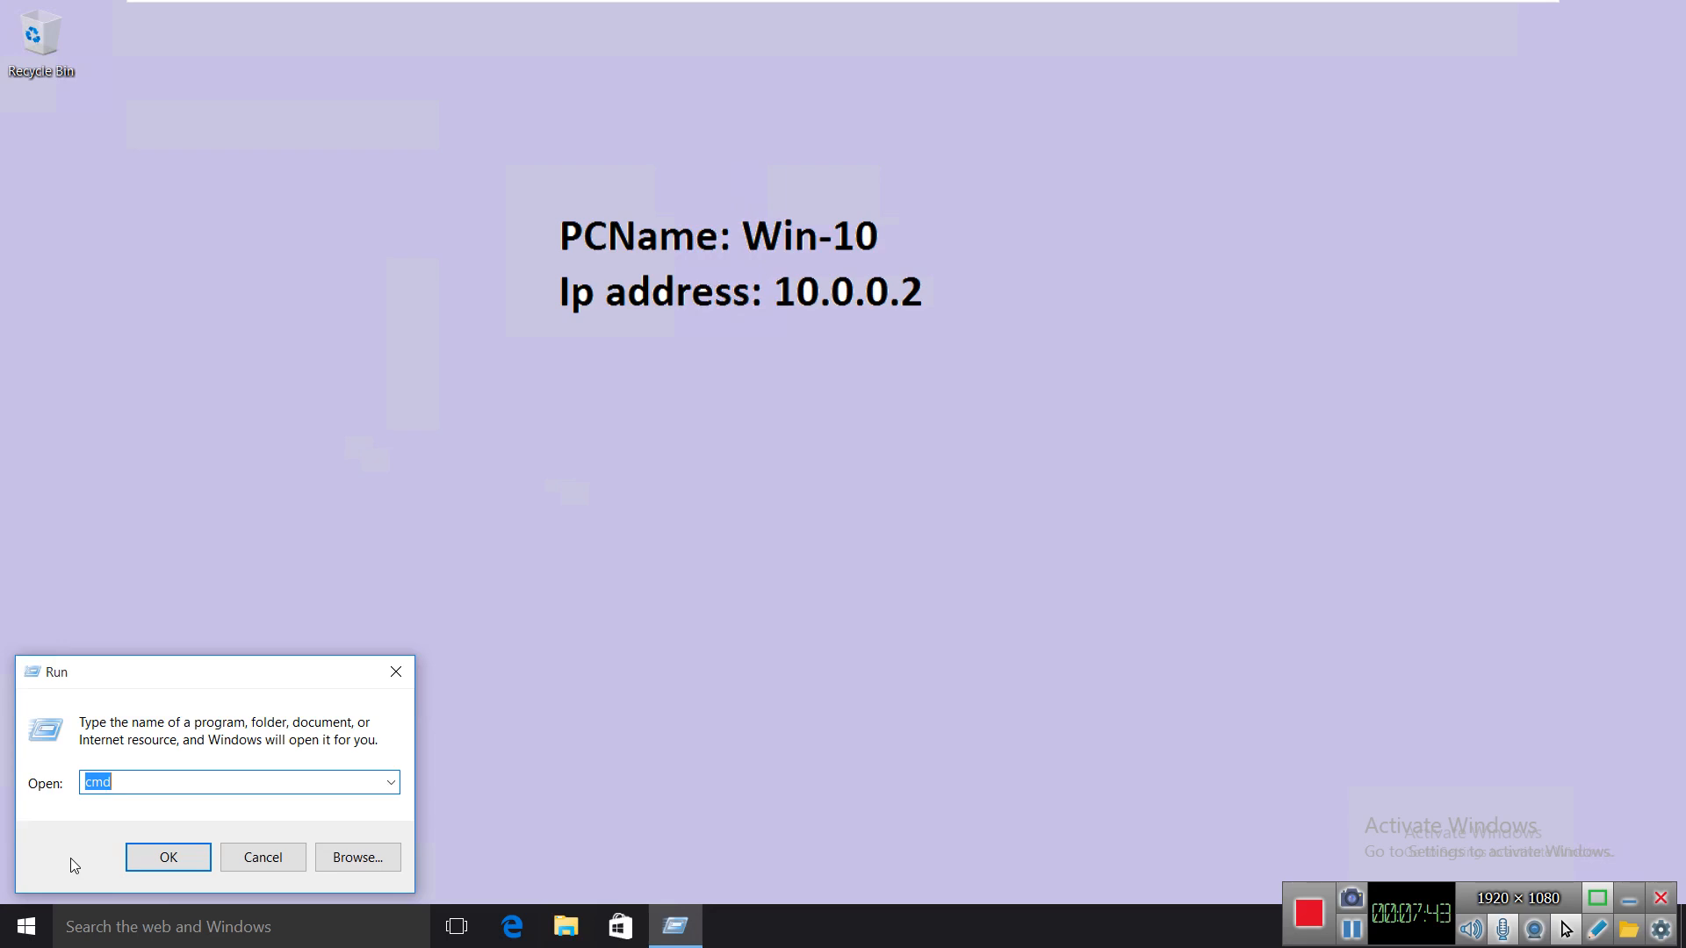
{"action": "type", "text": "control"}
{"action": "key", "text": "Return"}
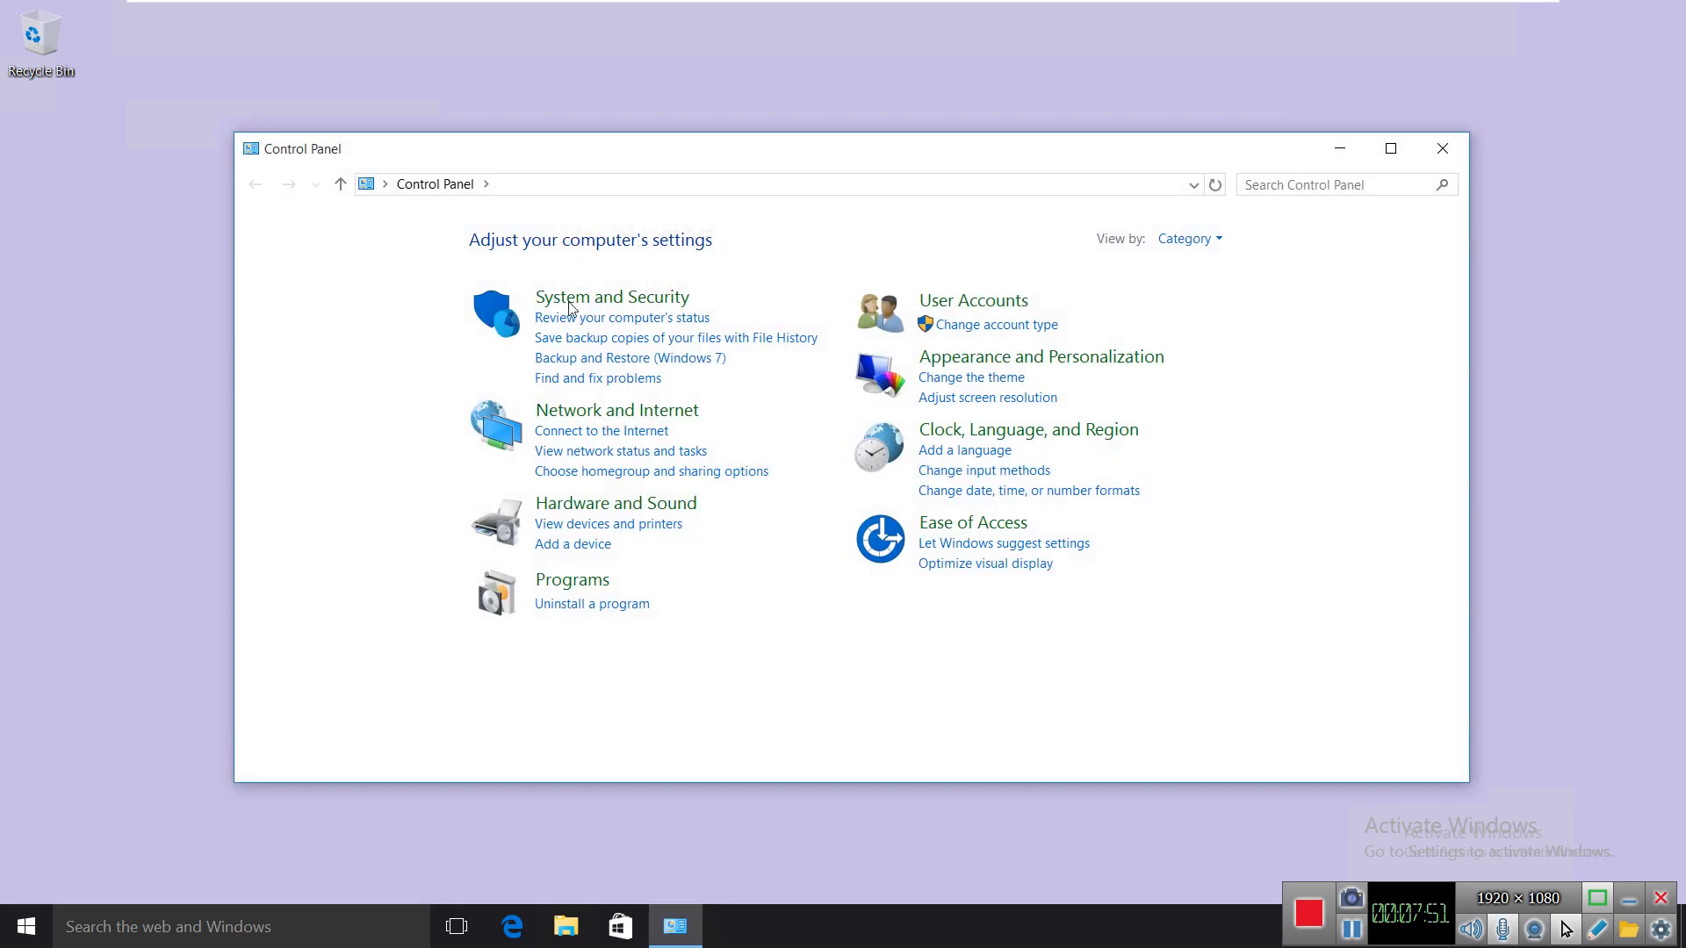
Step: Show the Control Panel items as large icons and open the Windows features list from Programs and Features
{"action": "left_click", "coordinate": [1182, 235]}
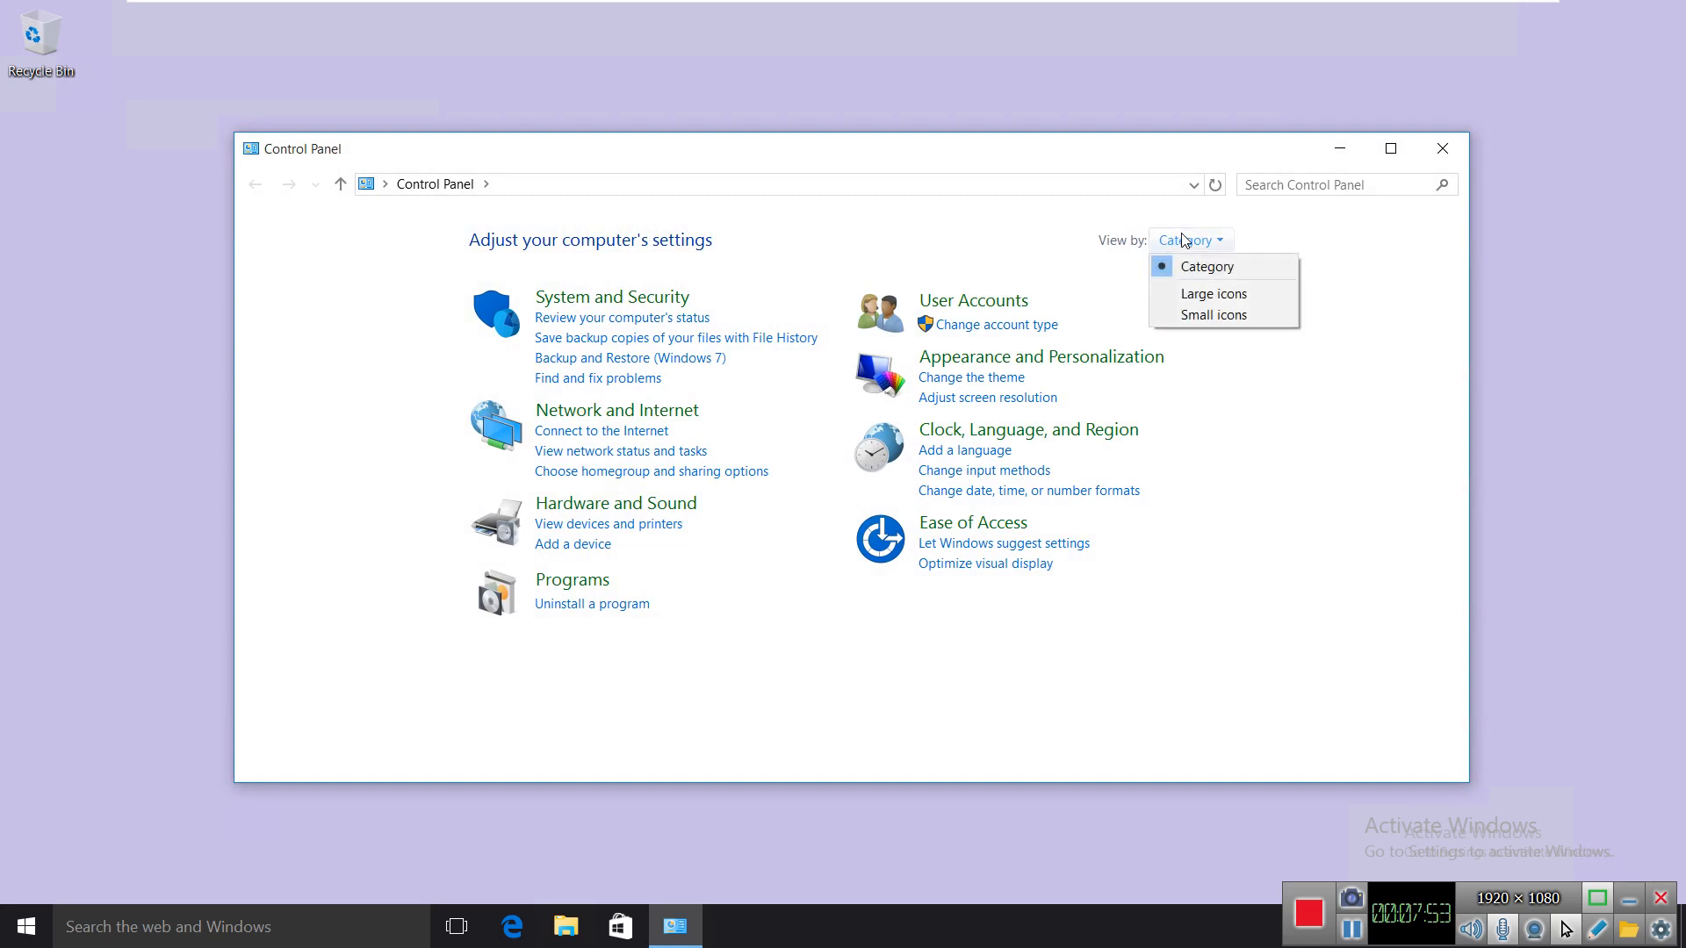
{"action": "left_click", "coordinate": [1207, 295]}
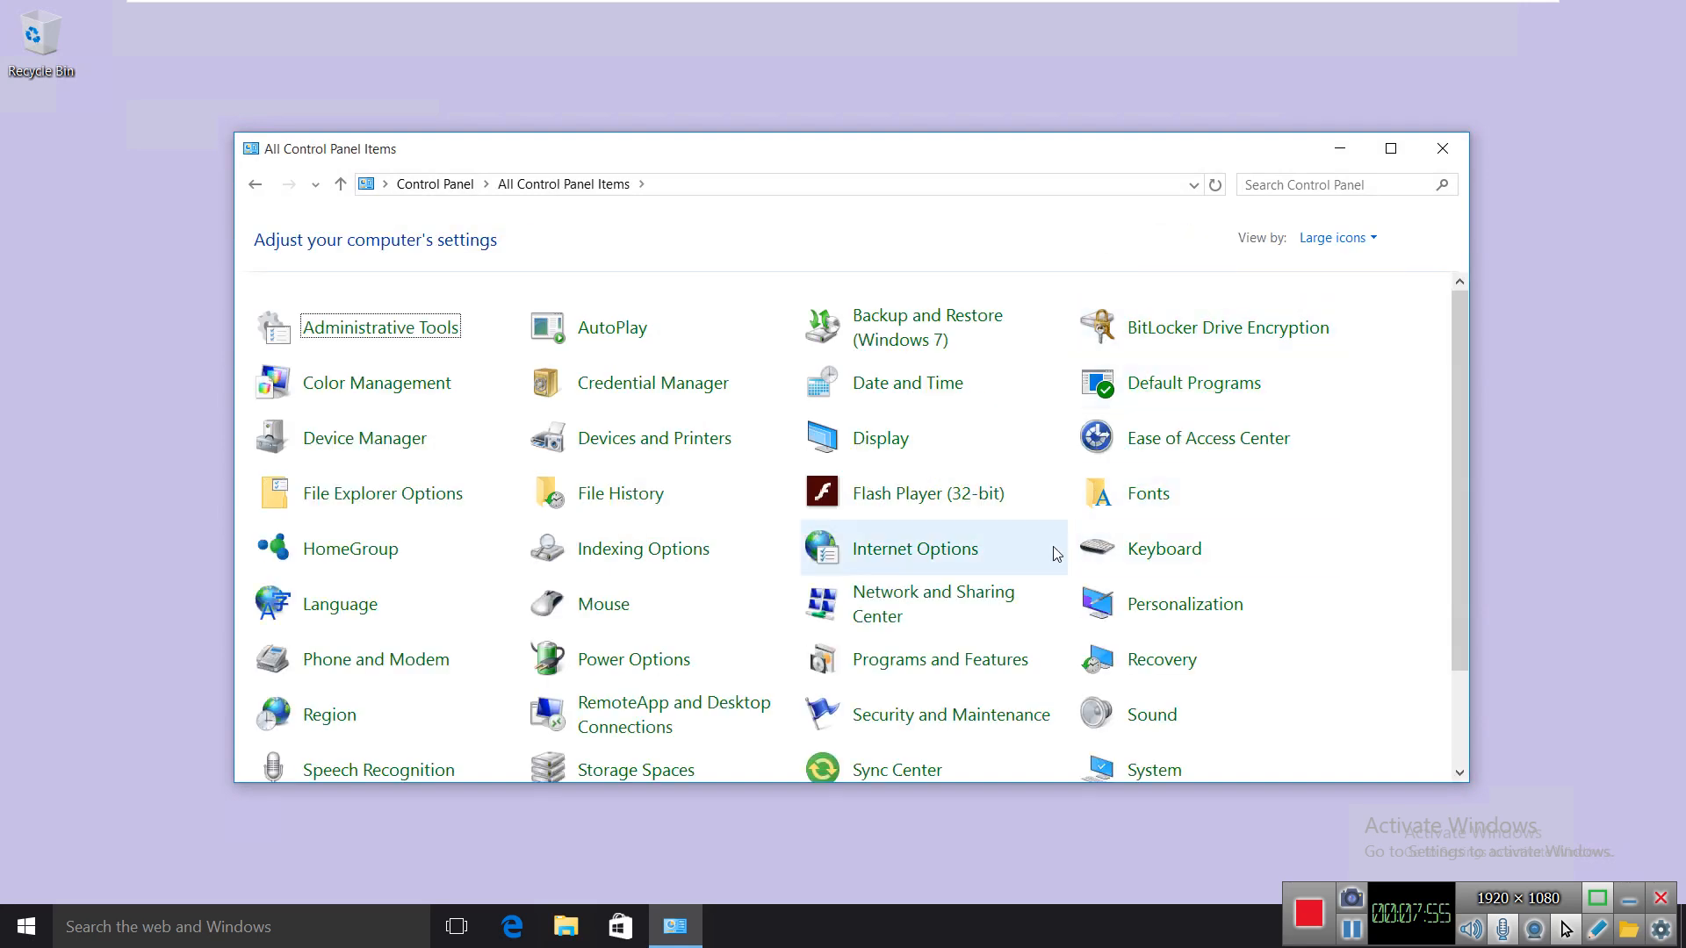
{"action": "scroll", "coordinate": [944, 560], "scroll_direction": "down", "scroll_amount": 3}
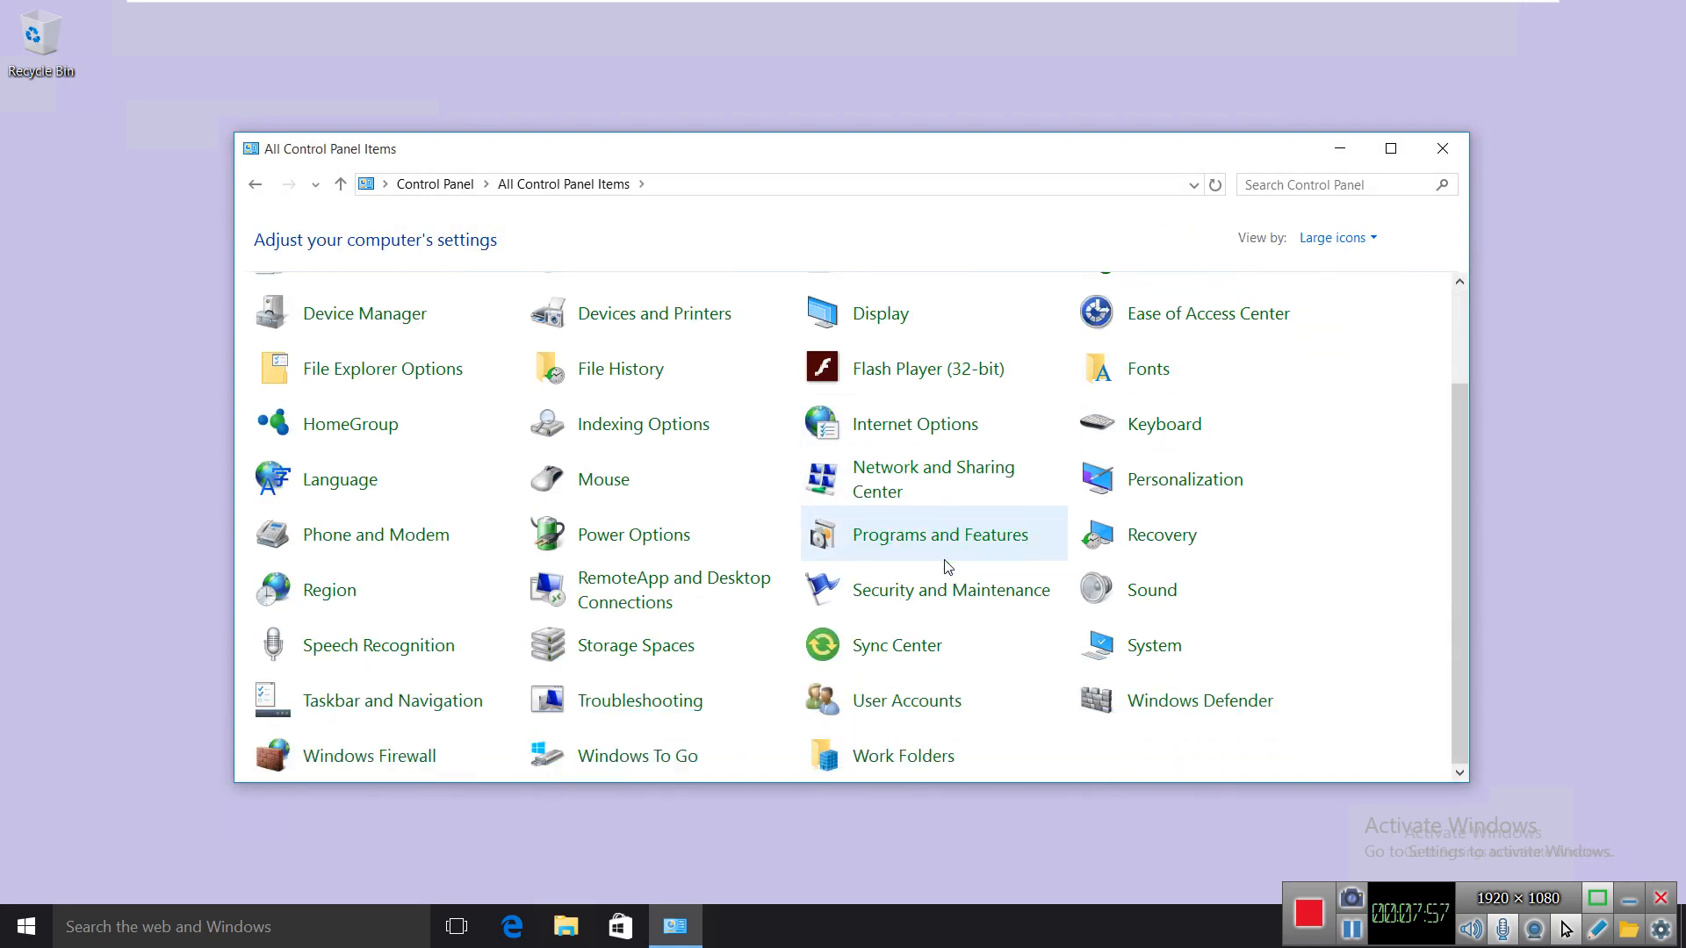
{"action": "left_click", "coordinate": [902, 537]}
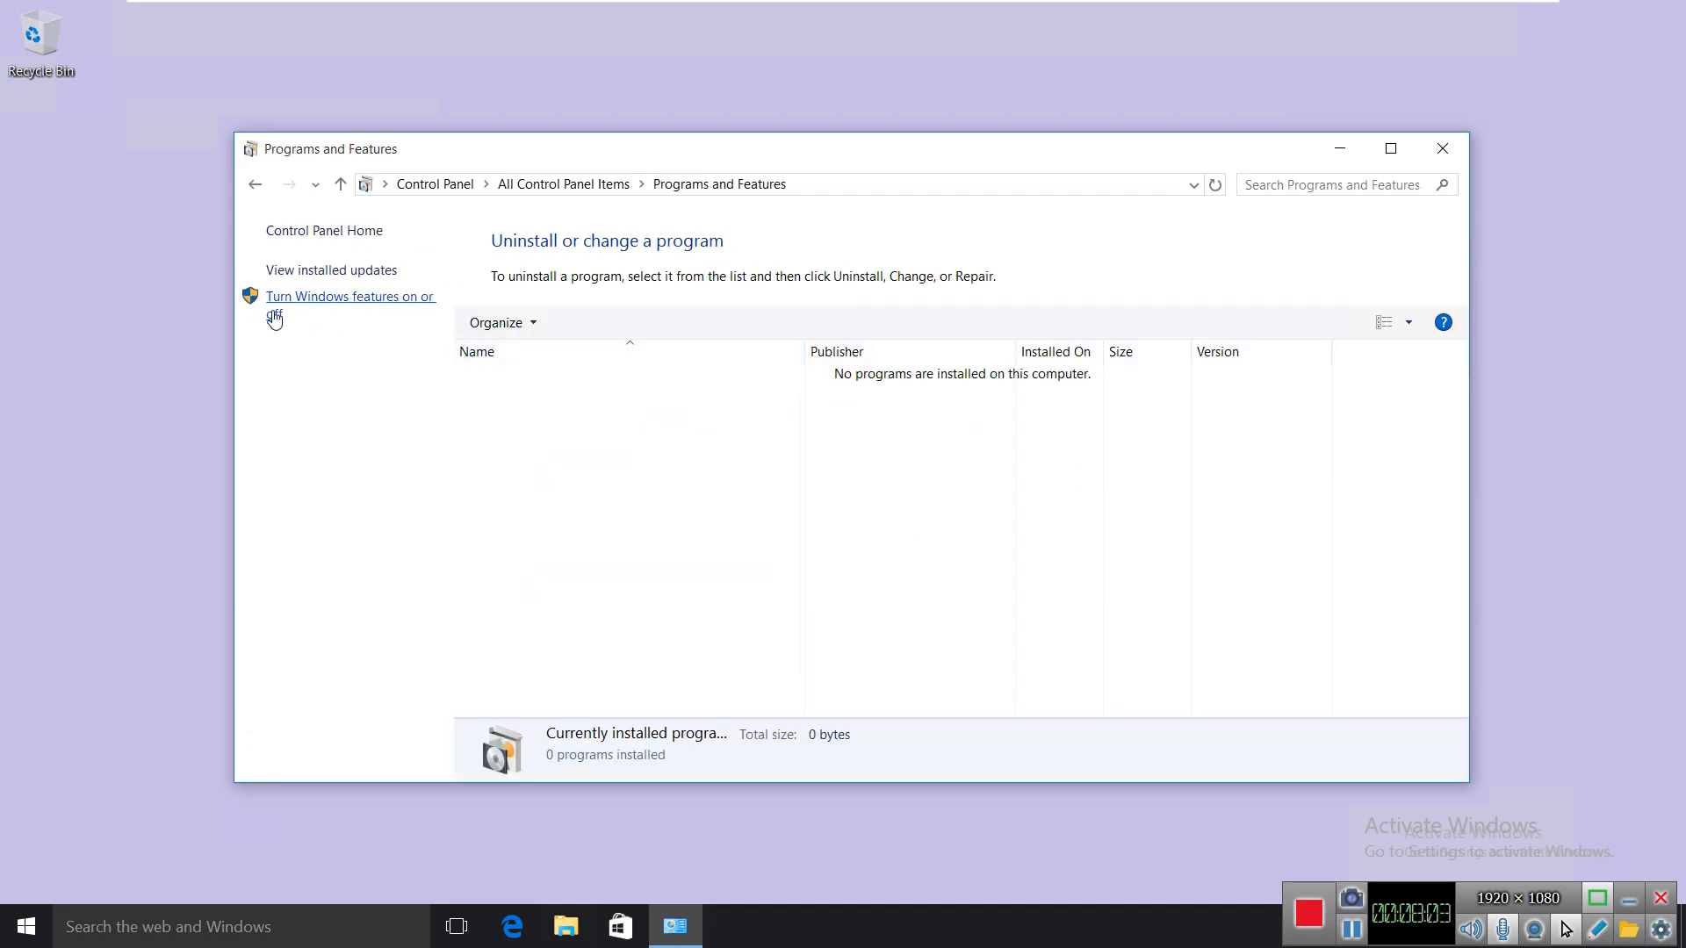
{"action": "left_click", "coordinate": [352, 304]}
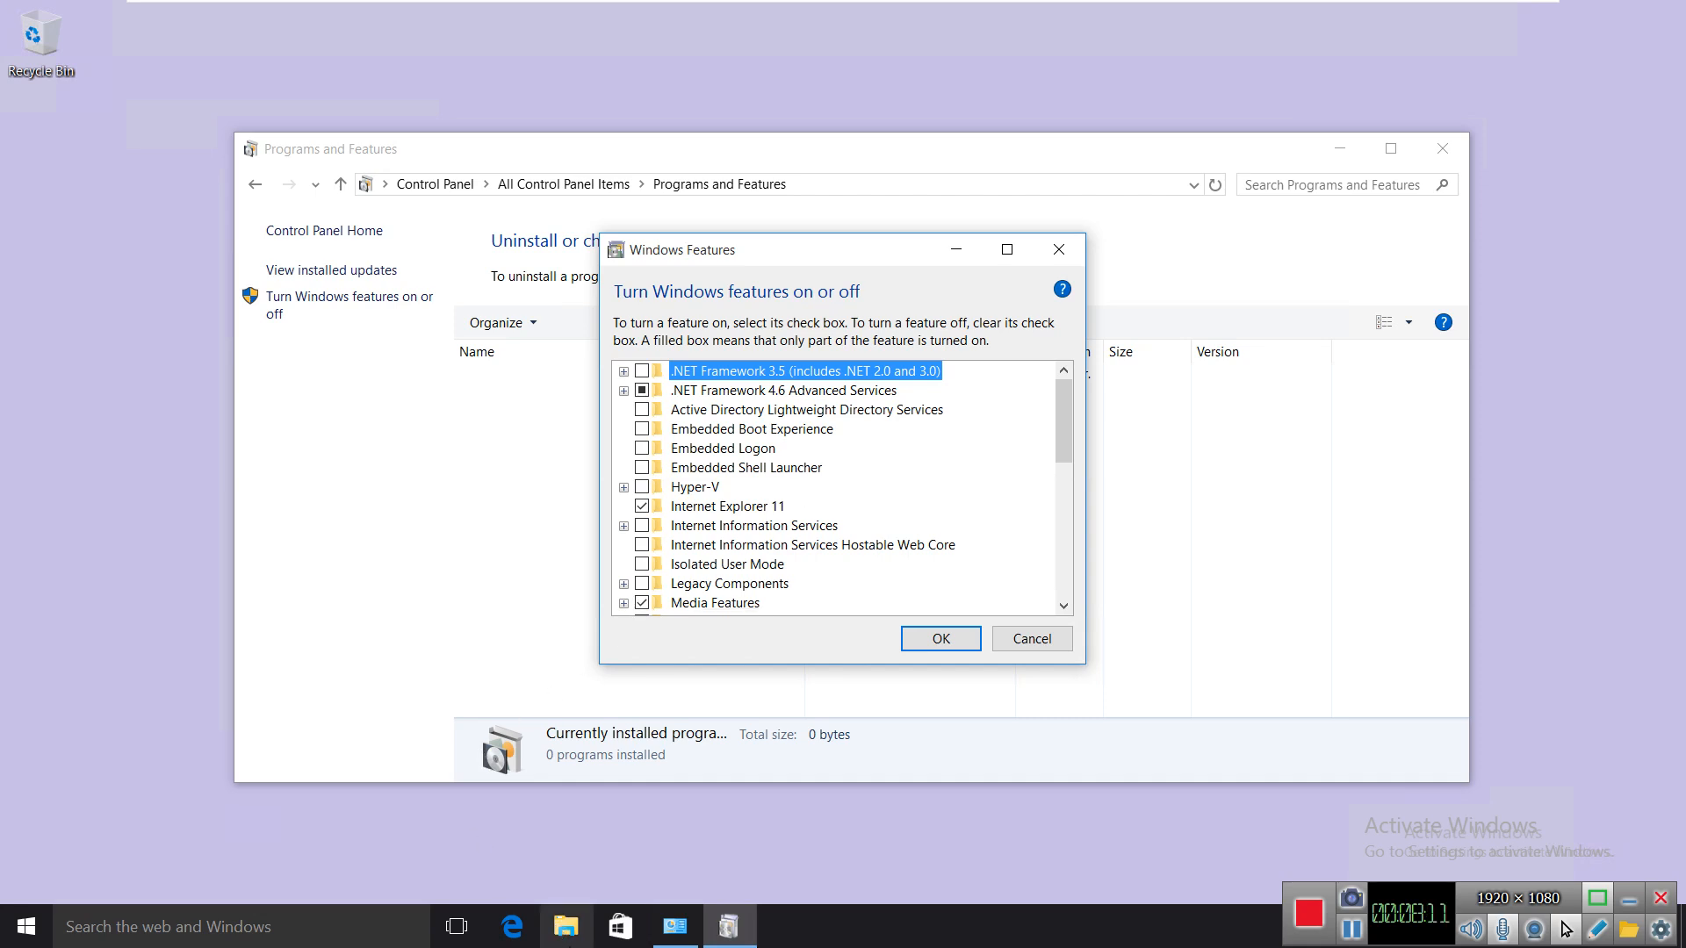
Step: Check the Windows edition in the system properties of This PC, closing the System and File Explorer windows when done
{"action": "left_click", "coordinate": [568, 942]}
{"action": "right_click", "coordinate": [331, 507]}
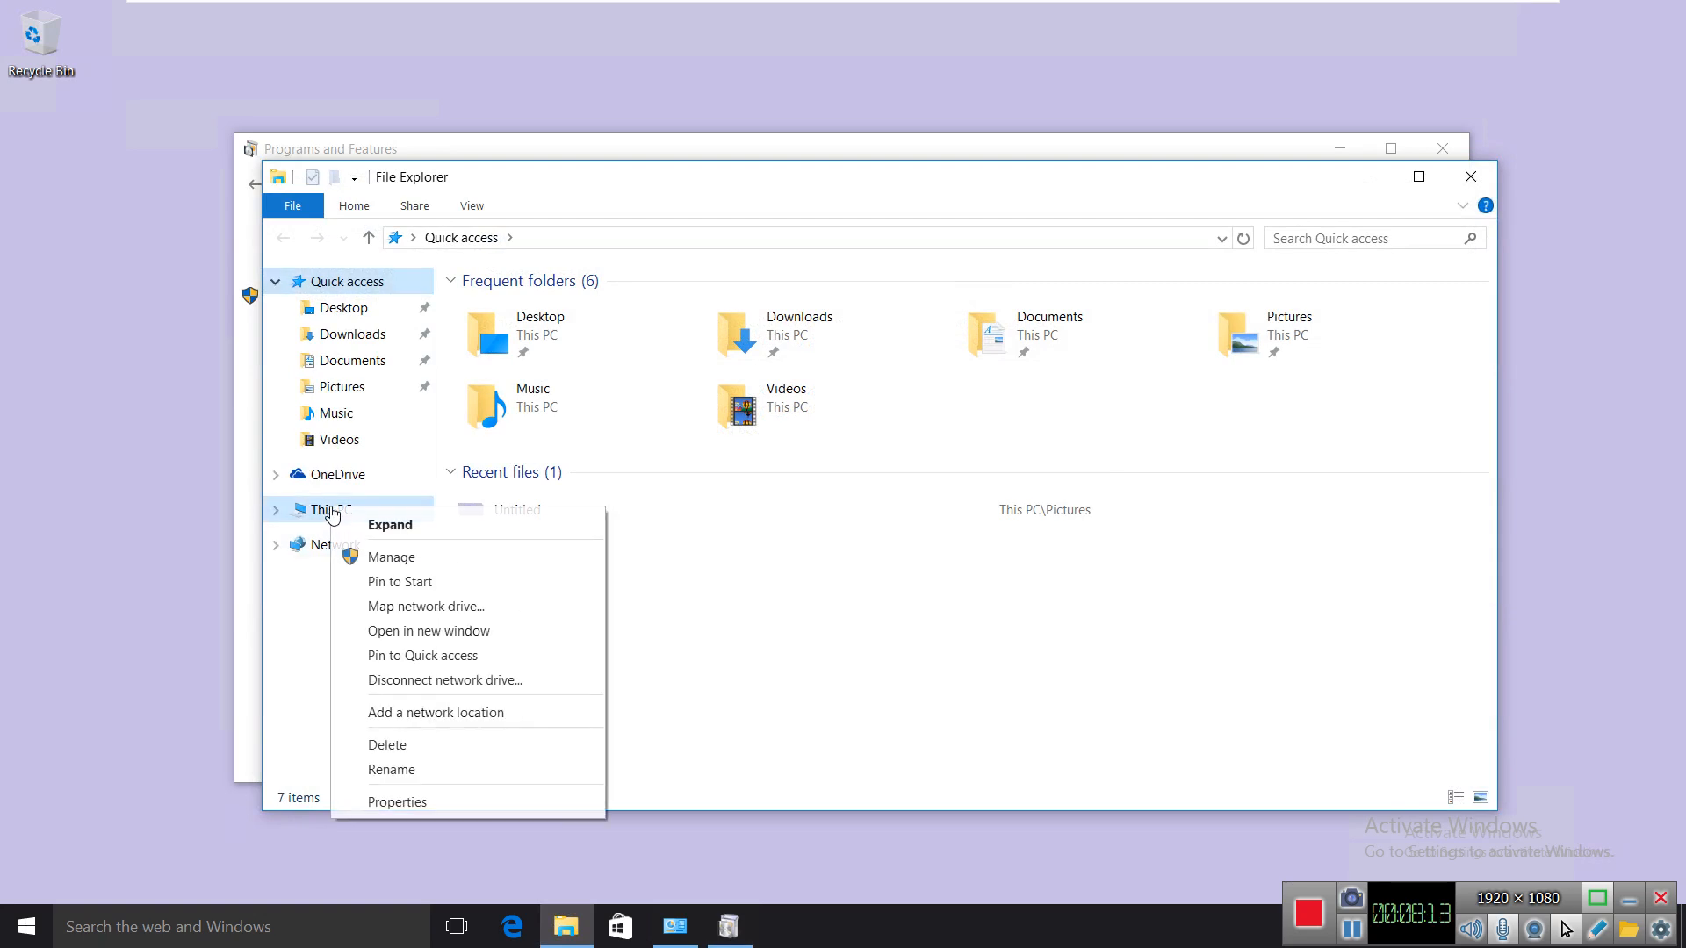
{"action": "left_click", "coordinate": [445, 801]}
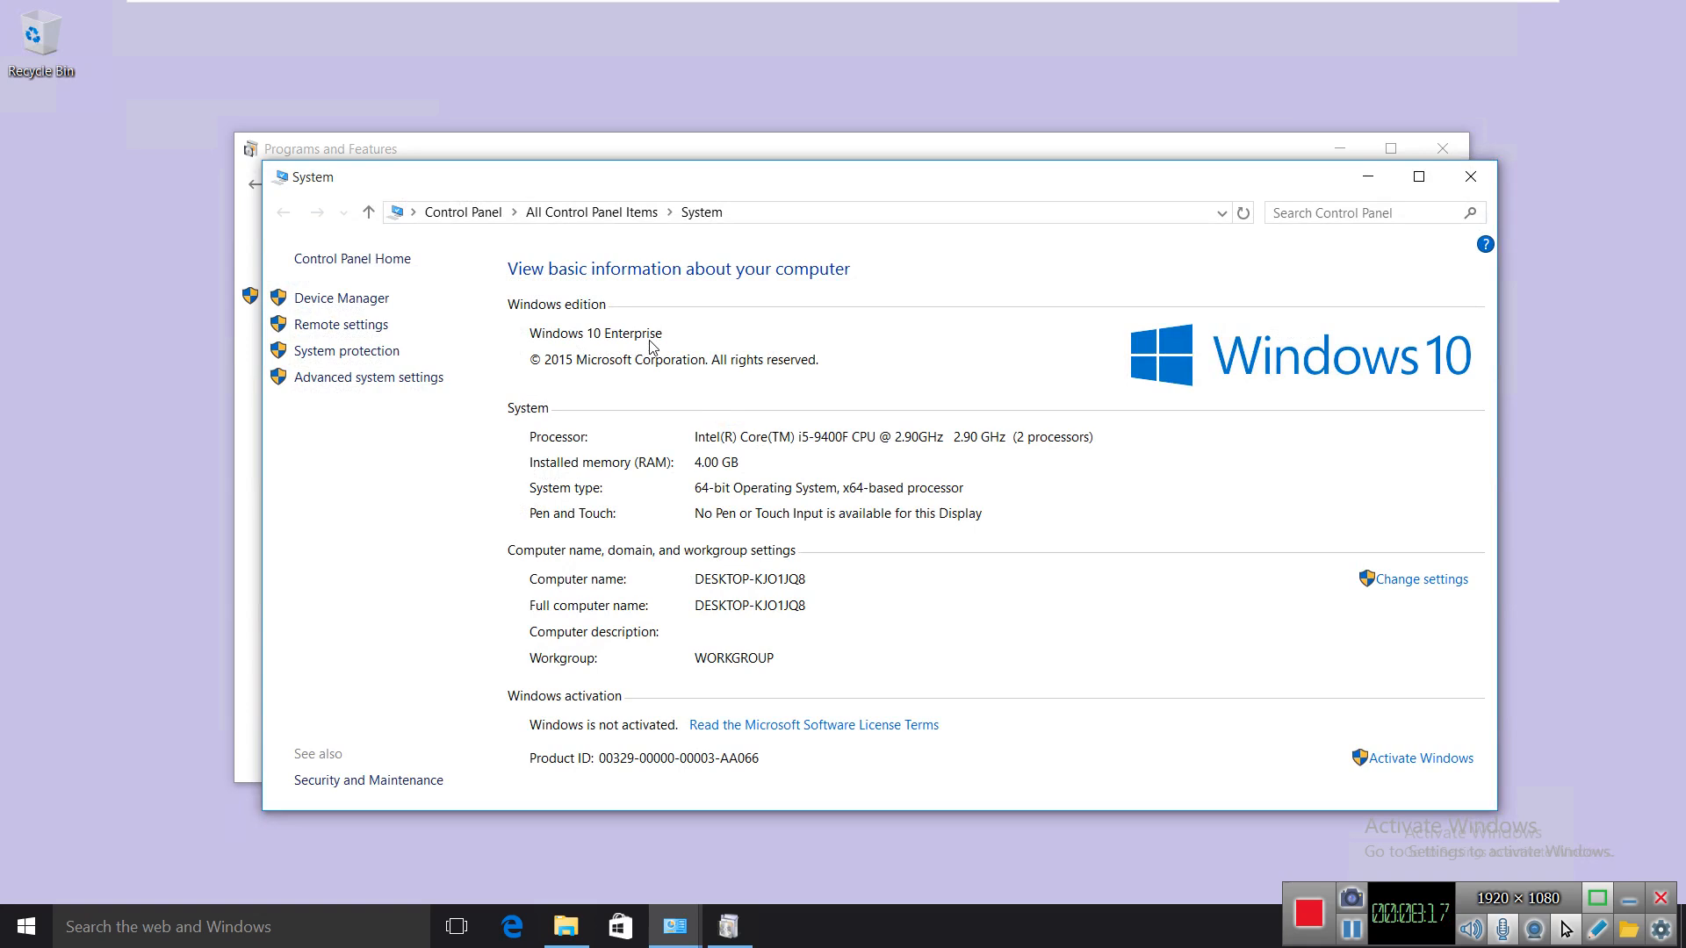
{"action": "left_click", "coordinate": [1470, 176]}
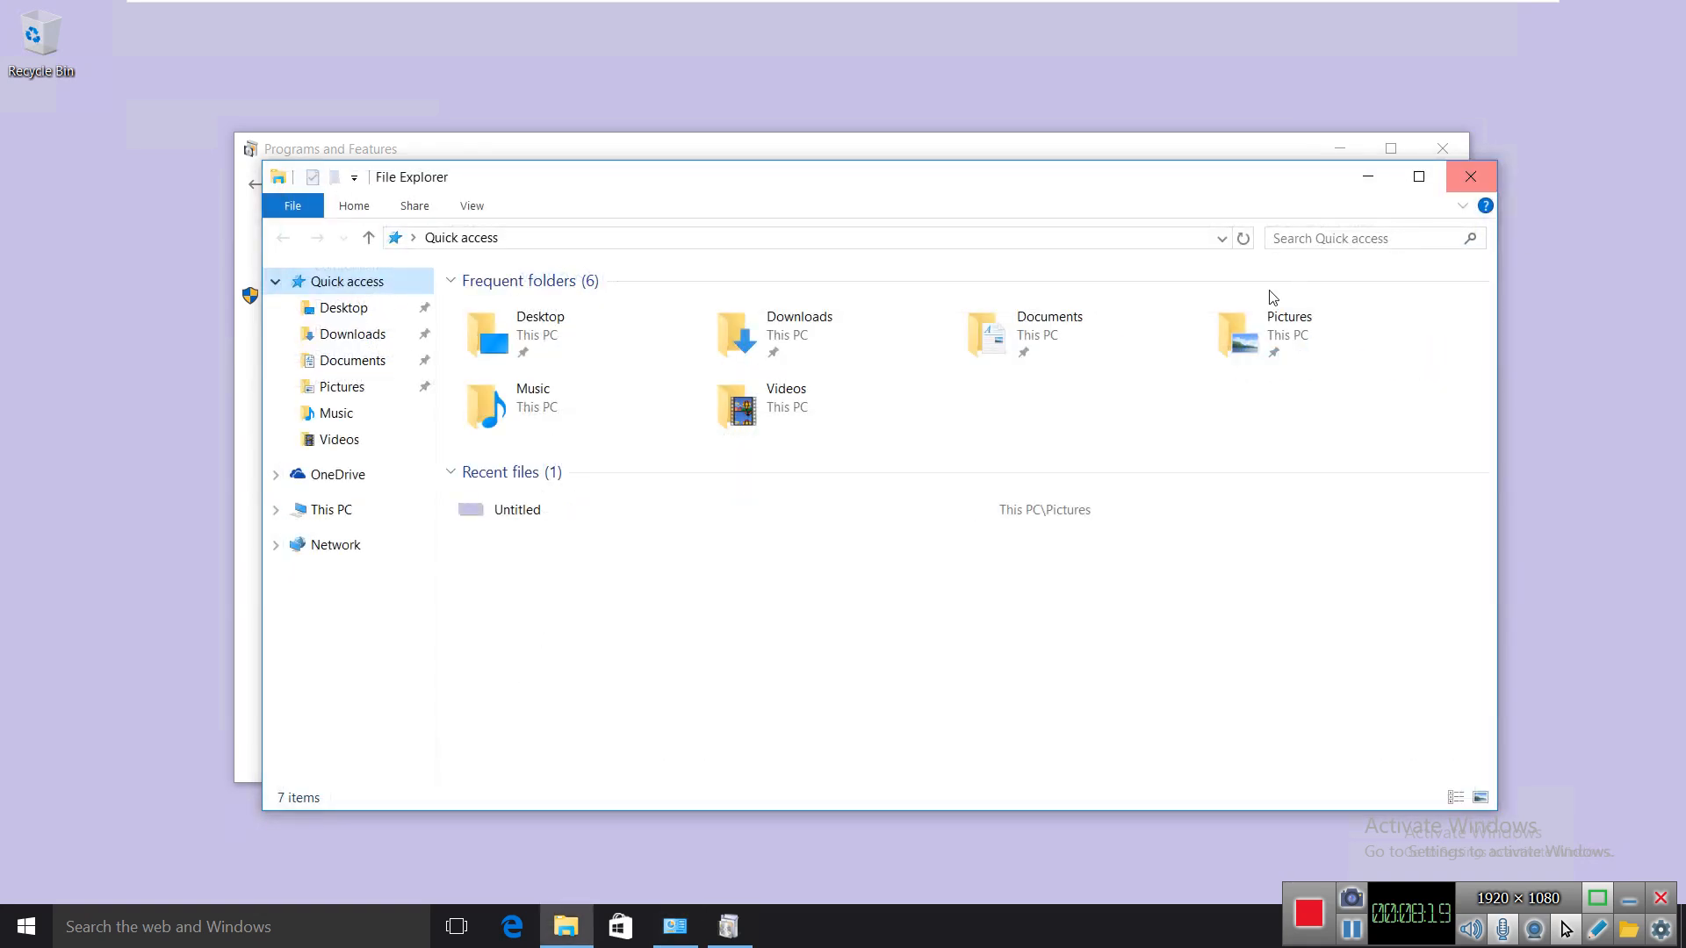
{"action": "left_click", "coordinate": [1471, 177]}
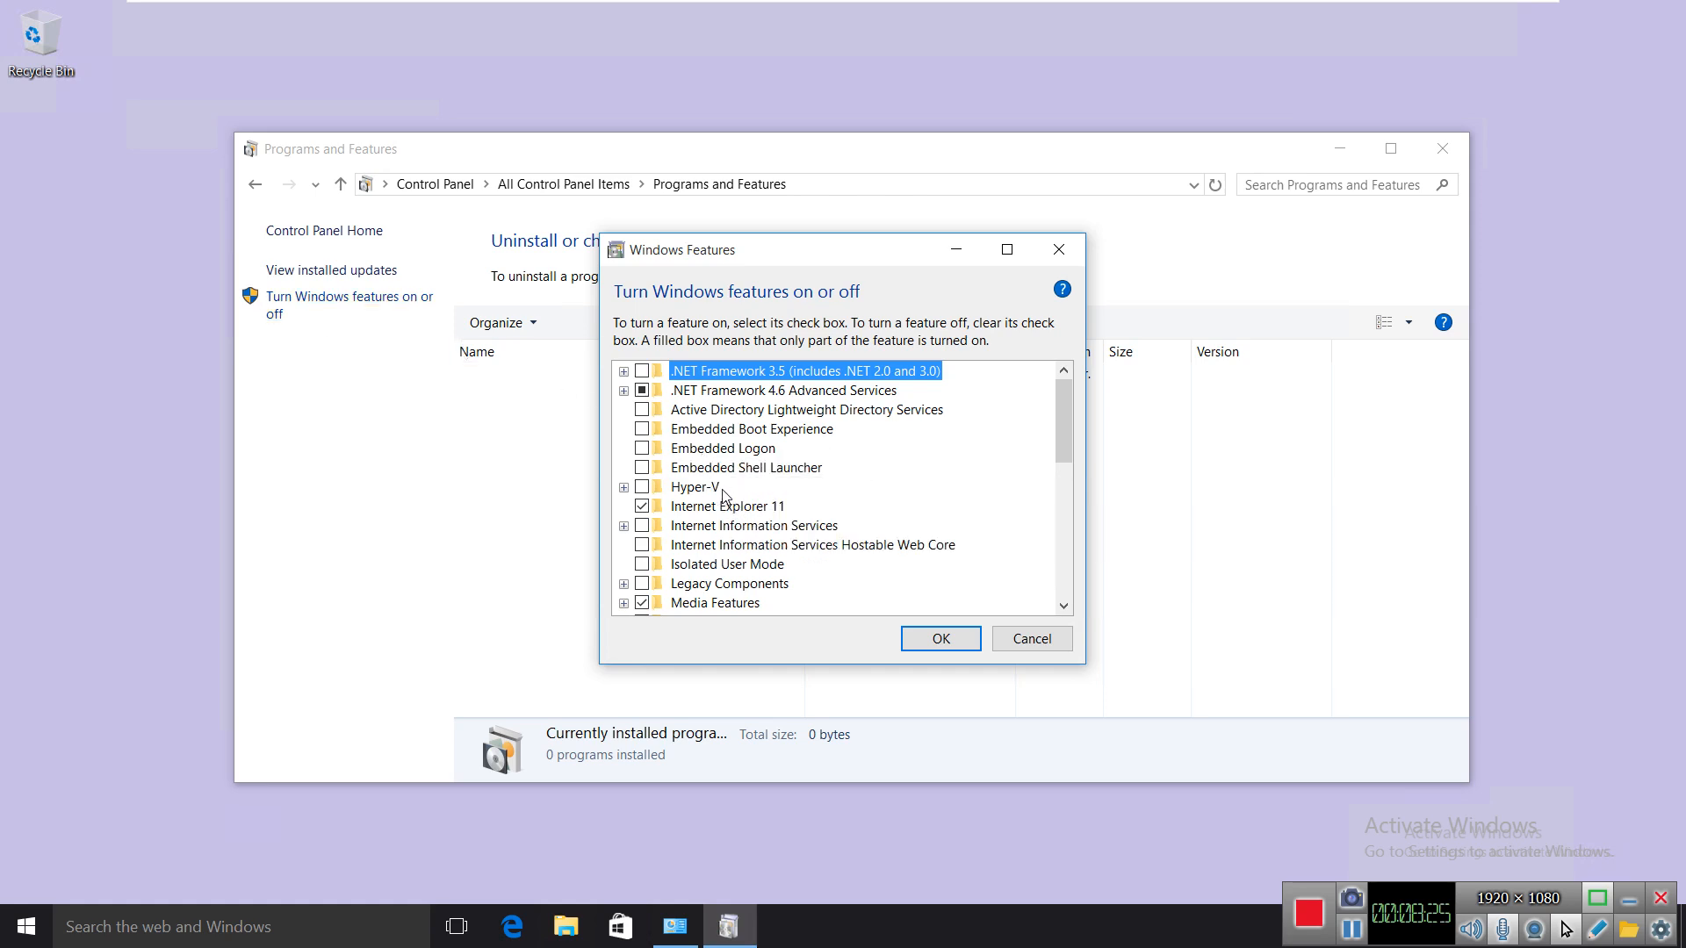
Step: Turn on the Hyper-V Windows feature with its management tools and restart the PC to finish installing
{"action": "left_click", "coordinate": [642, 488]}
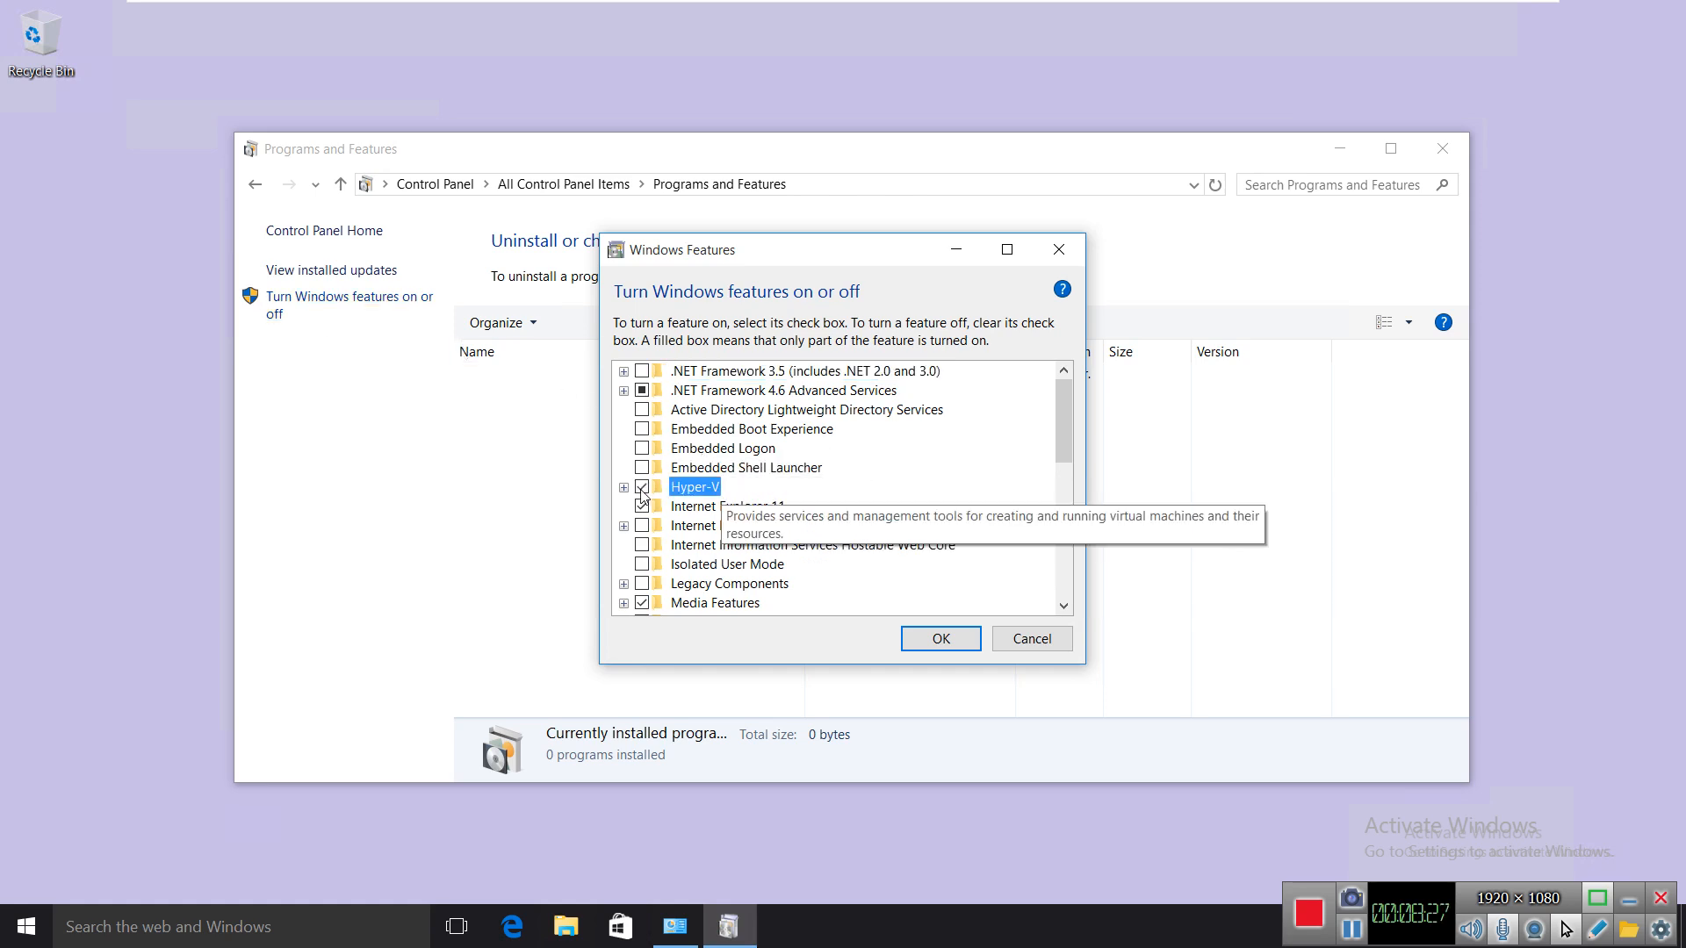
{"action": "left_click", "coordinate": [925, 640]}
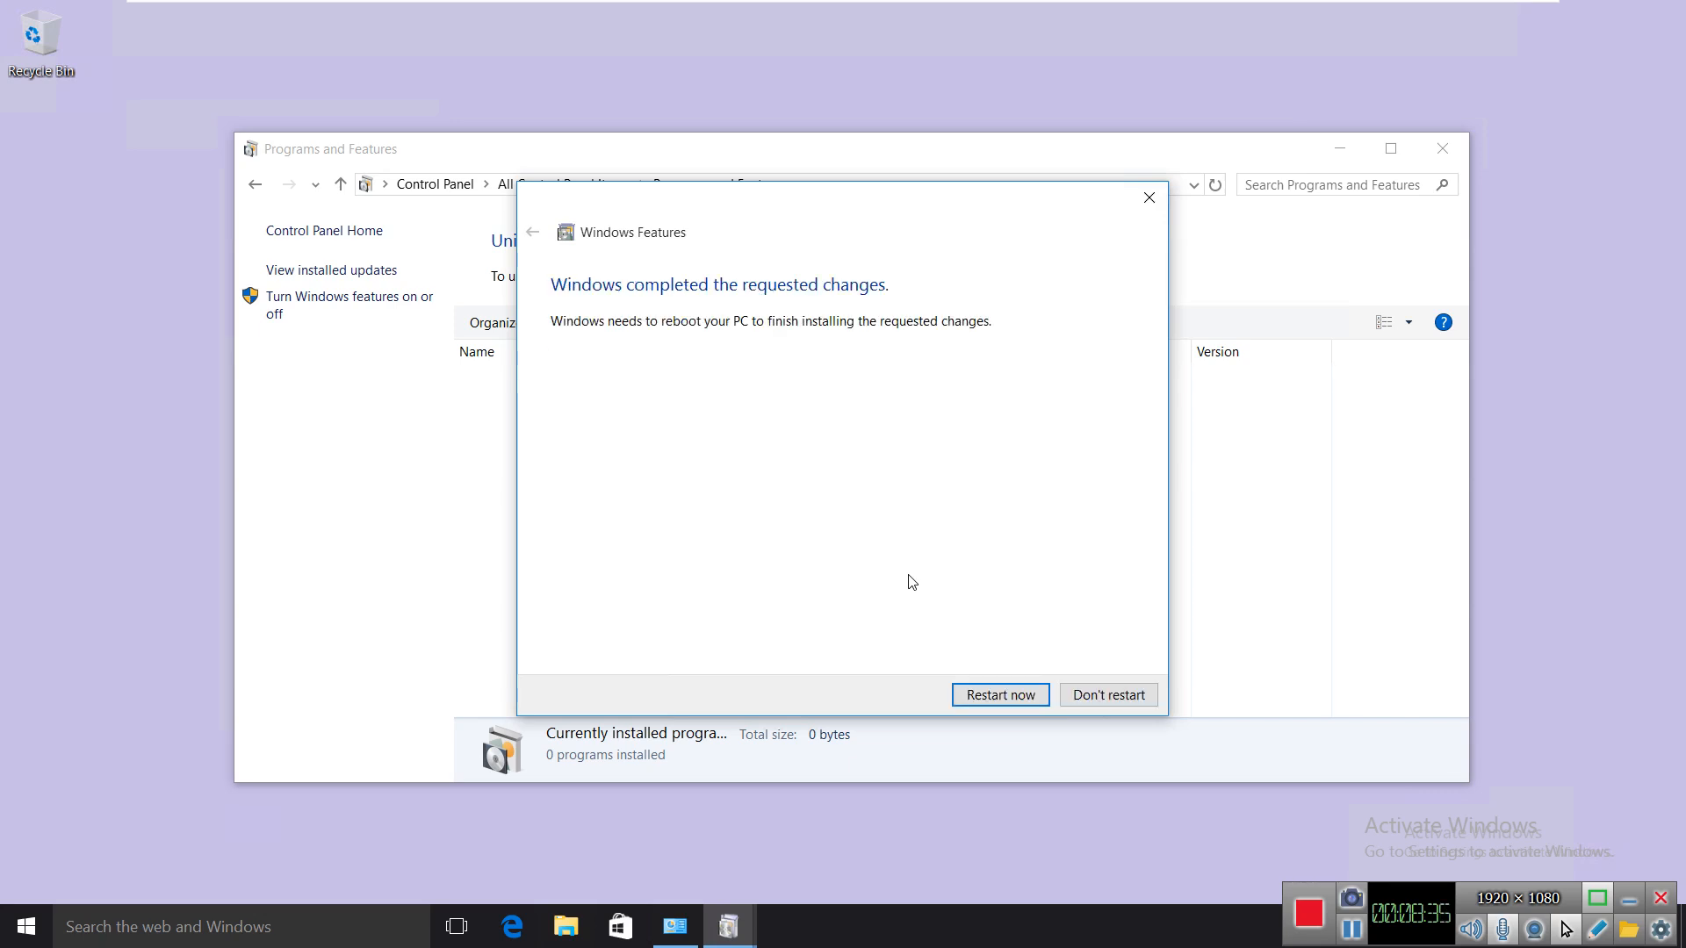
{"action": "left_click", "coordinate": [981, 696]}
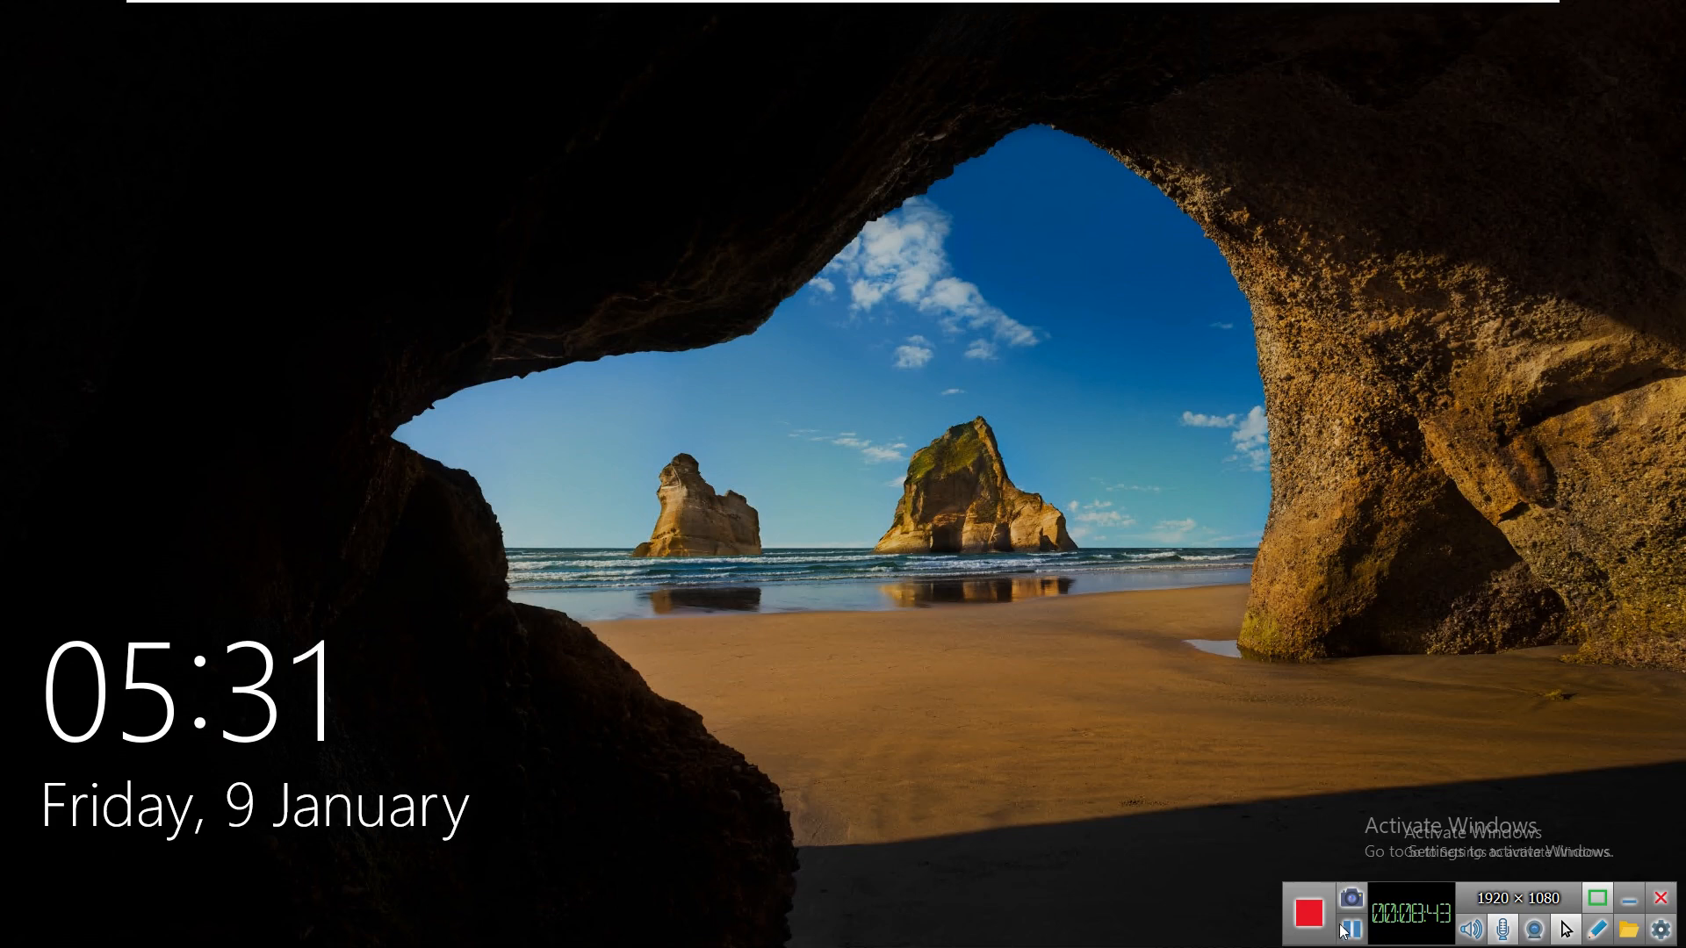
Step: Unlock the restarted Windows 10 machine and sign in as Admin with the account password
{"action": "left_click", "coordinate": [1008, 541]}
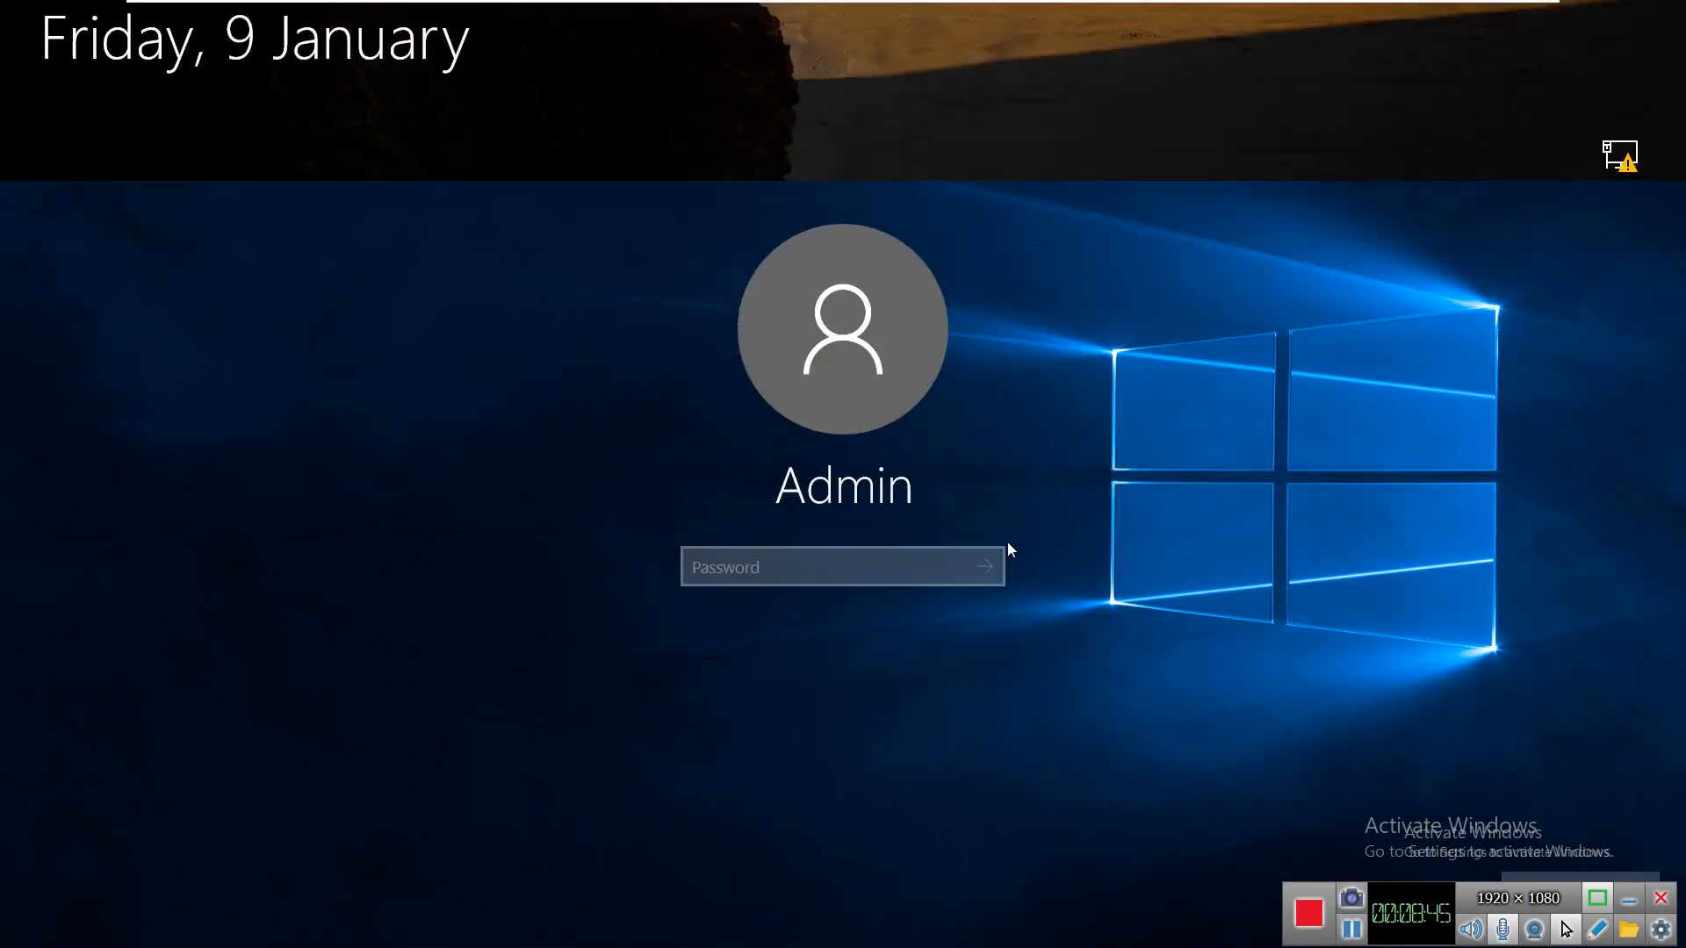
{"action": "type", "text": "•••••"}
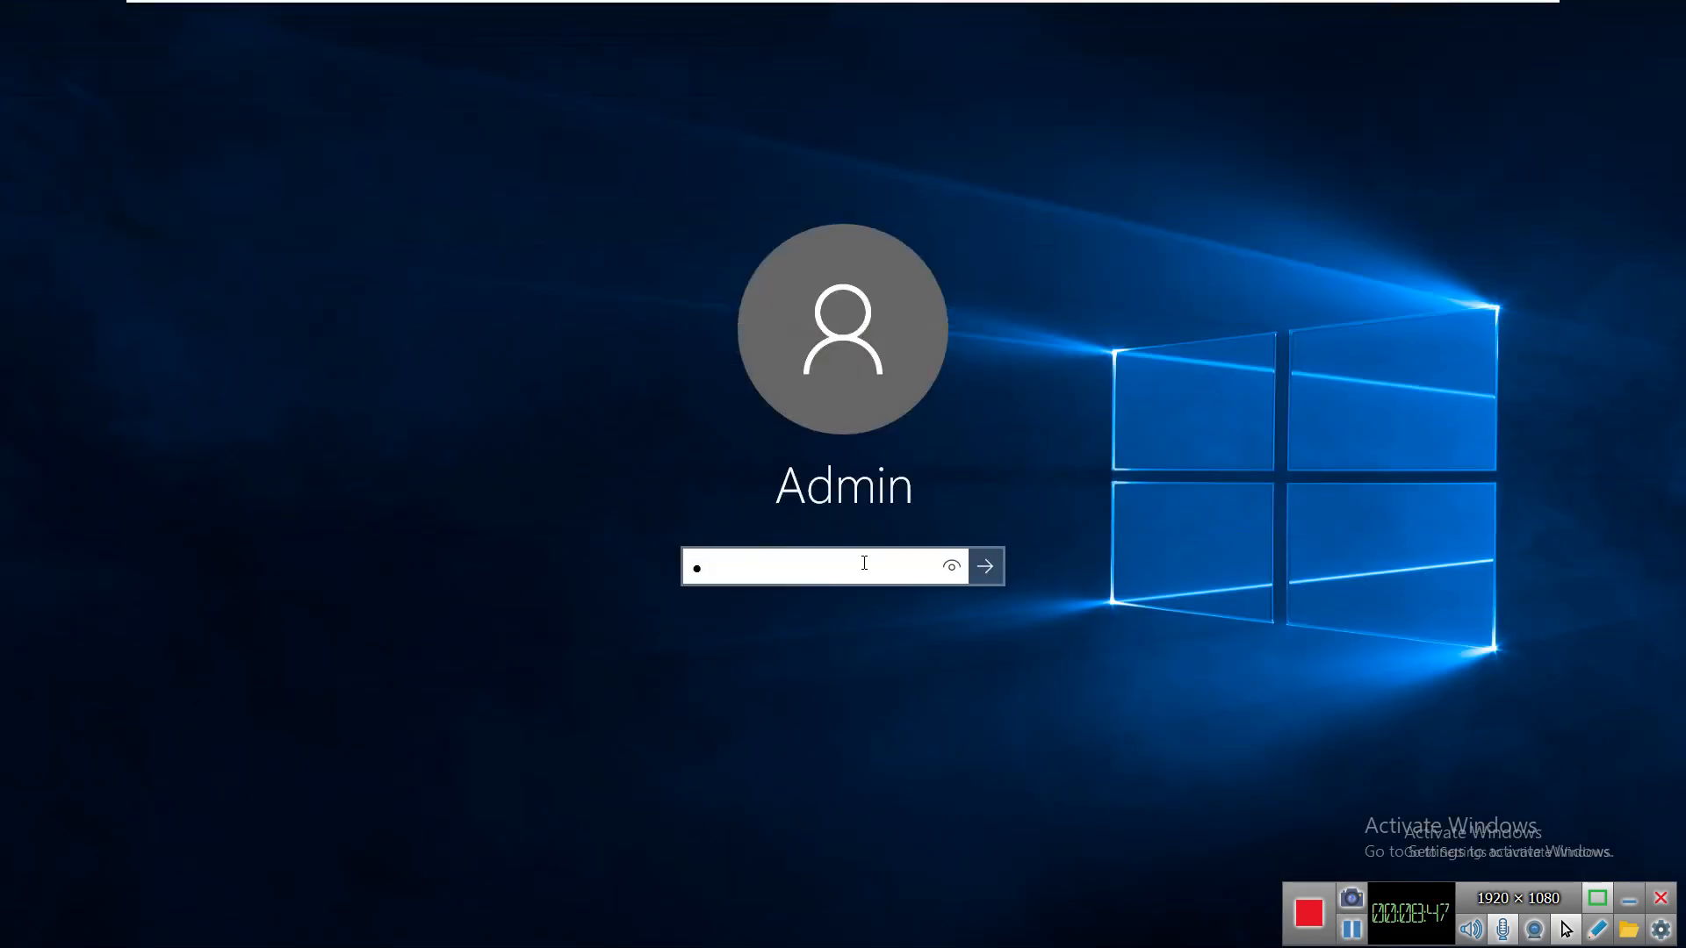
{"action": "key", "text": "Return"}
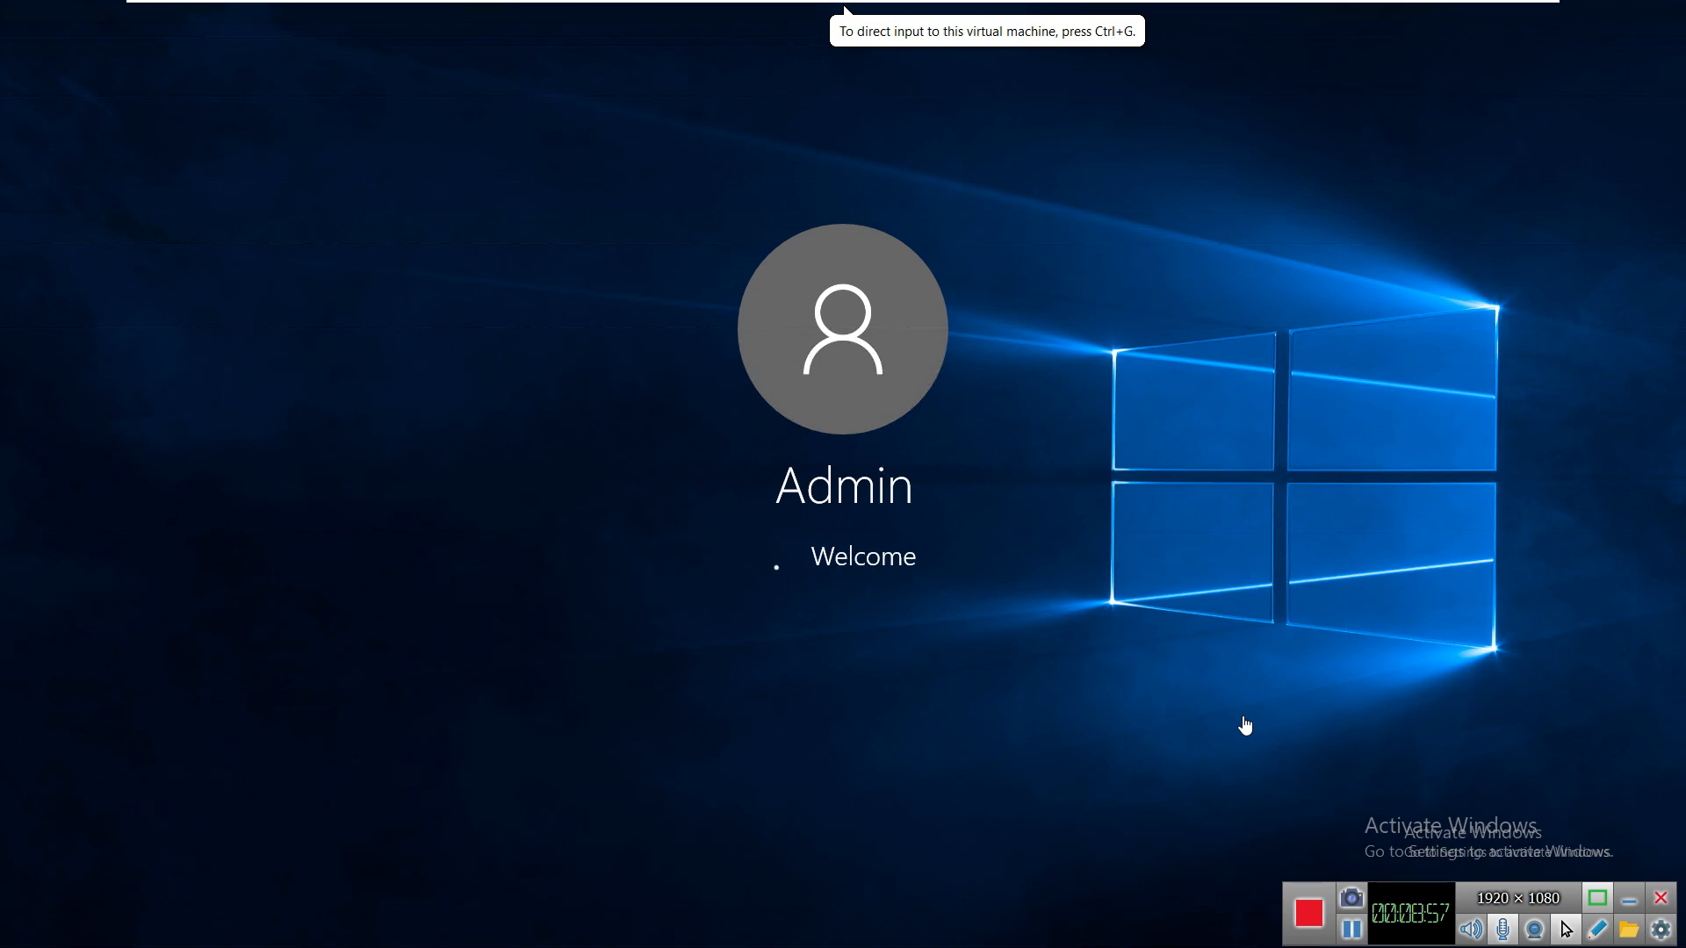
{"action": "left_click", "coordinate": [1350, 929]}
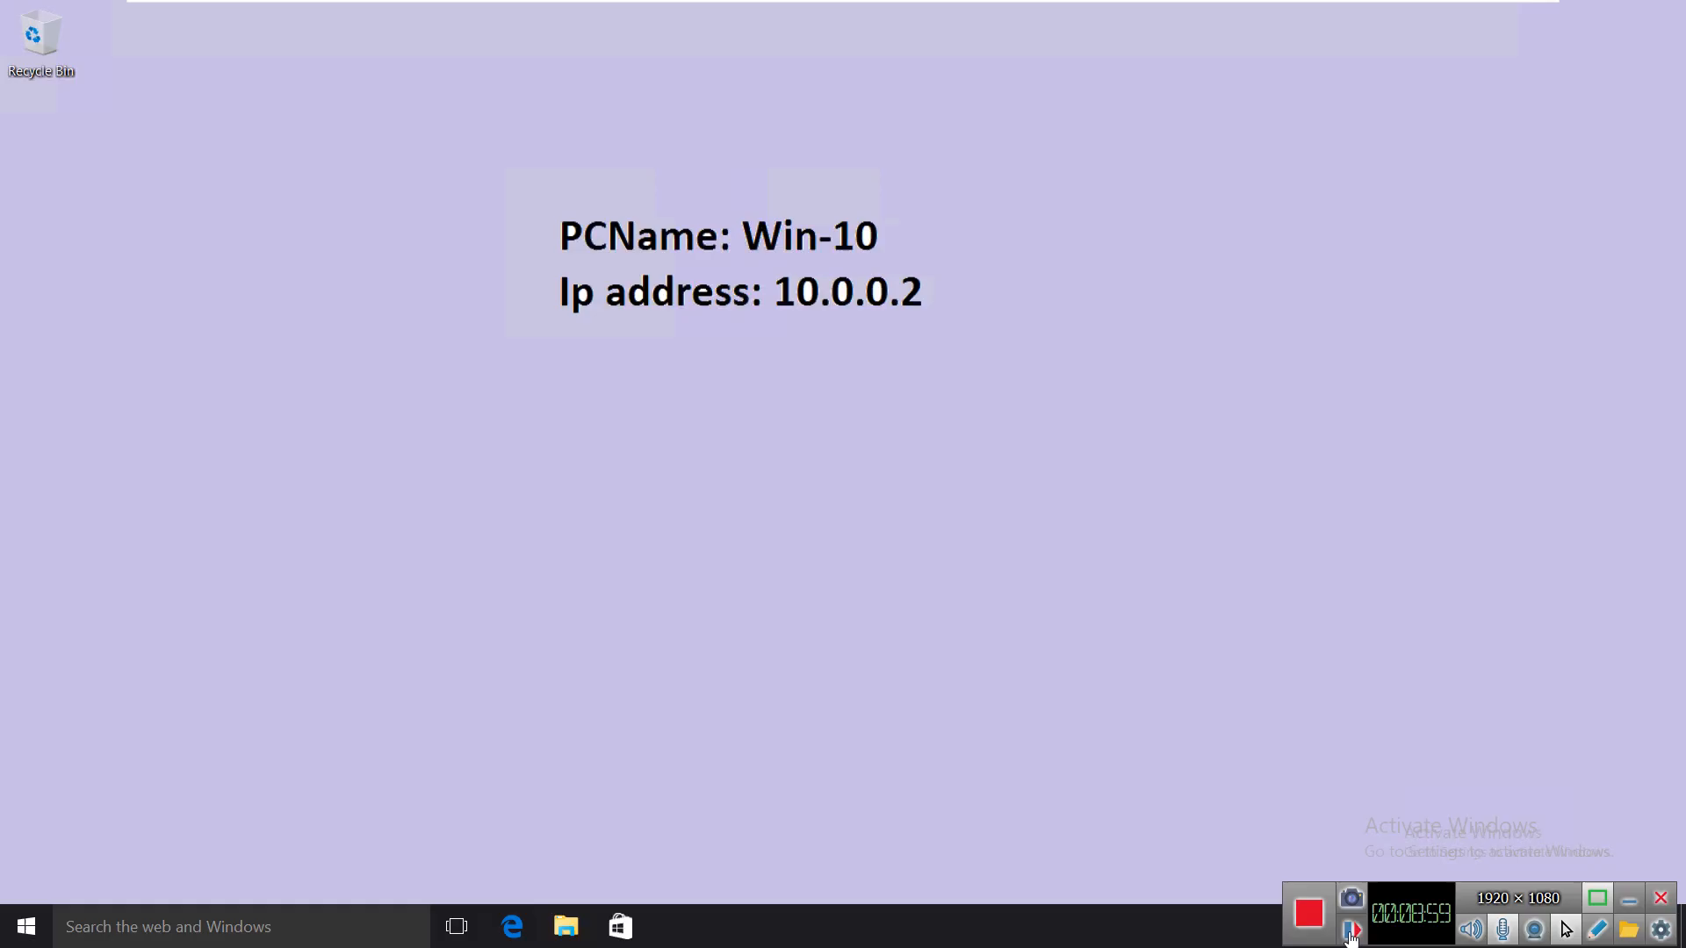
{"action": "left_click", "coordinate": [1350, 929]}
Step: Pin Hyper-V Manager from the Windows Administrative Tools to the Windows 10 machine's taskbar
{"action": "left_click", "coordinate": [665, 478]}
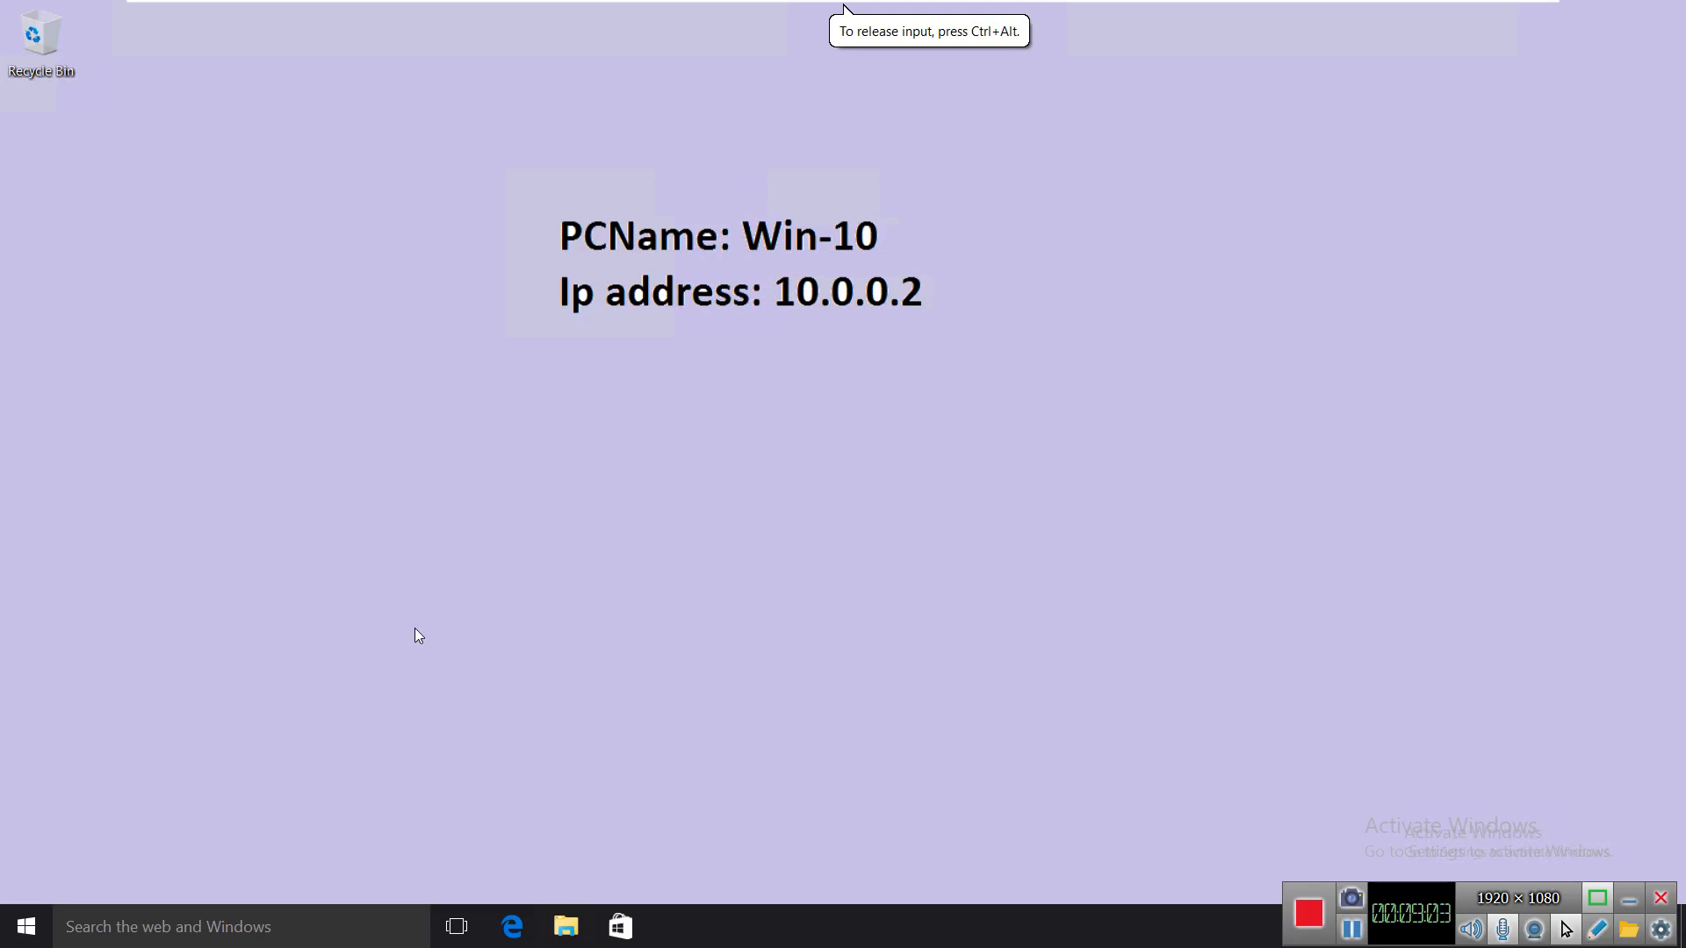
{"action": "left_click", "coordinate": [25, 929]}
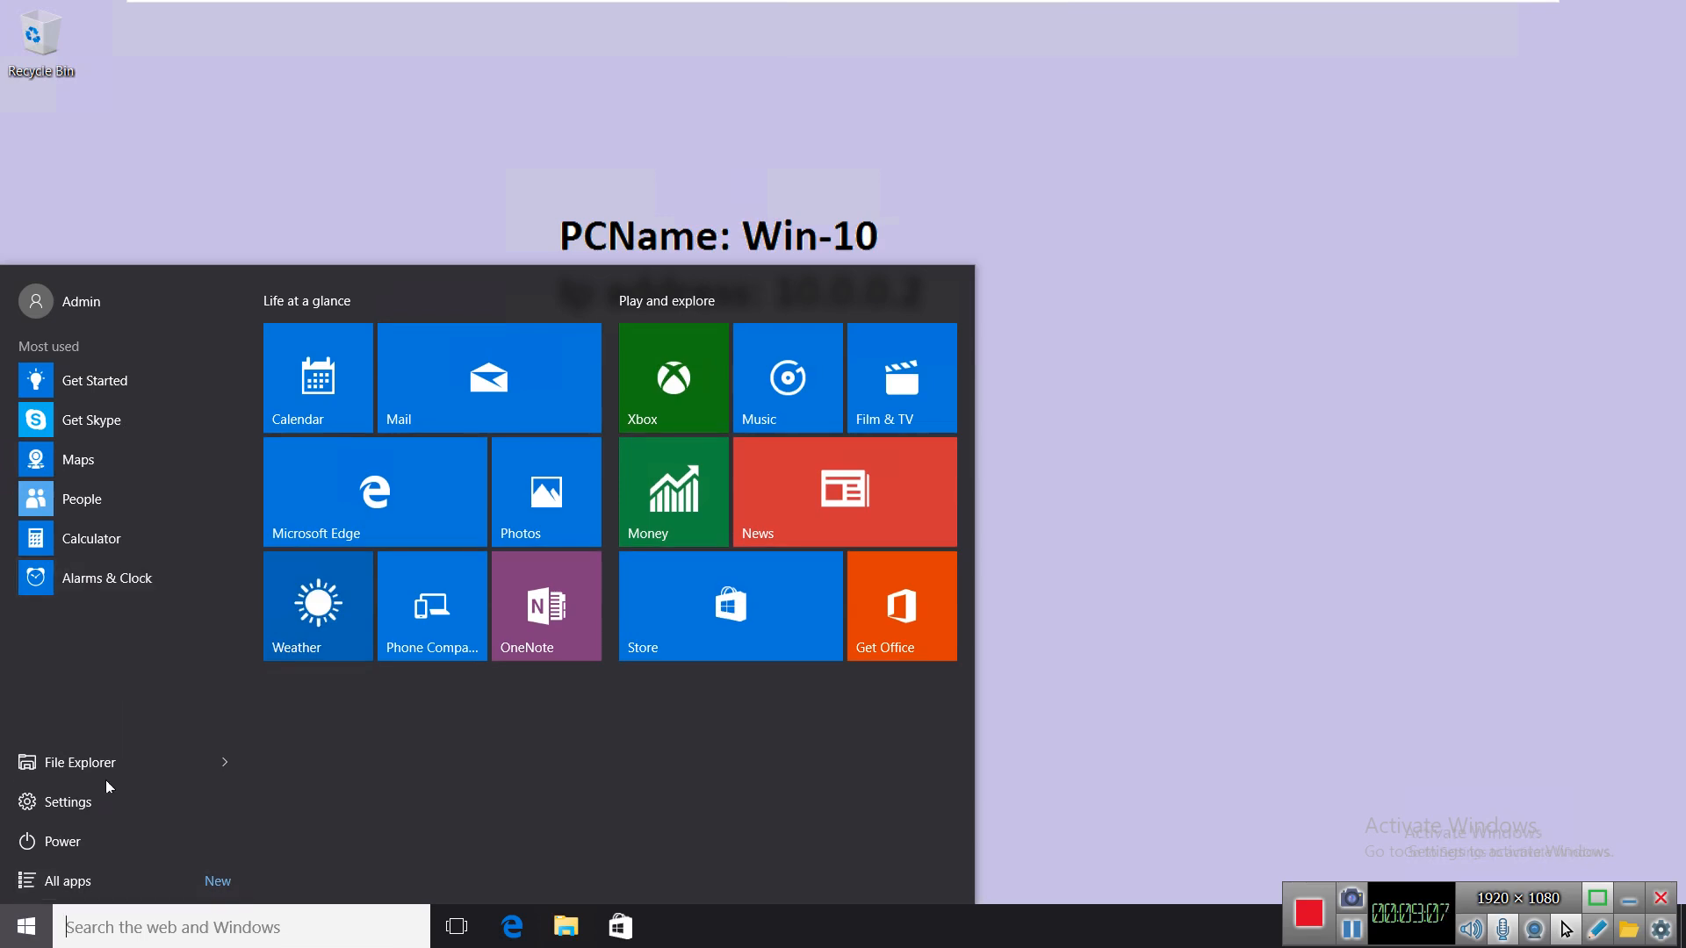
{"action": "left_click", "coordinate": [92, 879]}
{"action": "scroll", "coordinate": [123, 782], "scroll_direction": "down", "scroll_amount": 10}
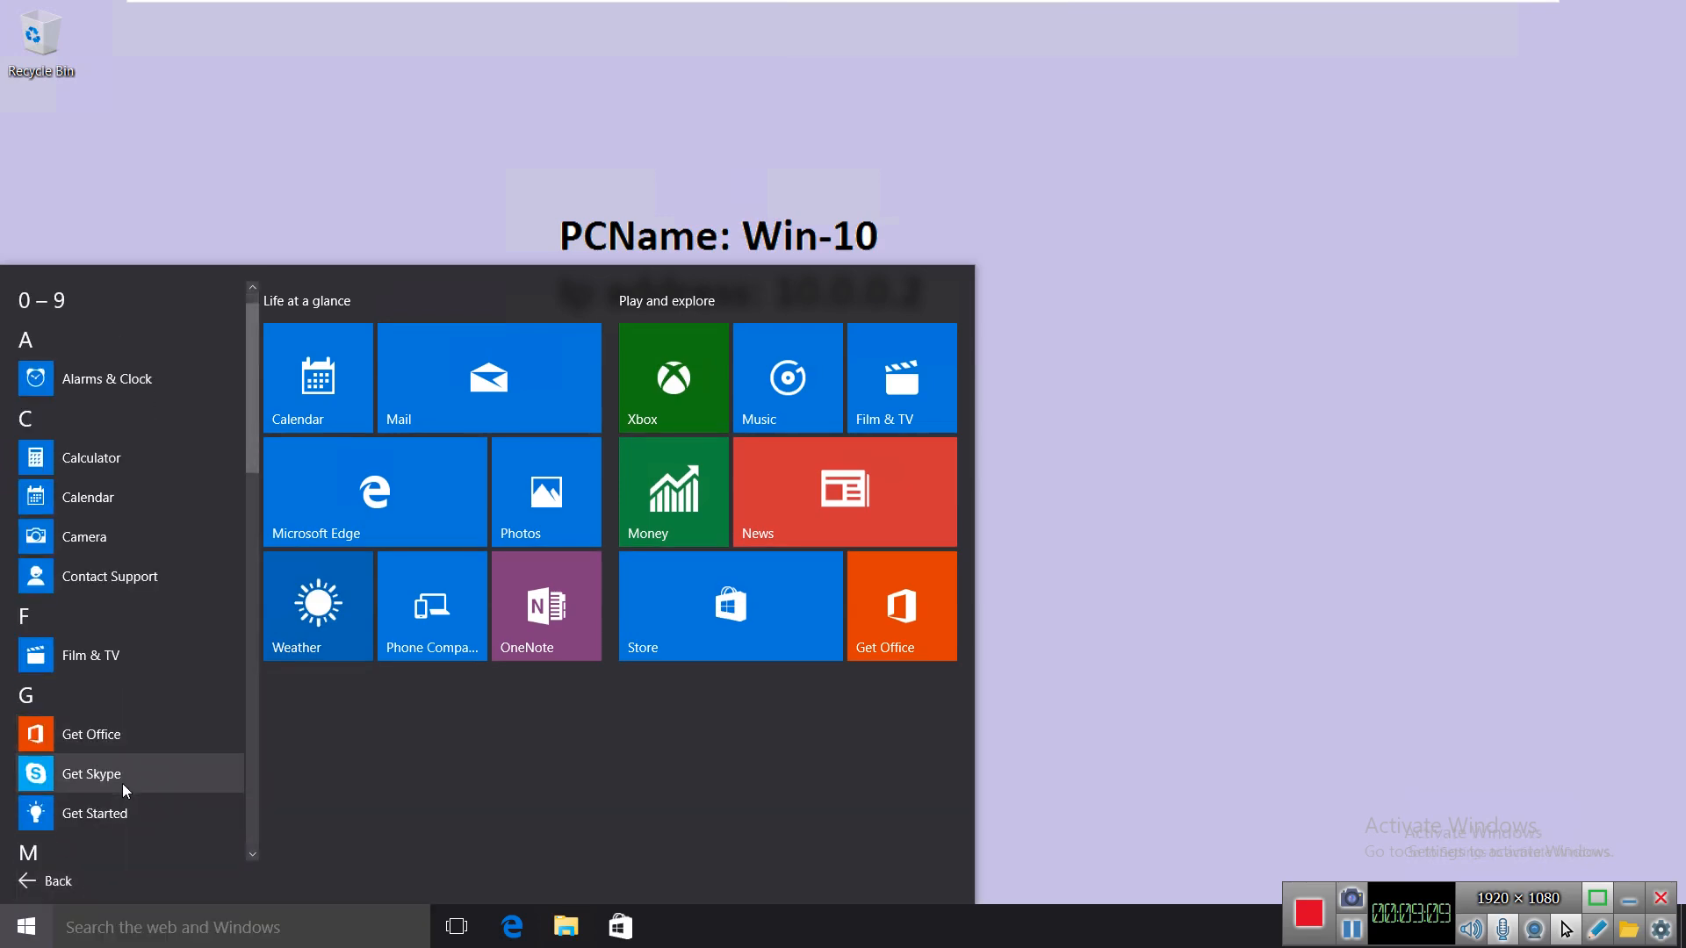
{"action": "scroll", "coordinate": [123, 781], "scroll_direction": "down", "scroll_amount": 5}
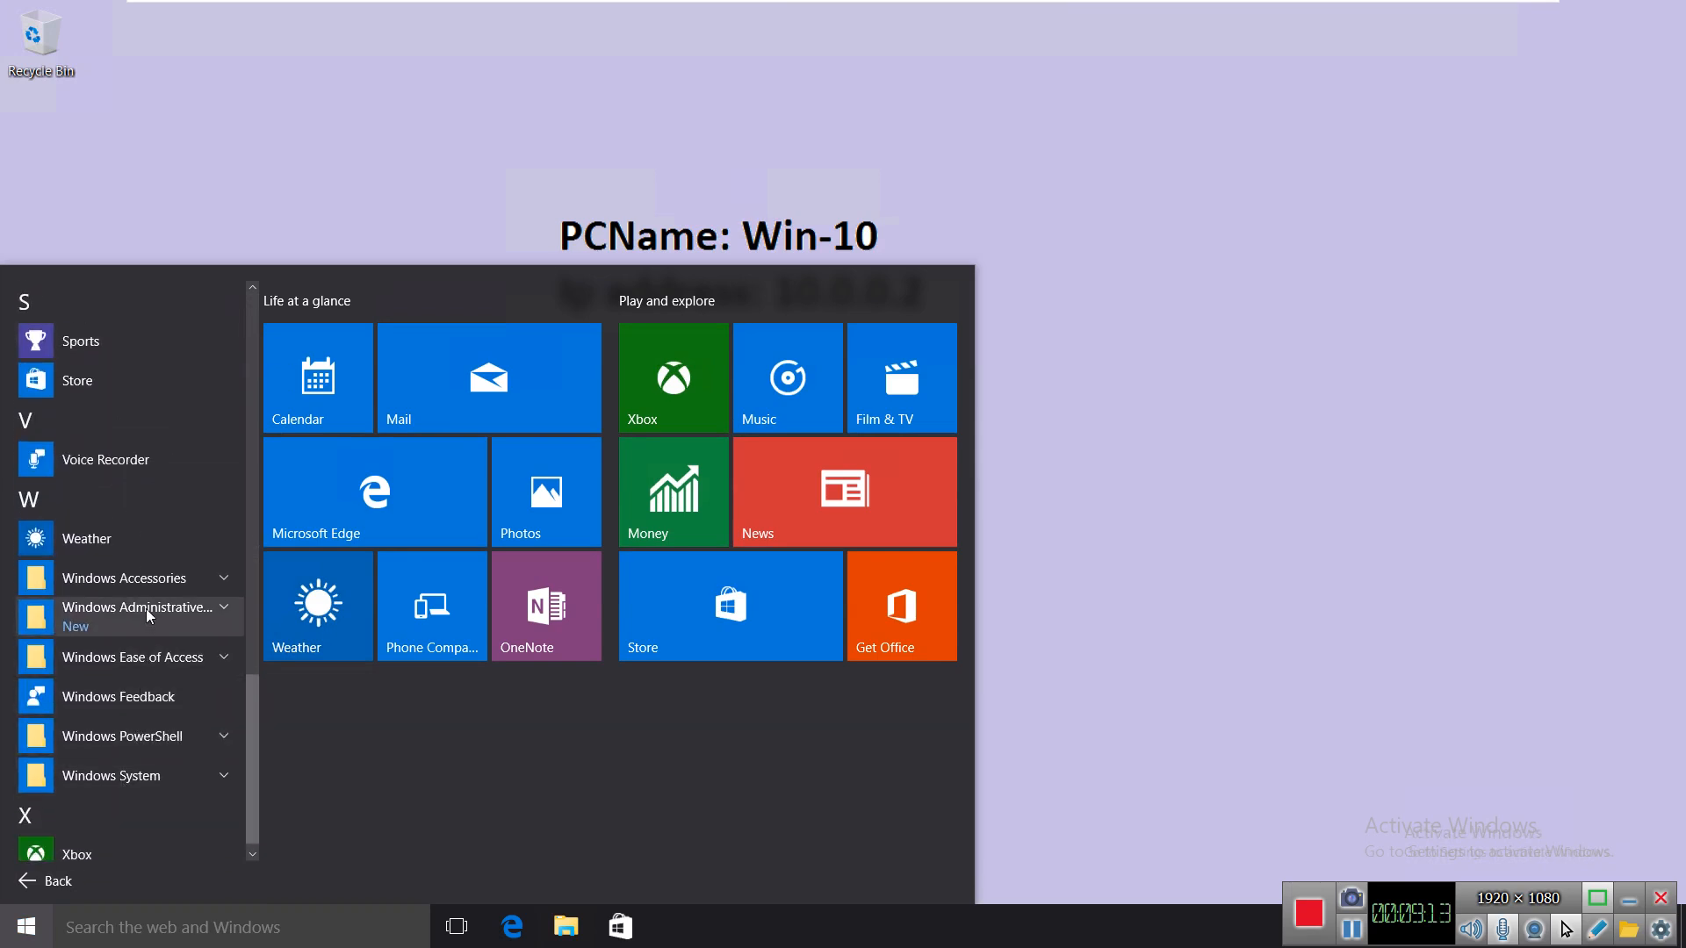
{"action": "left_click", "coordinate": [145, 609]}
{"action": "scroll", "coordinate": [169, 689], "scroll_direction": "down", "scroll_amount": 2}
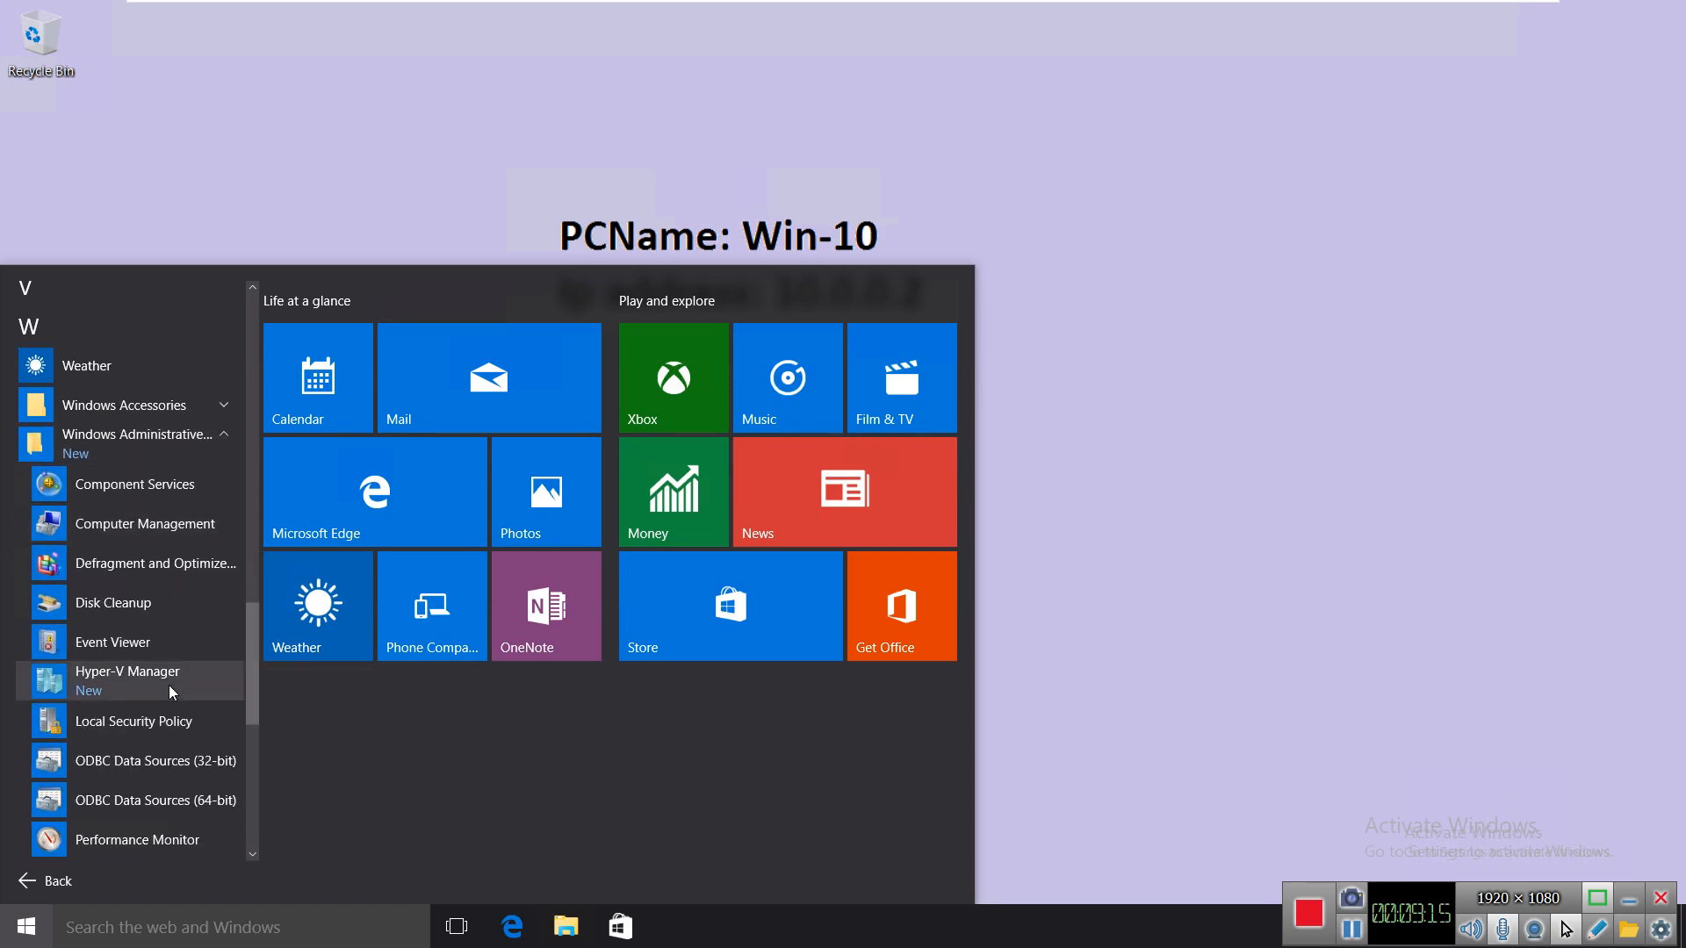
{"action": "scroll", "coordinate": [168, 685], "scroll_direction": "down", "scroll_amount": 1}
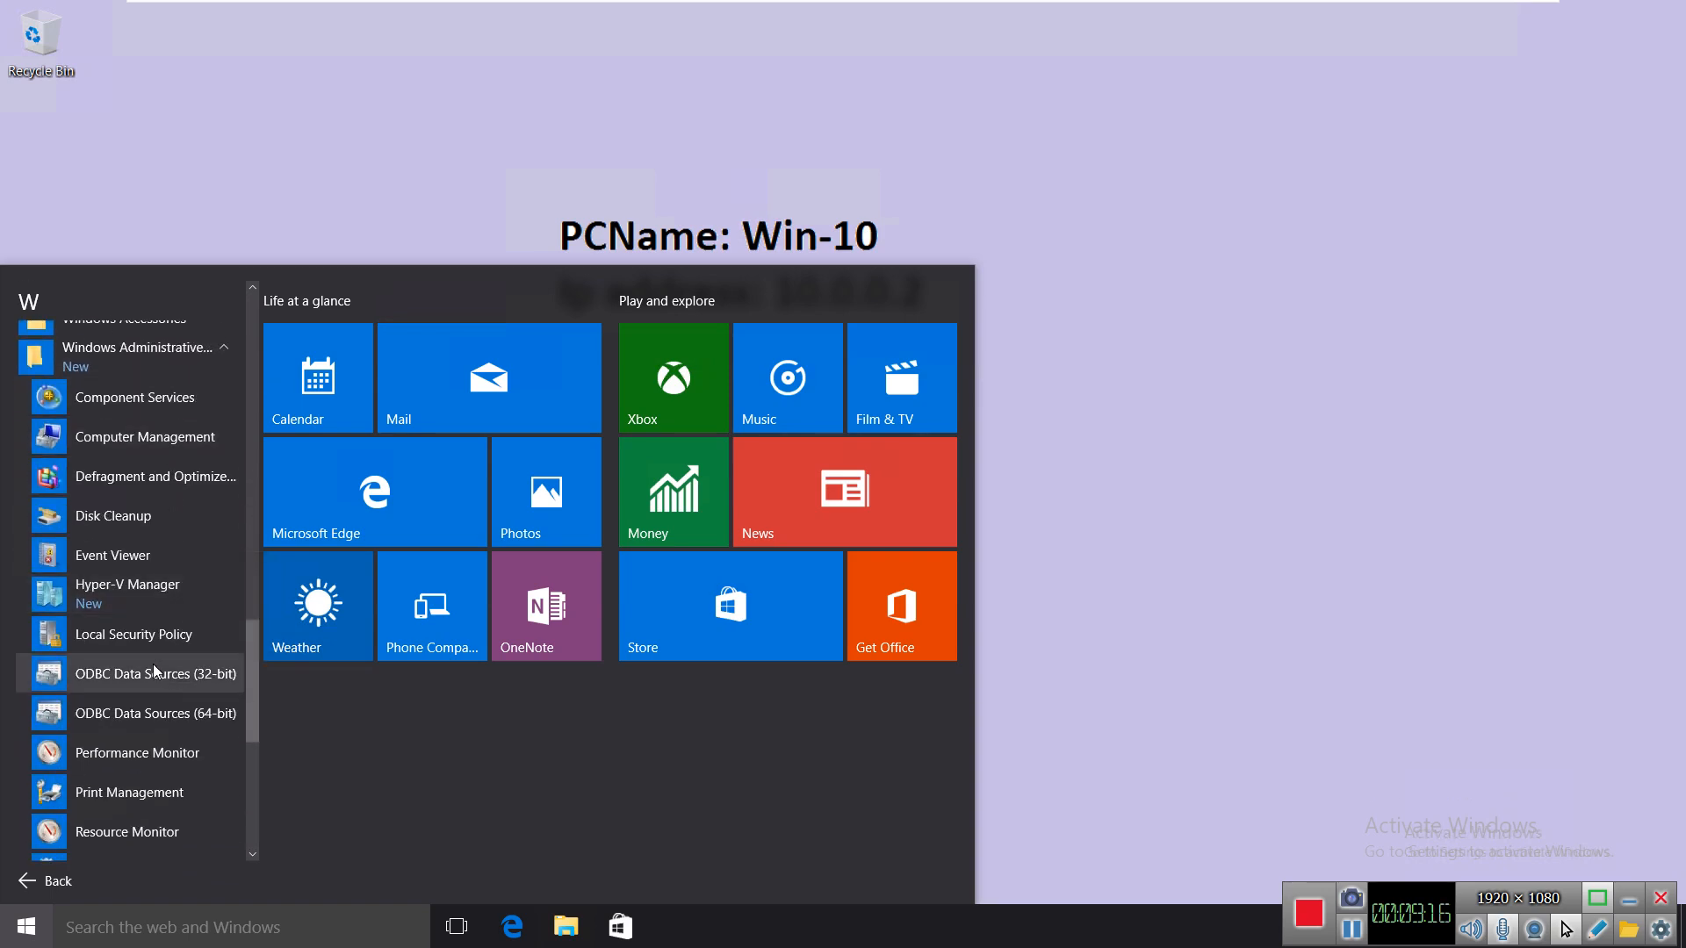
{"action": "right_click", "coordinate": [118, 593]}
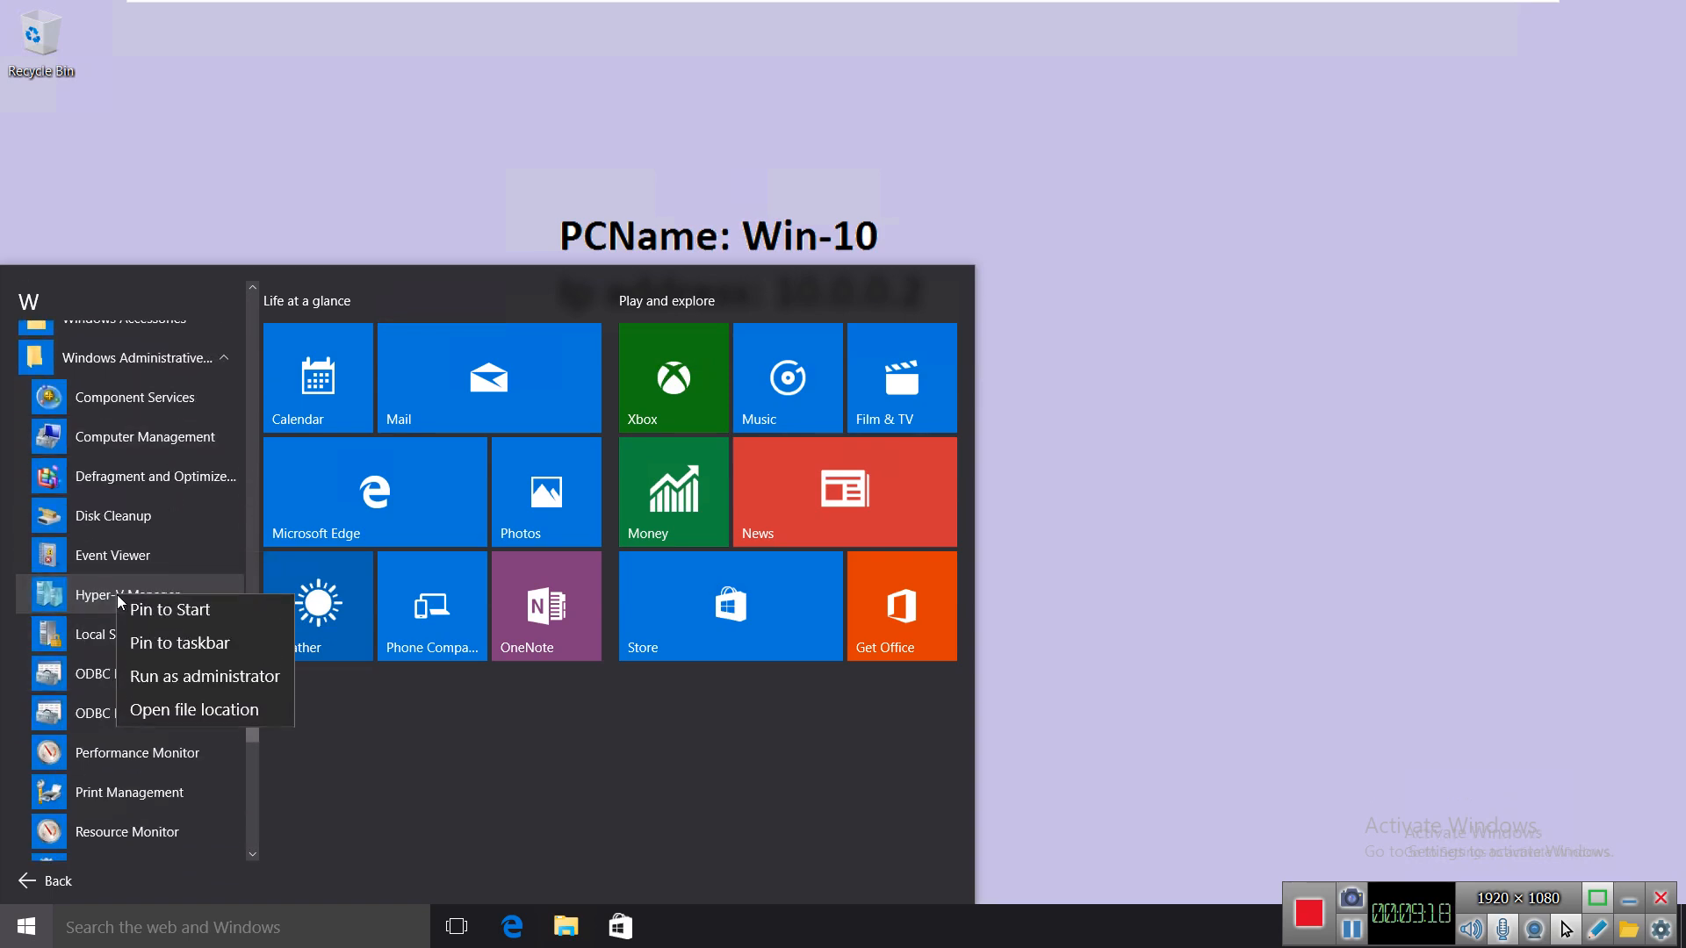
{"action": "left_click", "coordinate": [184, 646]}
{"action": "left_click", "coordinate": [1156, 645]}
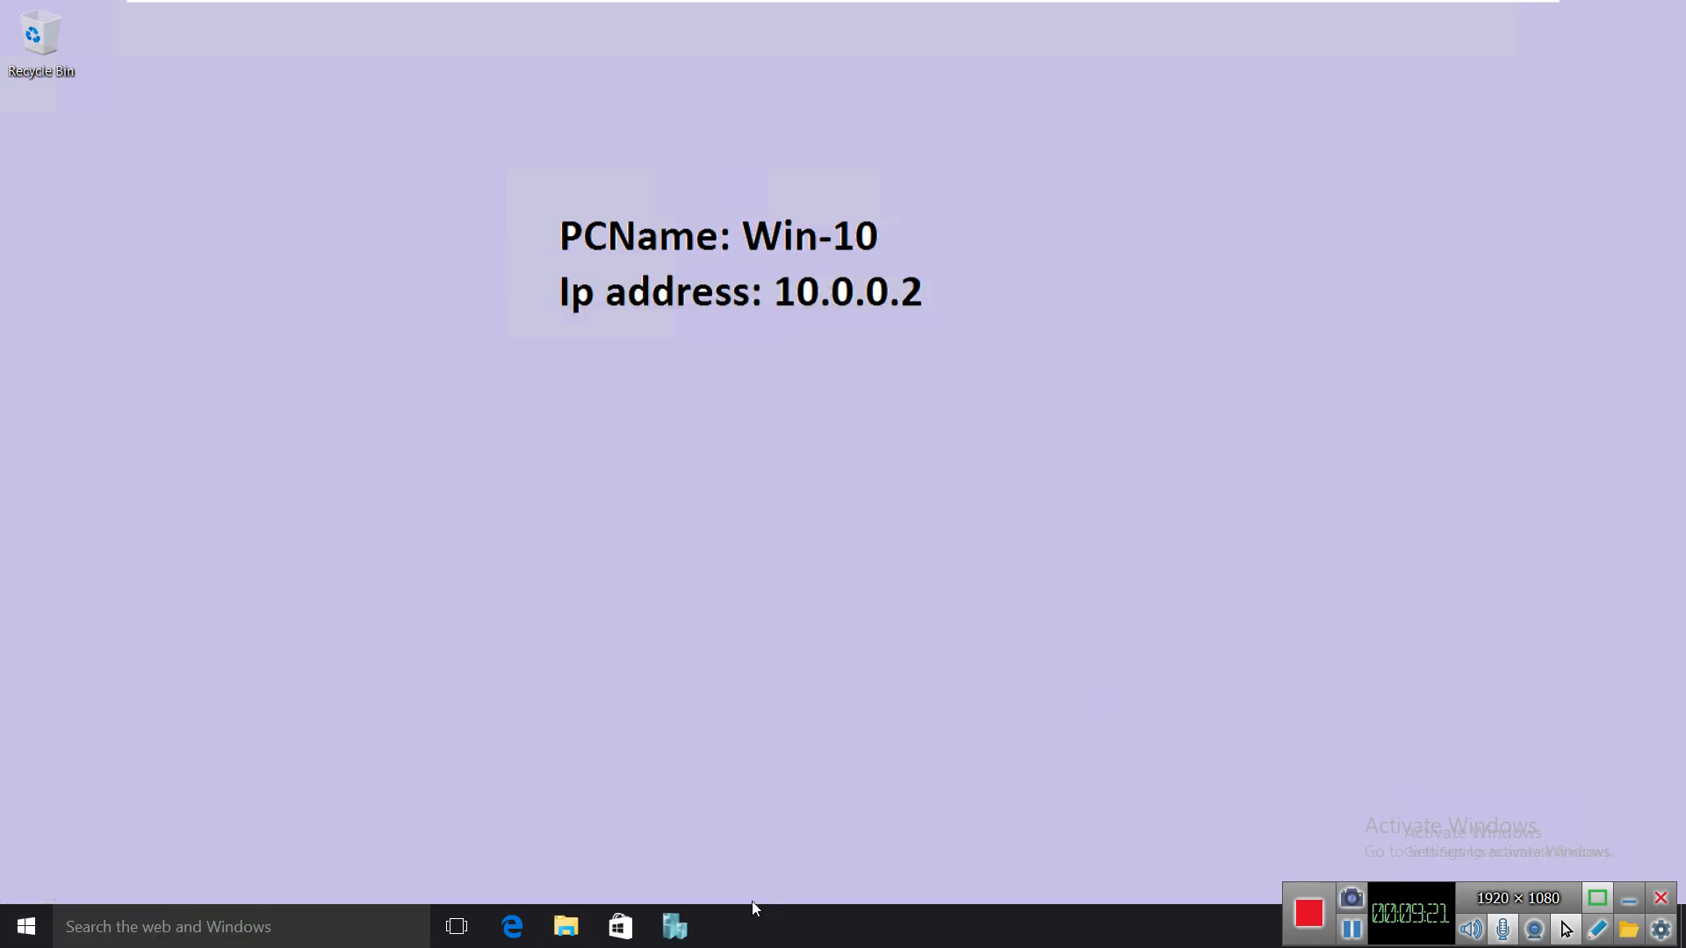